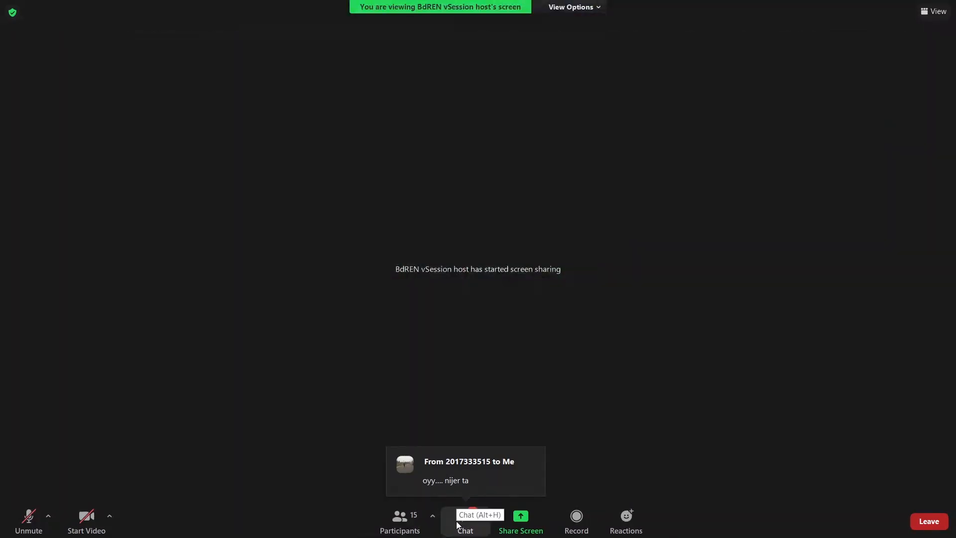
- Reply to the participant's direct message in the Zoom meeting chat with "good, dekhais"
left_click(457, 524)
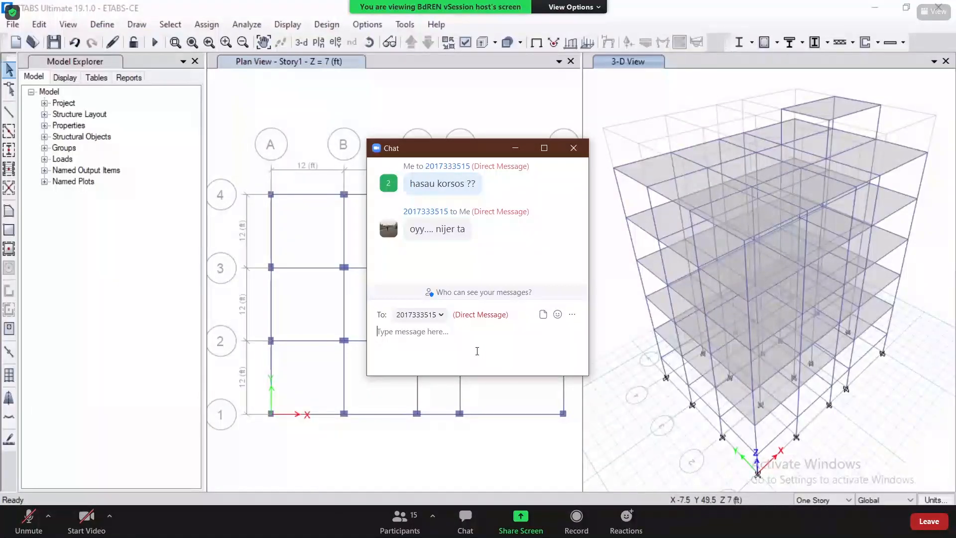
type("go")
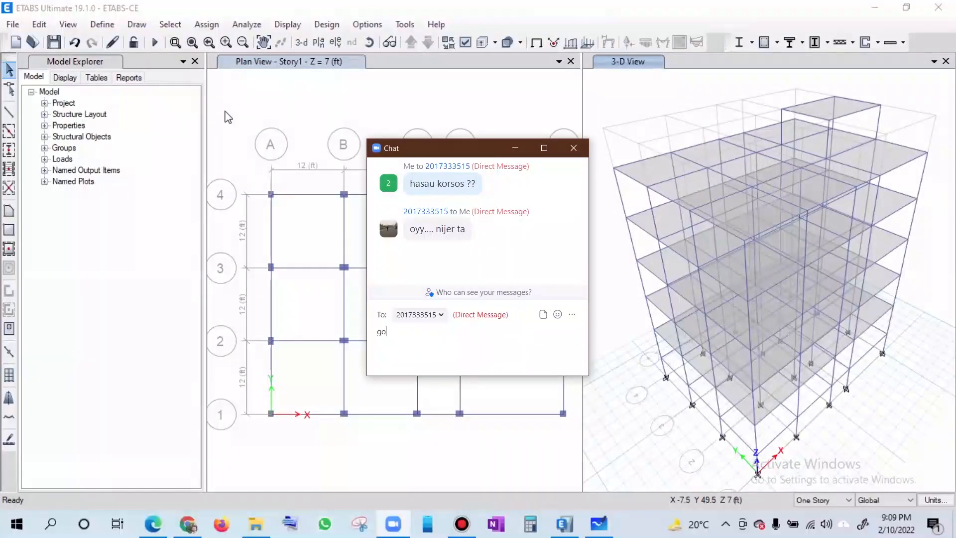
type("od, dekhais")
key("Return")
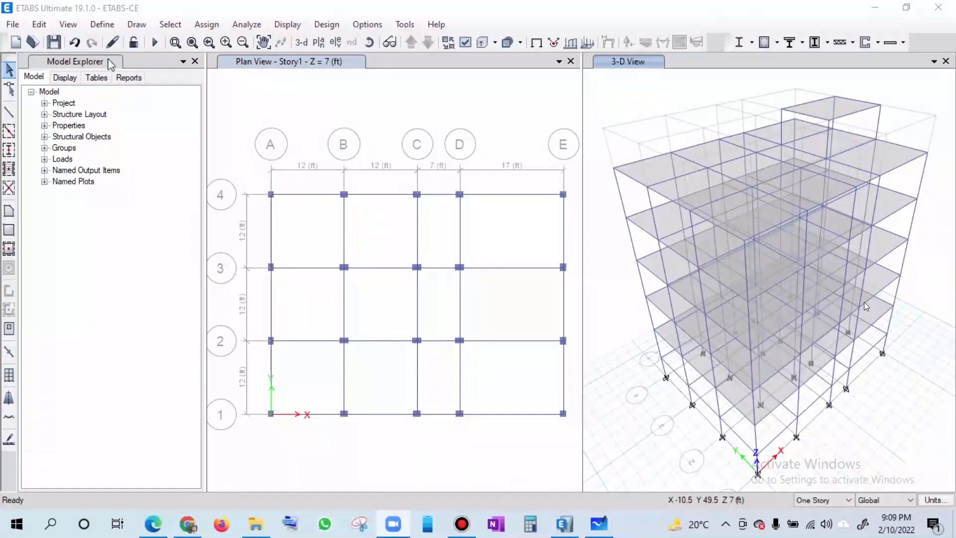
- Check the ETABS model with every check selected, including trimming or extending frames and joint story assignment, and dismiss the report
left_click(252, 27)
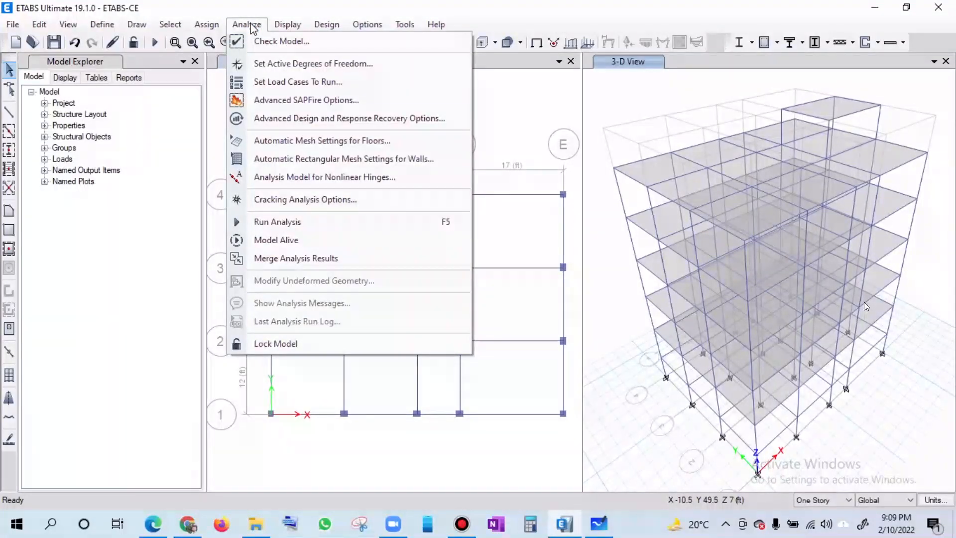
left_click(285, 42)
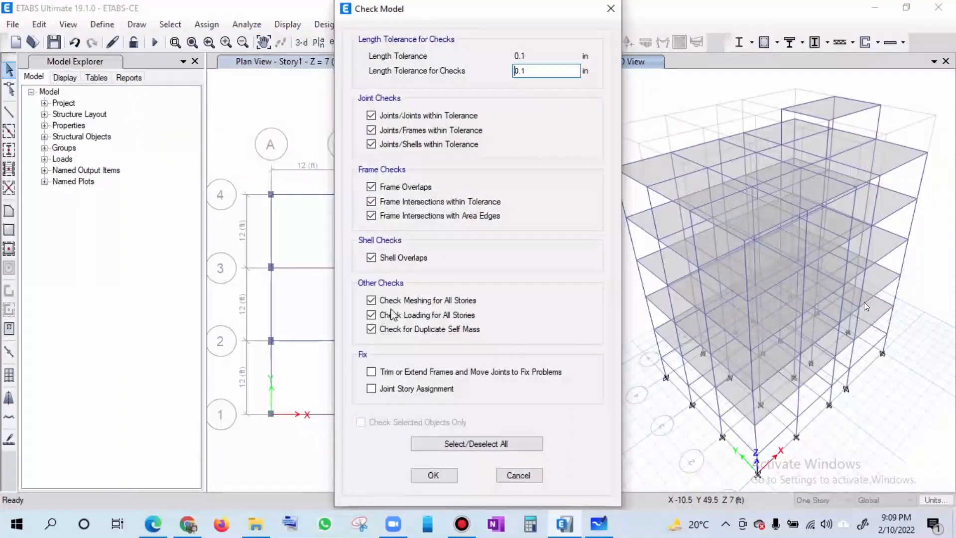
left_click(445, 444)
left_click(441, 444)
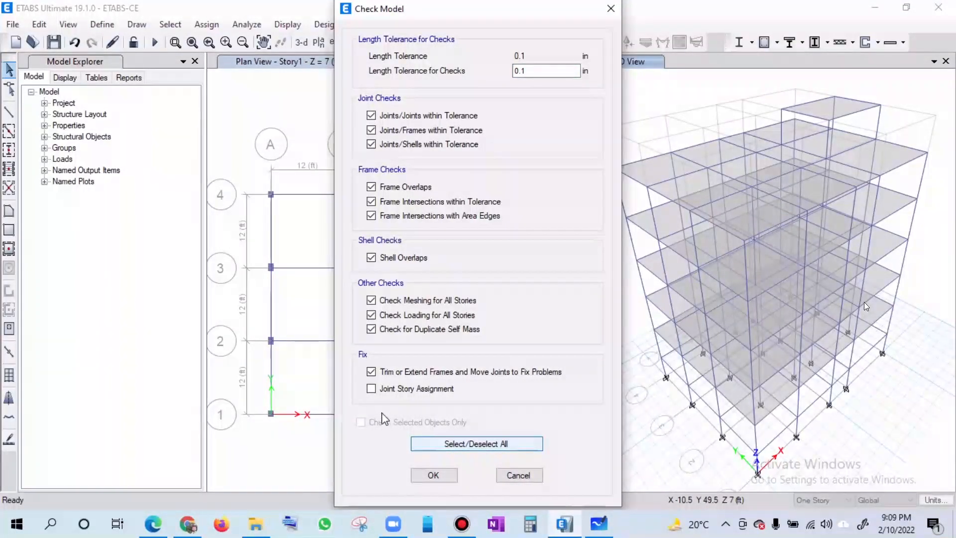
left_click(372, 390)
left_click(434, 475)
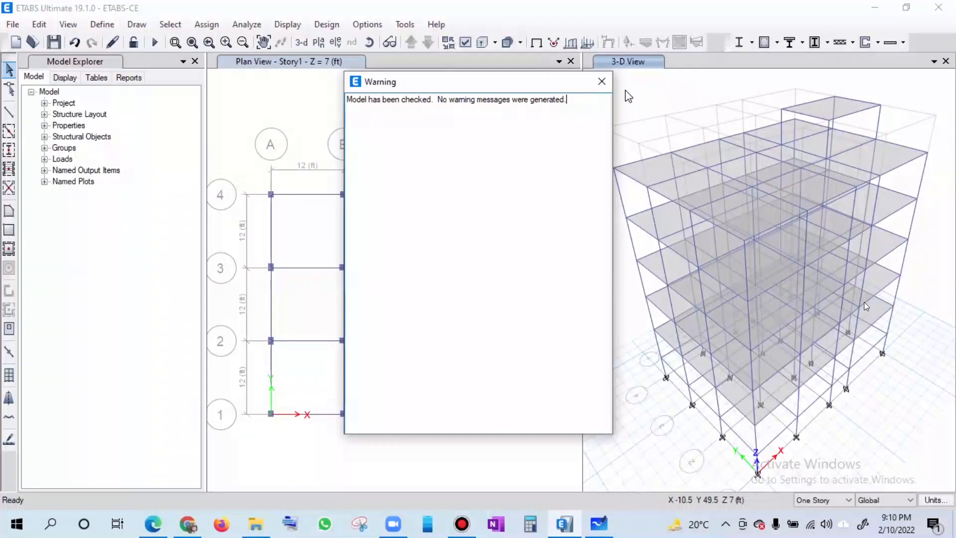
left_click(601, 81)
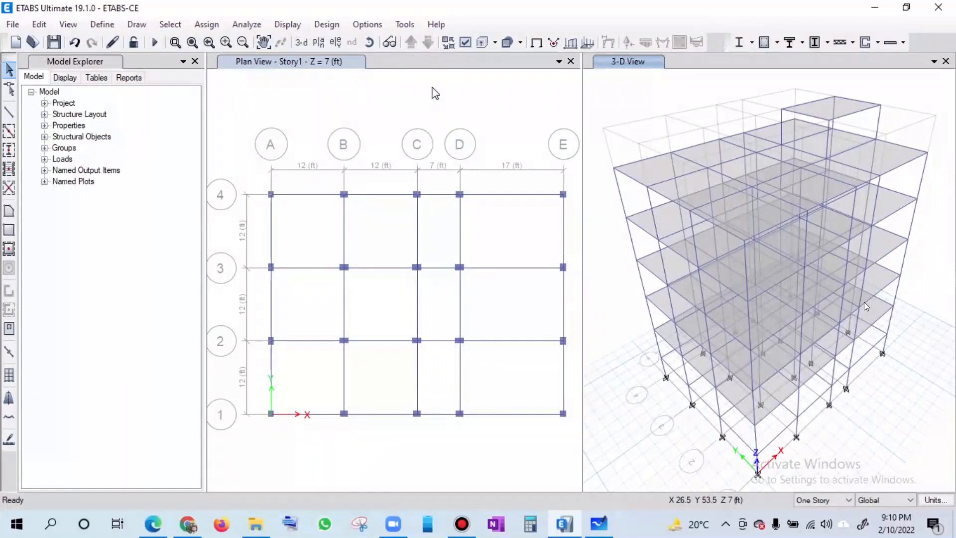
- Open the load pattern definitions and switch to the floor plan PDF in Edge
left_click(101, 25)
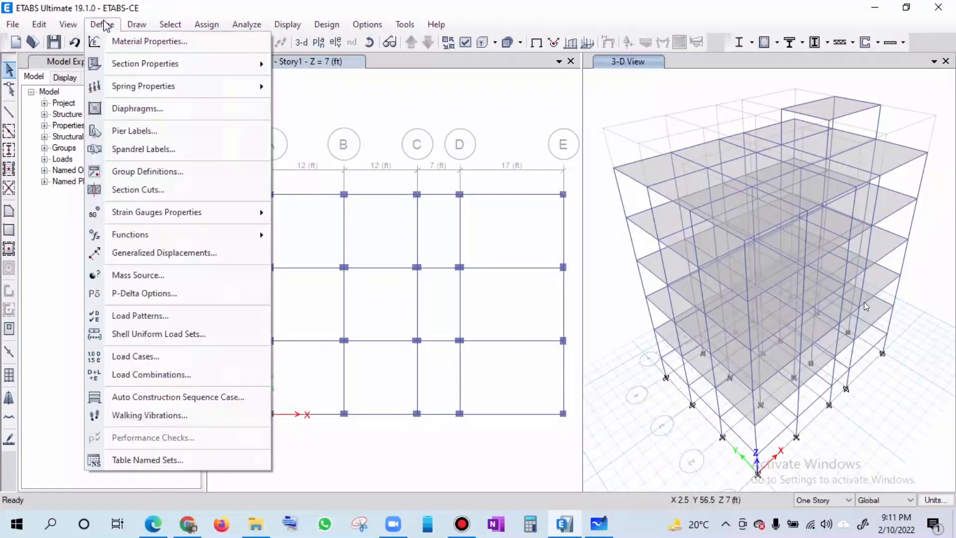
left_click(123, 316)
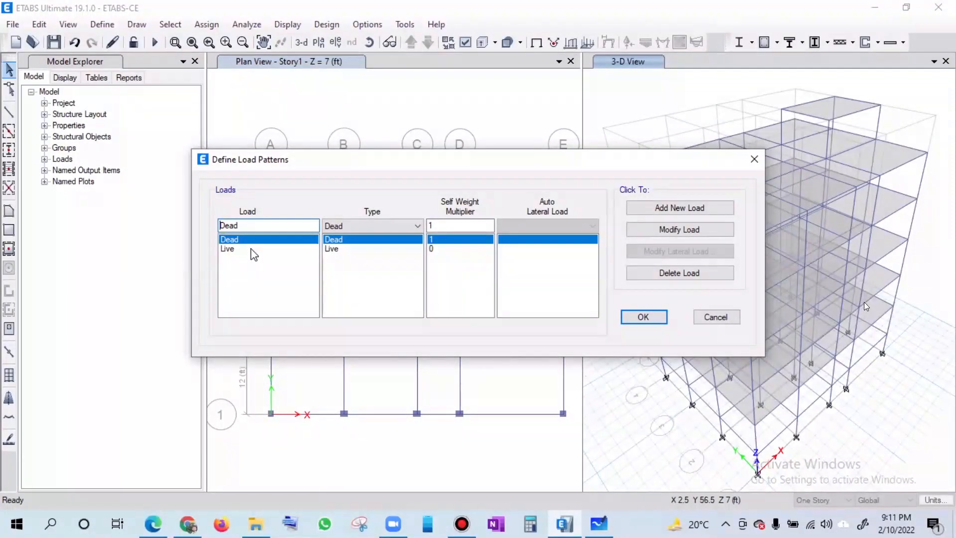
left_click(159, 525)
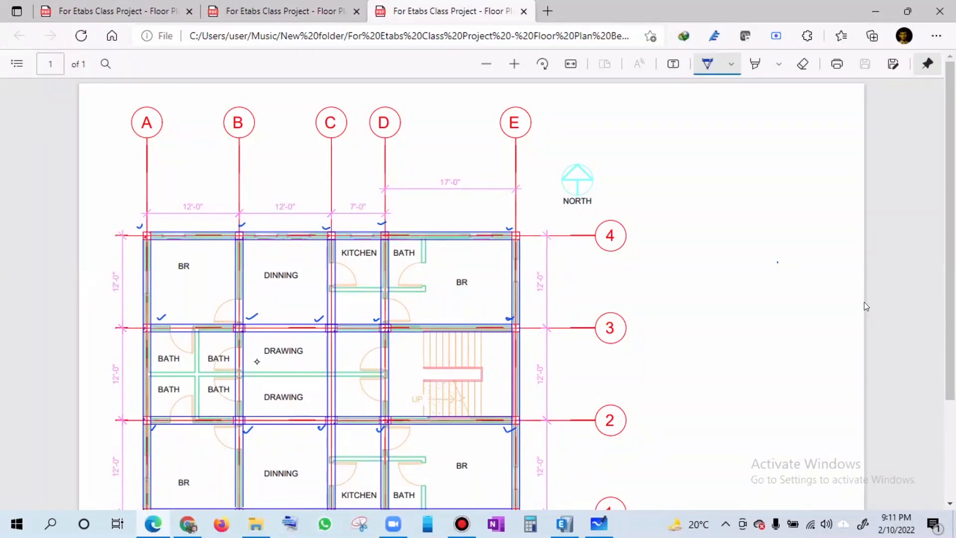
- Handwrite and tick "Dead Load", "LL" and "PW Load" beside the floor plan, marking the partition walls near the upper bath
mouse_move(652, 178)
left_mouse_down()
mouse_move(656, 194)
mouse_move(745, 150)
mouse_move(755, 134)
left_mouse_up()
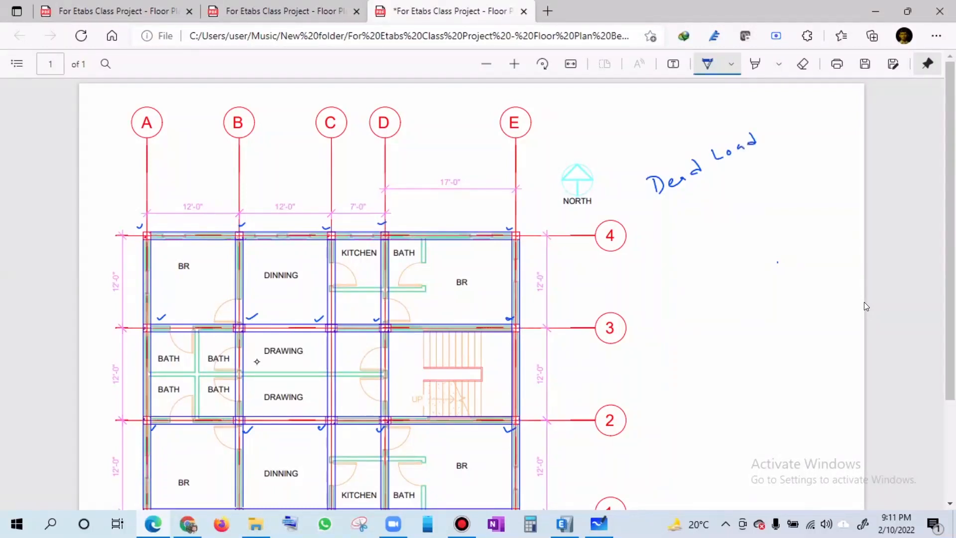
mouse_move(637, 197)
left_mouse_down()
mouse_move(644, 192)
mouse_move(651, 223)
mouse_move(695, 204)
left_mouse_up()
left_click_drag(657, 243, 665, 241)
left_click_drag(410, 298, 417, 282)
left_click_drag(413, 264, 423, 253)
left_click_drag(680, 228, 681, 234)
mouse_move(691, 226)
left_mouse_down()
mouse_move(701, 233)
mouse_move(709, 217)
left_mouse_up()
left_click_drag(725, 209, 760, 203)
left_click_drag(768, 187, 763, 197)
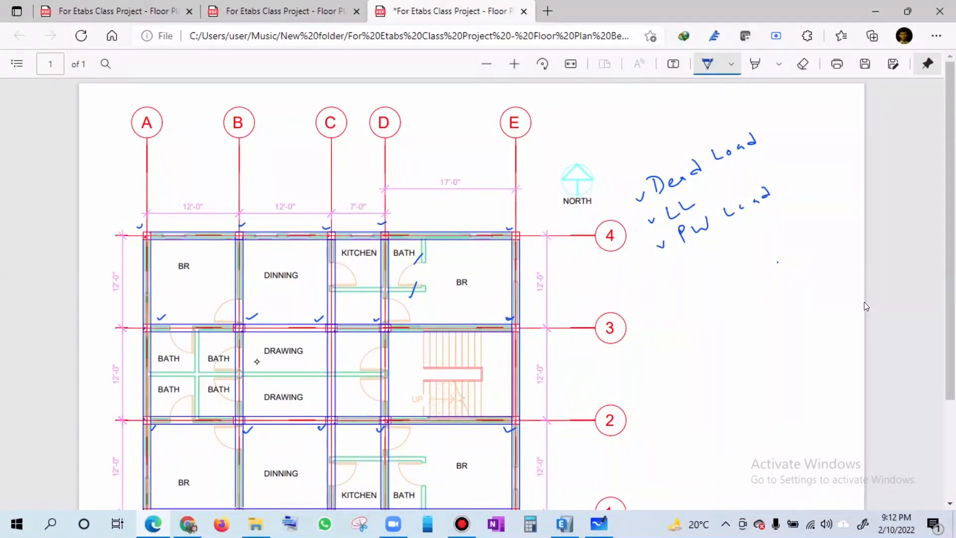
- Add "Wall" load and "FF" to the handwritten load list beneath "PW Load"
left_click_drag(688, 260, 755, 234)
left_click_drag(680, 295, 687, 294)
mouse_move(701, 285)
left_mouse_down()
mouse_move(698, 299)
mouse_move(707, 275)
left_mouse_up()
left_click_drag(699, 293, 710, 288)
mouse_move(719, 278)
left_mouse_down()
mouse_move(714, 291)
mouse_move(723, 269)
mouse_move(731, 279)
left_mouse_up()
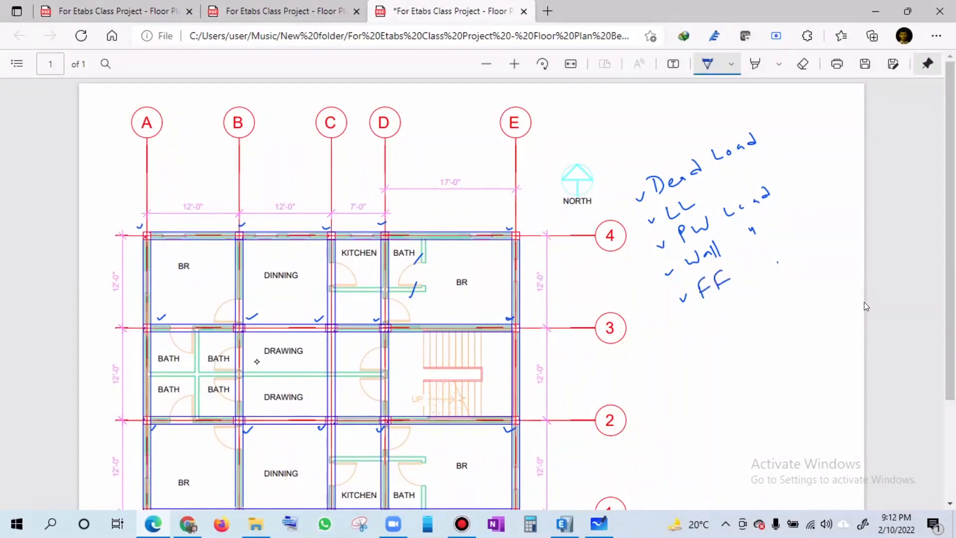
- Add the earthquake loads "EQX" and "EQY" to the handwritten load list beneath "FF"
left_click_drag(692, 334, 702, 329)
mouse_move(713, 326)
left_mouse_down()
mouse_move(711, 335)
mouse_move(723, 331)
left_mouse_up()
mouse_move(711, 331)
left_mouse_down()
mouse_move(711, 318)
mouse_move(725, 318)
mouse_move(741, 334)
mouse_move(756, 308)
left_mouse_up()
left_click_drag(756, 304, 751, 319)
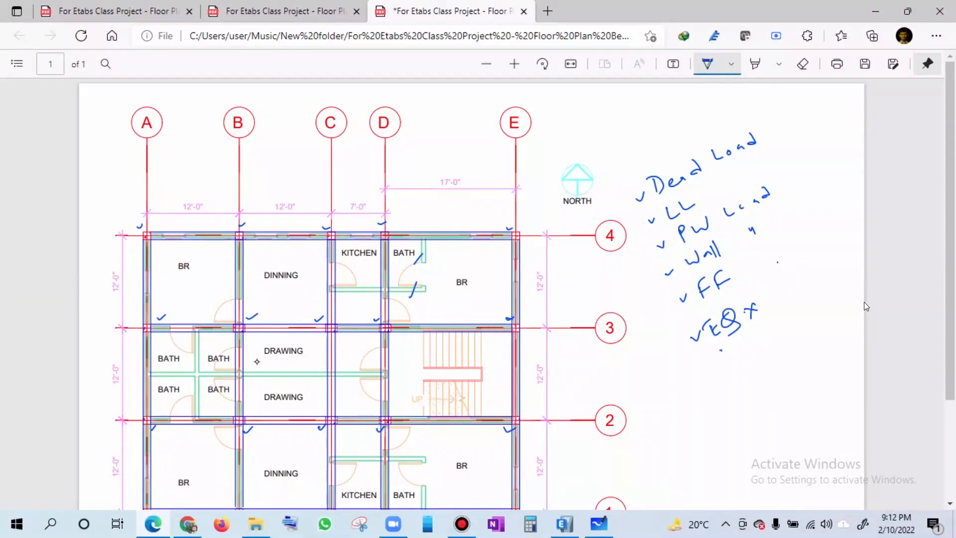
mouse_move(730, 350)
left_mouse_down()
mouse_move(737, 363)
mouse_move(744, 345)
mouse_move(752, 360)
mouse_move(754, 338)
left_mouse_up()
- Add the wind loads "Wind X" and "Wind Y" to the end of the handwritten load list
mouse_move(716, 394)
left_mouse_down()
mouse_move(748, 396)
mouse_move(749, 381)
left_mouse_up()
left_click_drag(754, 383, 767, 379)
mouse_move(768, 375)
left_mouse_down()
mouse_move(774, 368)
mouse_move(767, 377)
left_mouse_up()
left_click_drag(781, 355, 790, 366)
left_click_drag(791, 352, 780, 367)
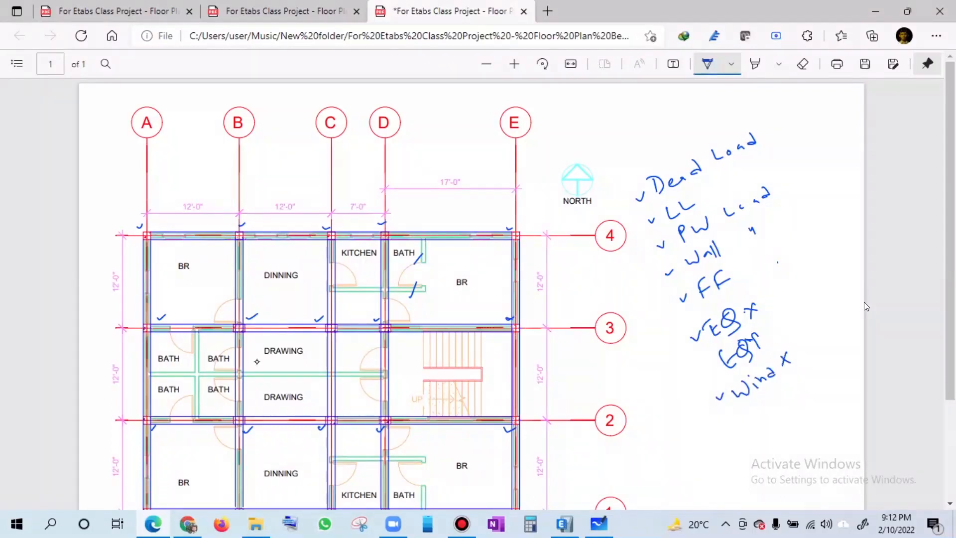
left_click_drag(745, 404, 761, 398)
left_click_drag(768, 403, 773, 398)
left_click_drag(778, 401, 799, 381)
left_click_drag(805, 377, 801, 400)
- Make freehand marks on the plan's stair and bedroom areas and above the bay between grids D and E
left_click_drag(499, 385, 495, 392)
left_click_drag(466, 261, 477, 258)
left_click_drag(395, 153, 396, 163)
mouse_move(413, 148)
left_mouse_down()
mouse_move(407, 158)
mouse_move(417, 144)
left_mouse_up()
mouse_move(421, 137)
left_mouse_down()
mouse_move(417, 149)
mouse_move(441, 121)
left_mouse_up()
mouse_move(434, 125)
left_mouse_down()
mouse_move(438, 136)
mouse_move(413, 176)
left_mouse_up()
left_click_drag(441, 125, 454, 121)
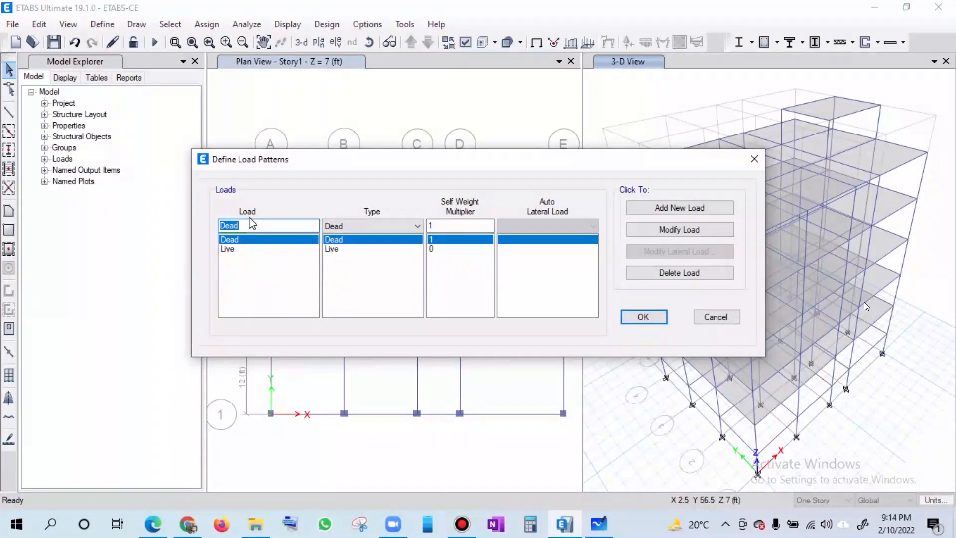
- Return to ETABS and add a load pattern named FF of type Super Dead
type("FF")
left_click(350, 227)
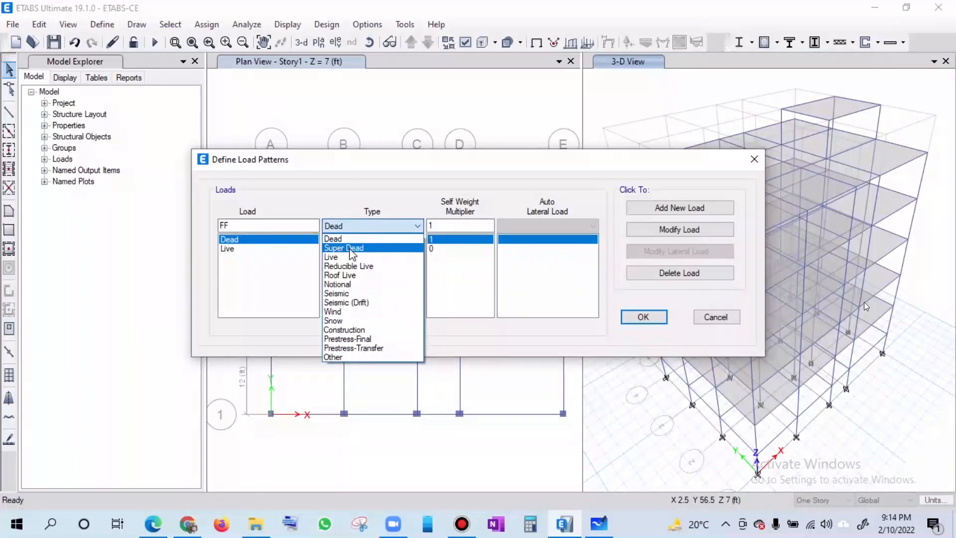
left_click(352, 248)
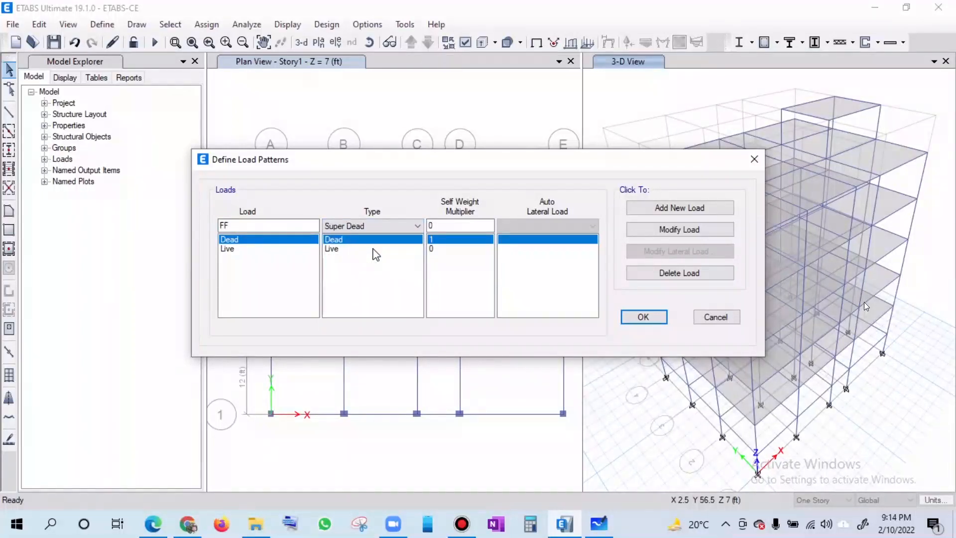
left_click(695, 213)
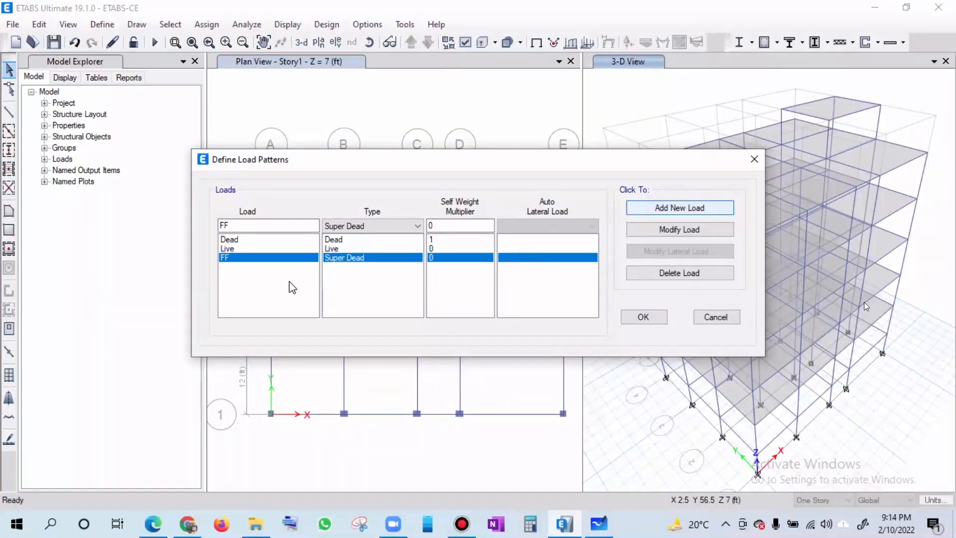
- Add a Super Dead load pattern named PW for the partition walls
left_click(229, 225)
left_click_drag(230, 226, 207, 227)
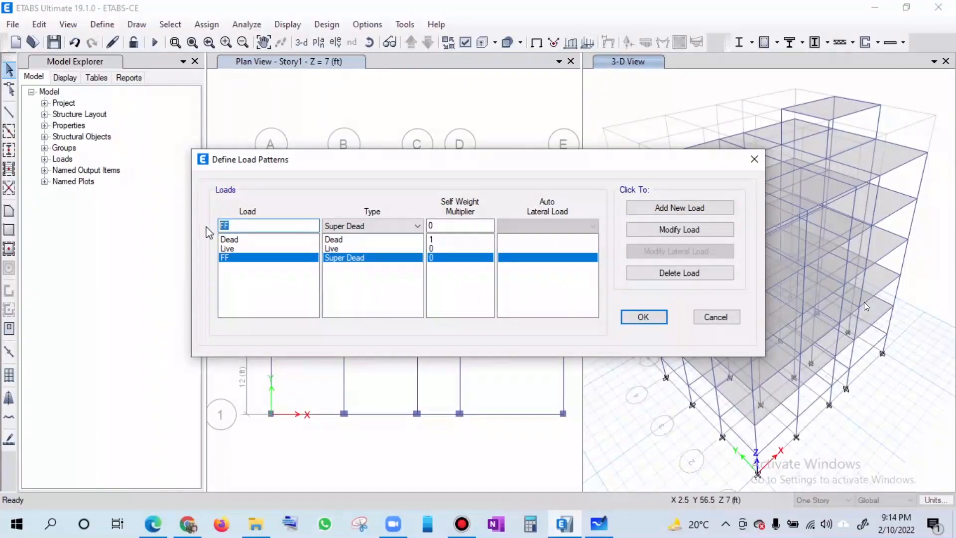
type("PW")
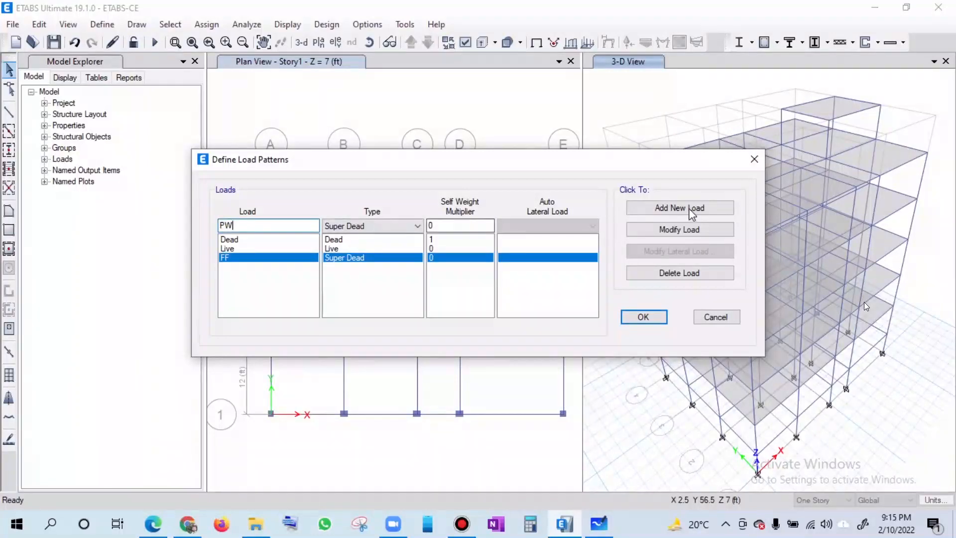
left_click(653, 208)
- Add a Super Dead load pattern named WL for the wall load
left_click_drag(239, 226, 215, 233)
type("W")
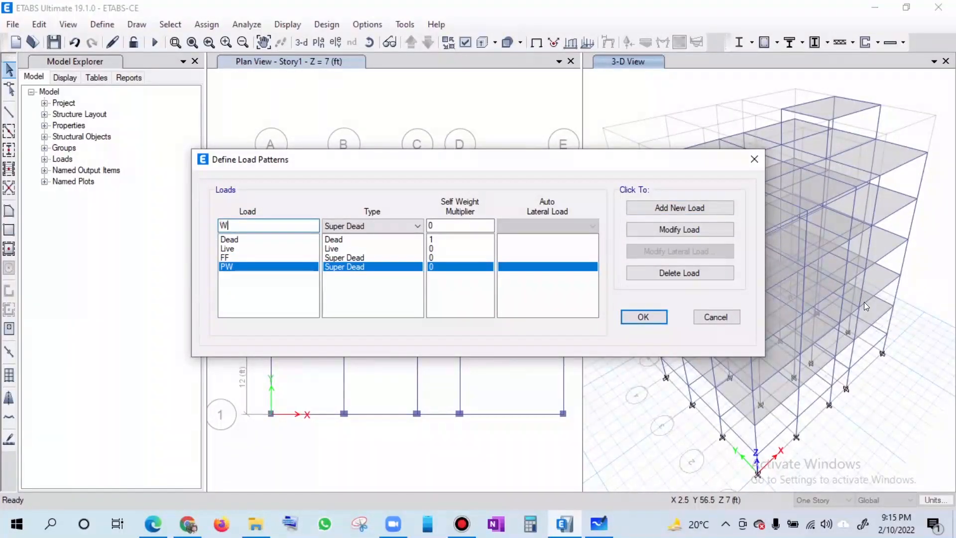
type("L")
left_click(704, 209)
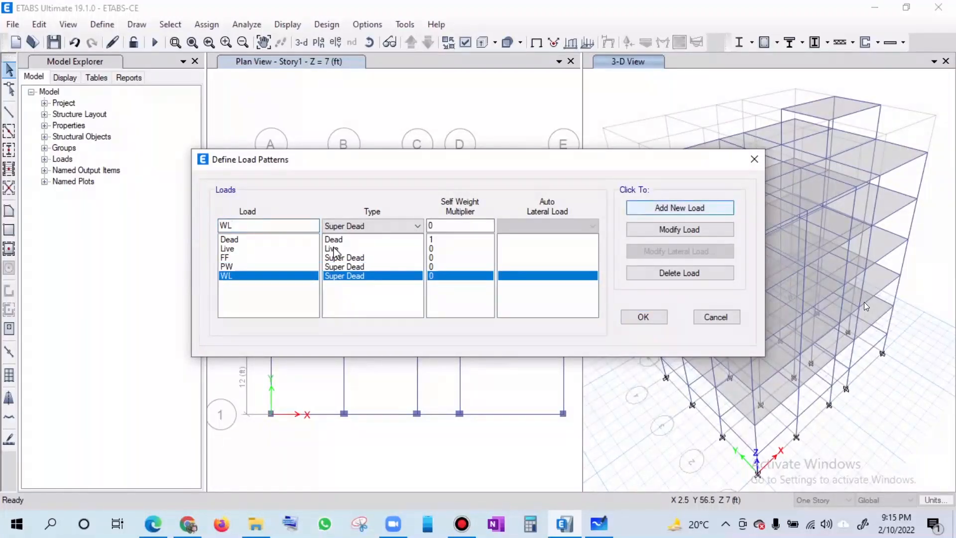
- Add a Seismic load pattern named EQX with ASCE 7-05 as its auto lateral load
double_click(218, 228)
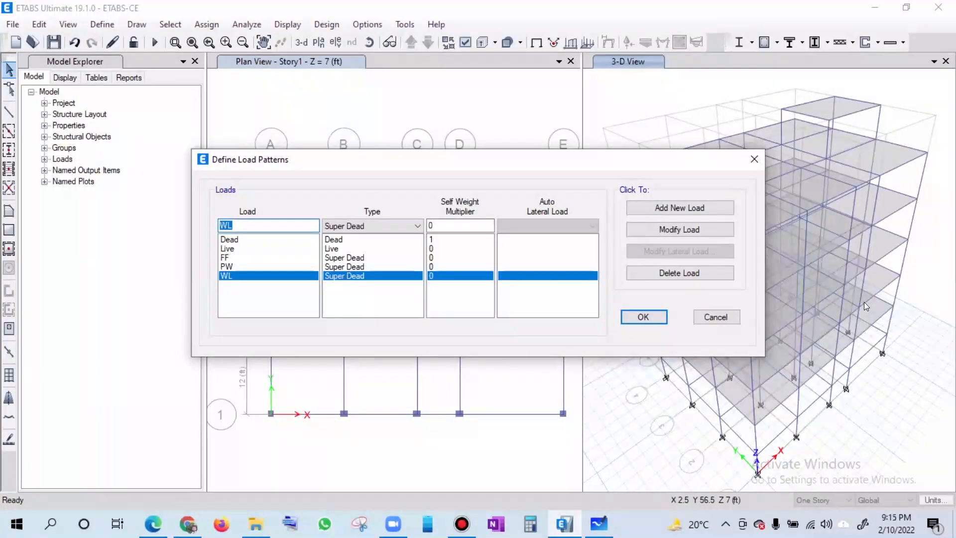
type("EQX")
left_click(369, 225)
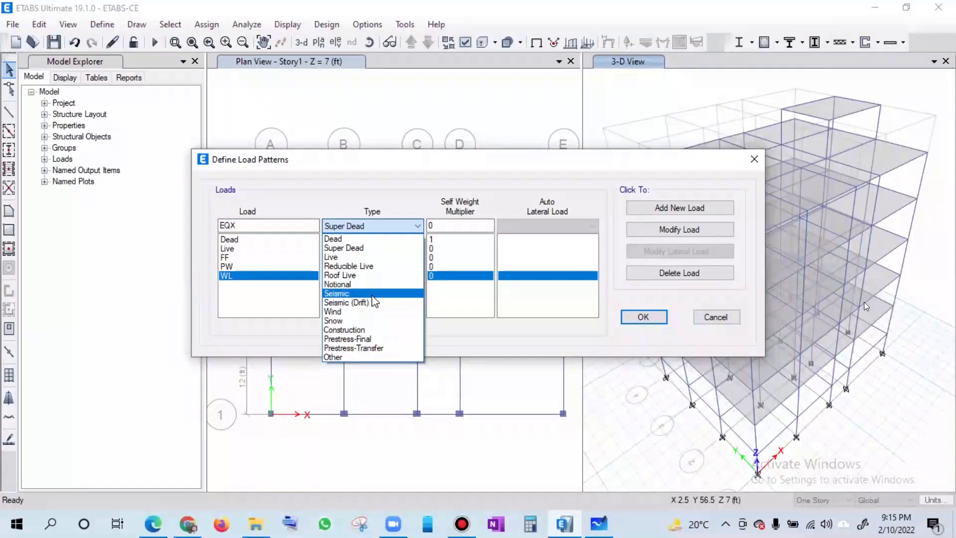
left_click(372, 293)
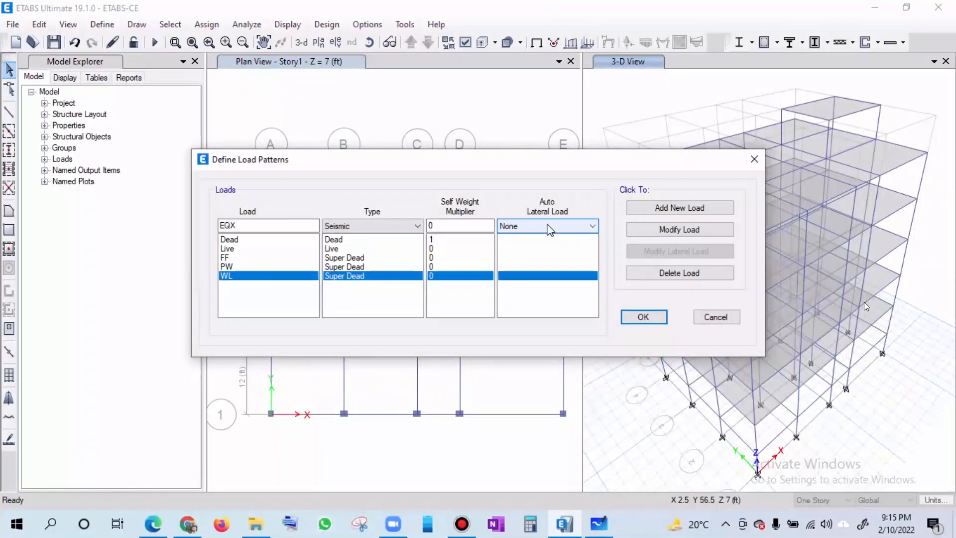
left_click(564, 231)
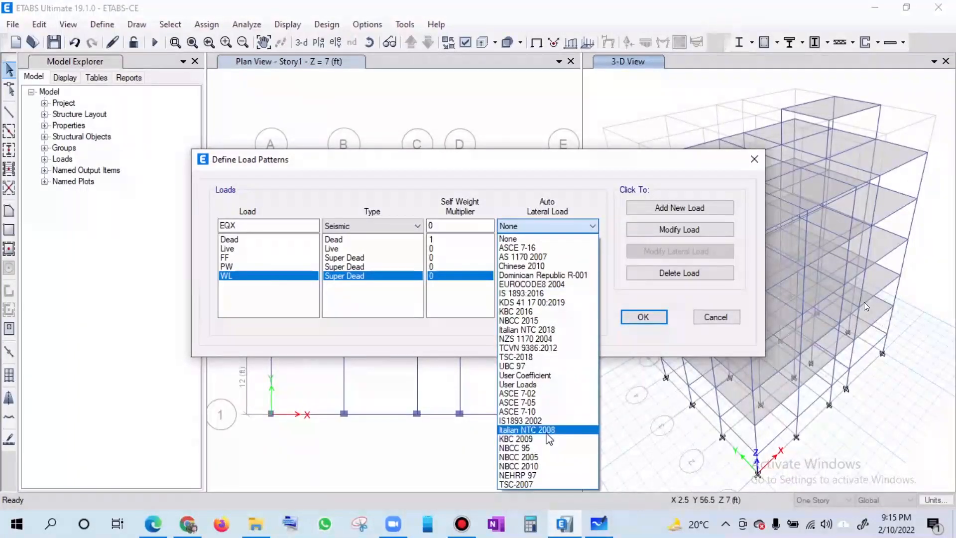
left_click(547, 404)
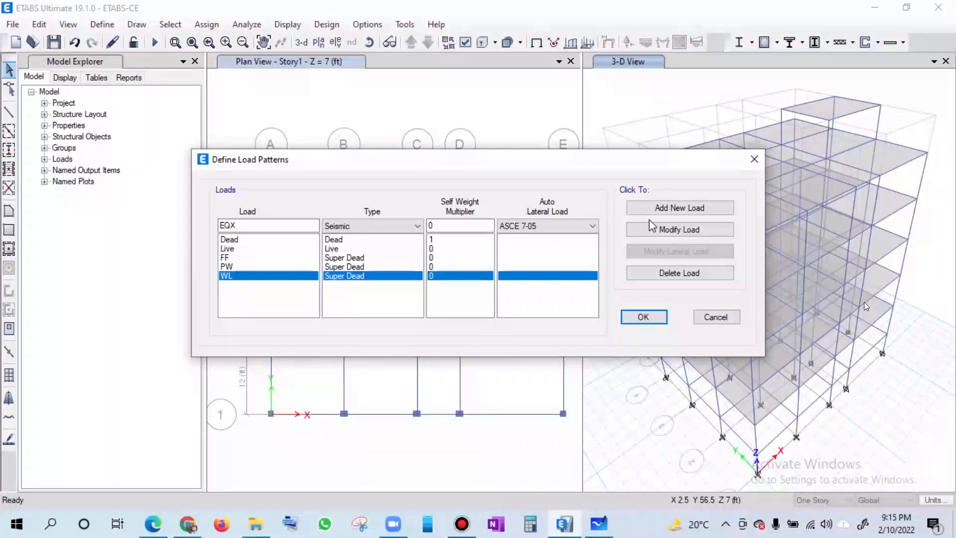
left_click(547, 226)
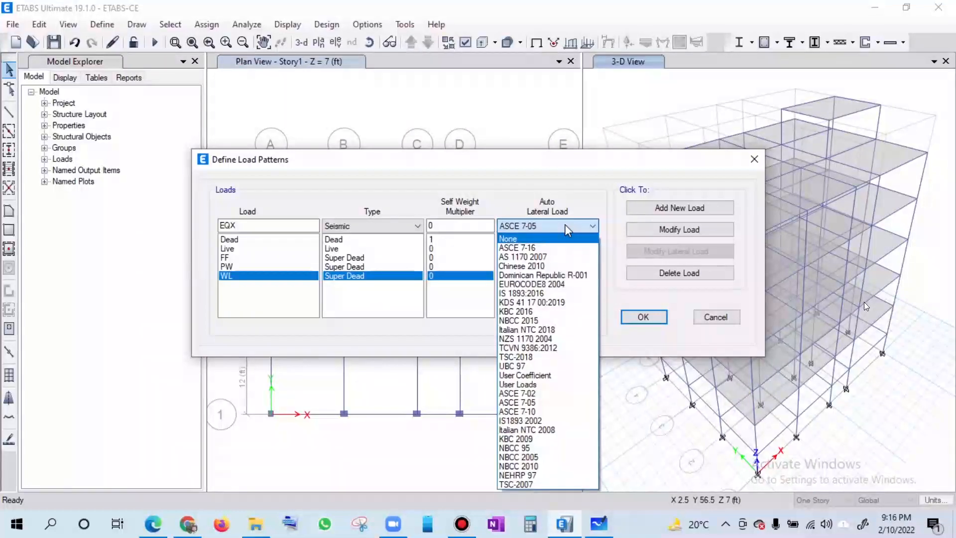
left_click(604, 228)
left_click(658, 209)
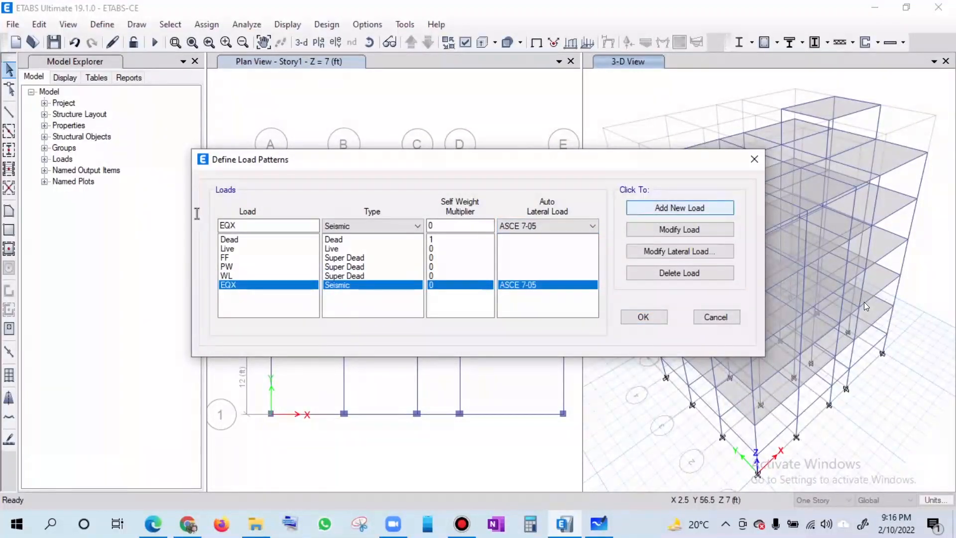
- Add a second Seismic load pattern named EQY, also using the ASCE 7-05 auto lateral load
left_click_drag(230, 225, 237, 225)
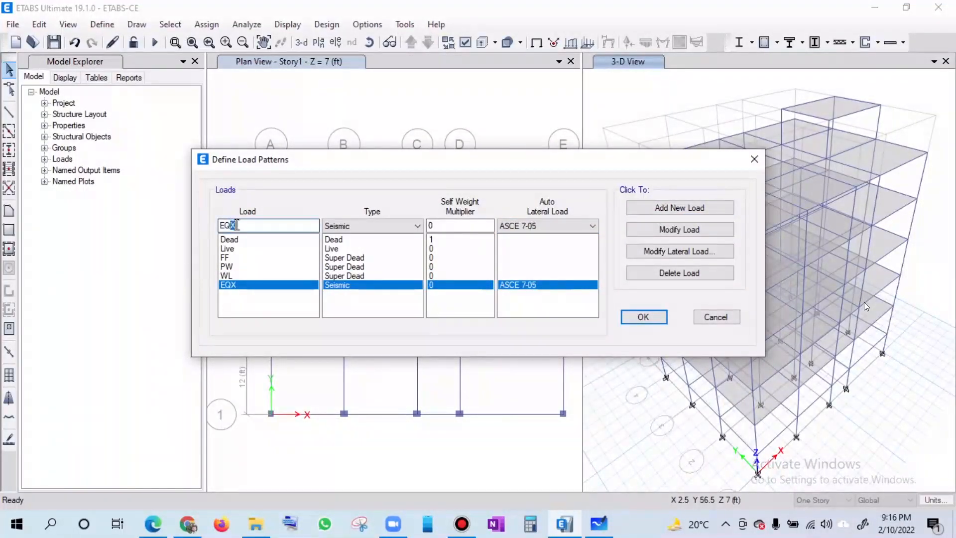
type("Y")
left_click(678, 208)
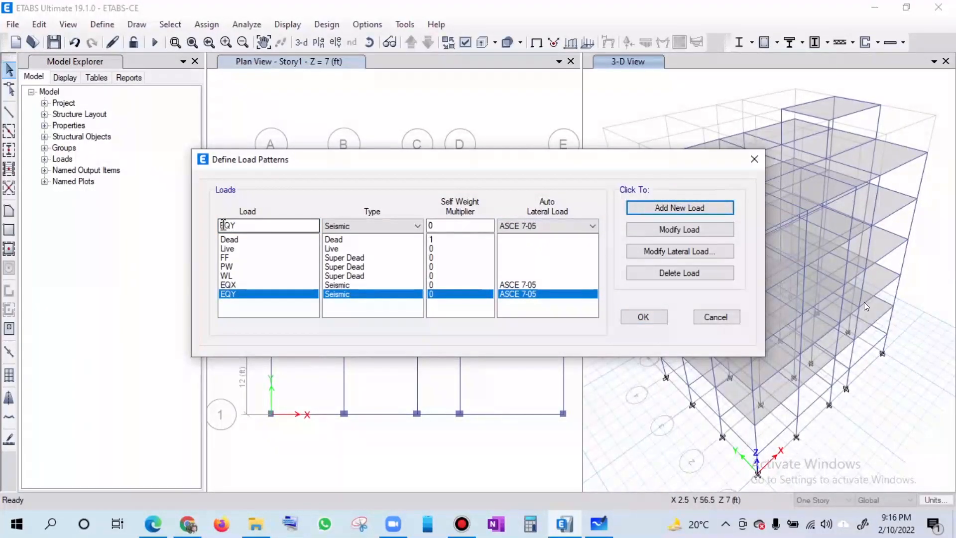
type("Y")
- Add a Wind load pattern named WLX with ASCE 7-05 as its auto lateral load
double_click(238, 225)
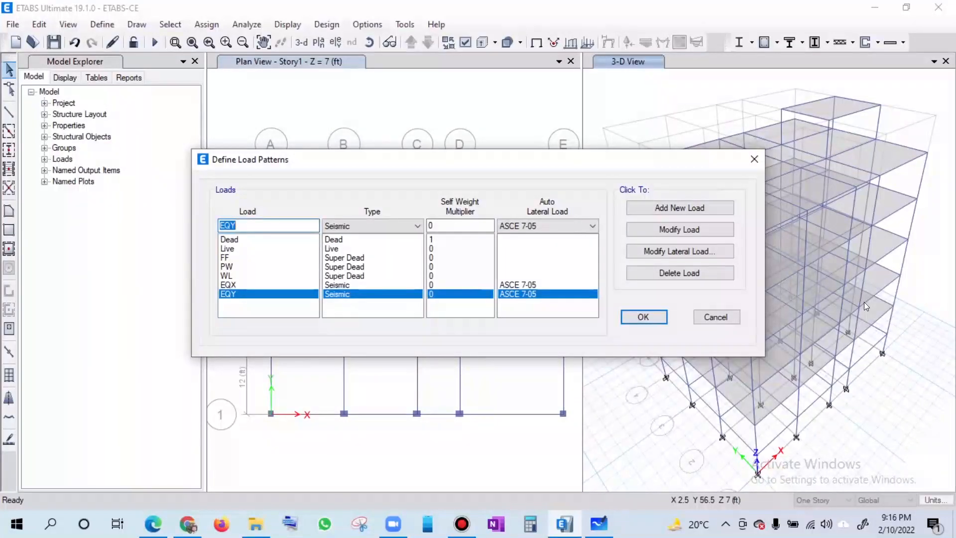
type("WLX")
left_click(372, 227)
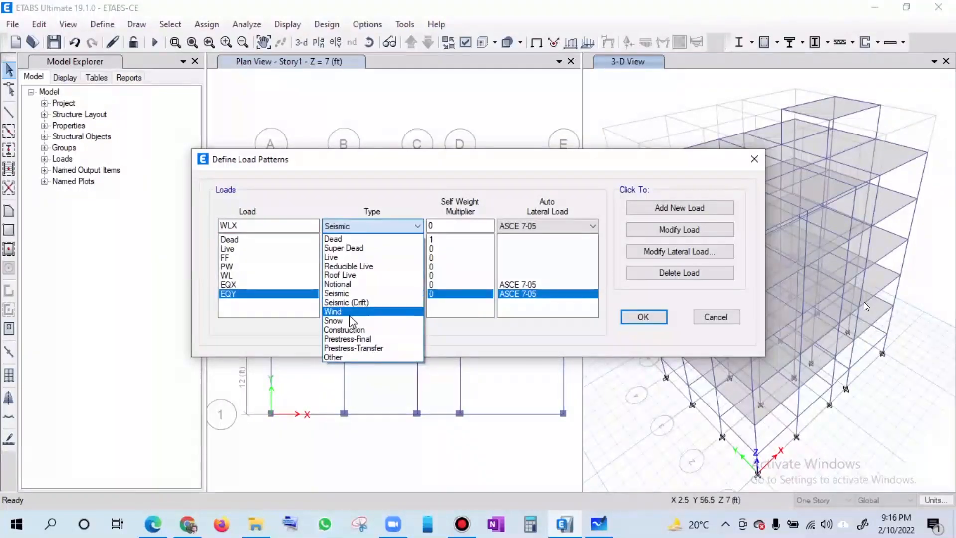
left_click(579, 229)
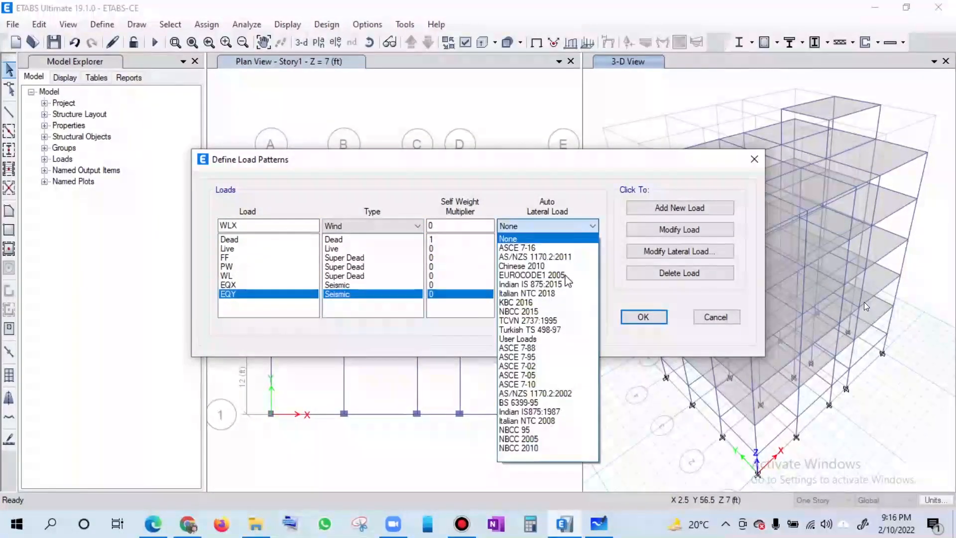
left_click(552, 376)
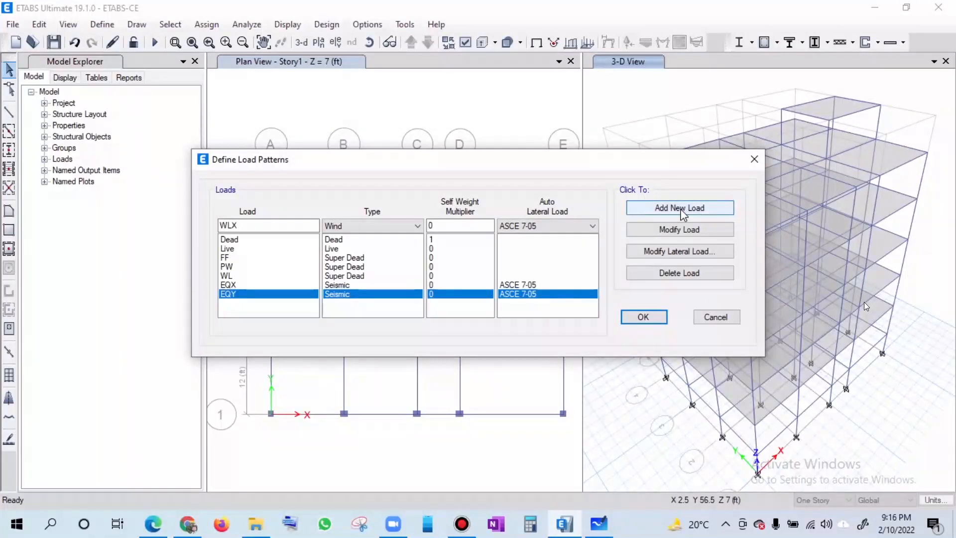
left_click(628, 213)
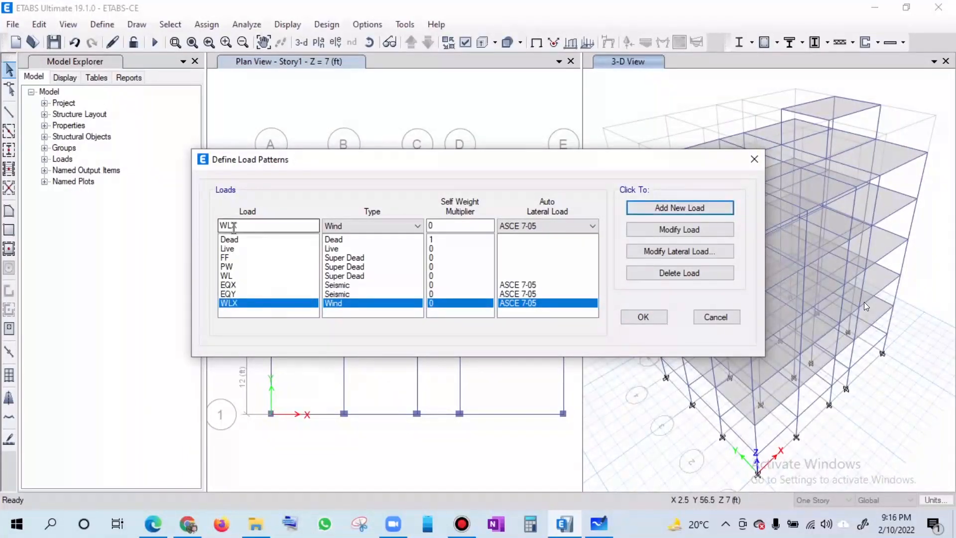
- Add a second Wind load pattern named WLY, also using ASCE 7-05, and accept the load pattern definitions
left_click_drag(234, 227, 272, 221)
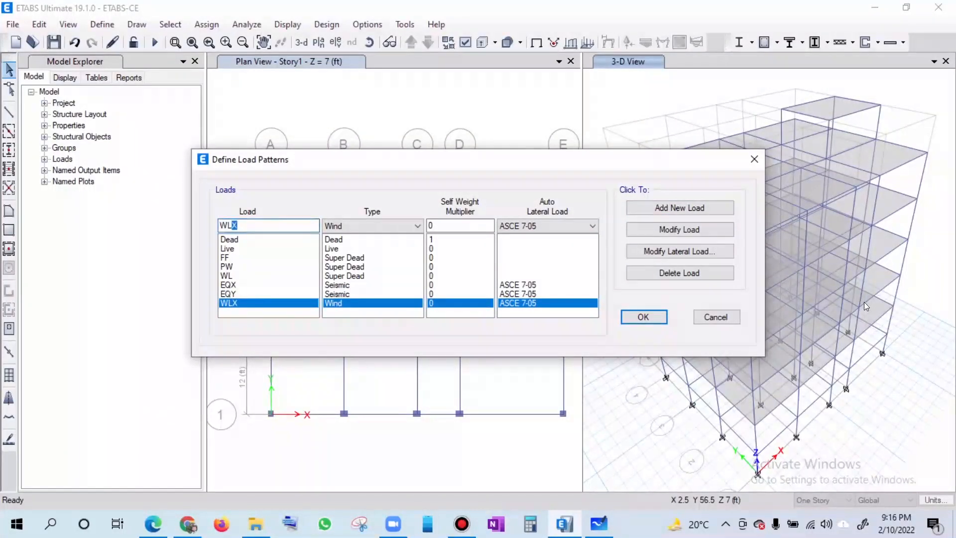
type("Y")
left_click(696, 213)
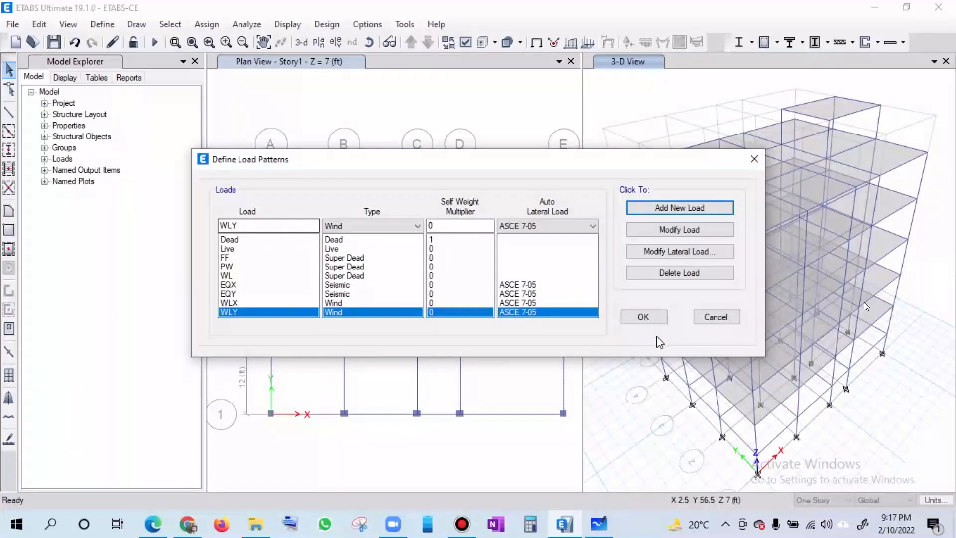
left_click(644, 318)
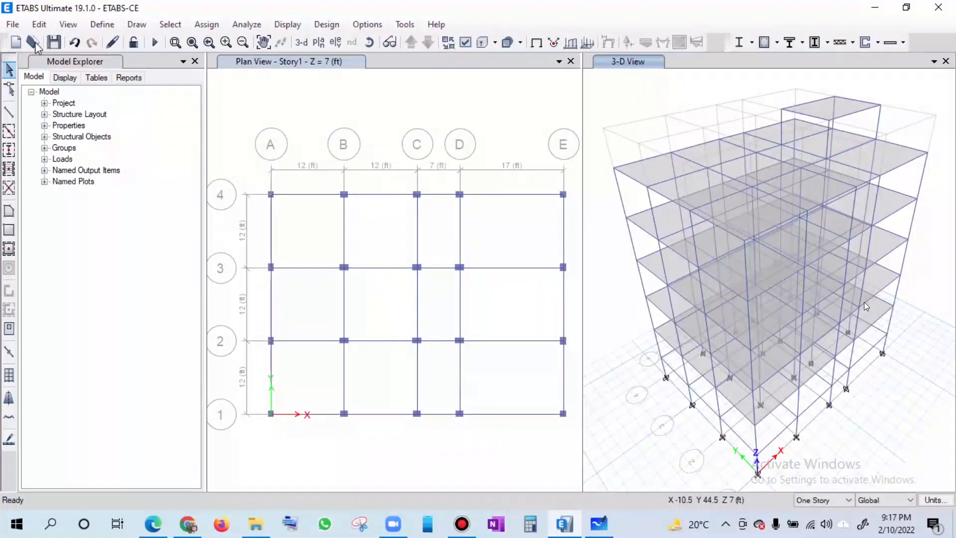
- Reopen the load pattern definitions and enter OHWT as the name for a new load pattern
left_click(68, 27)
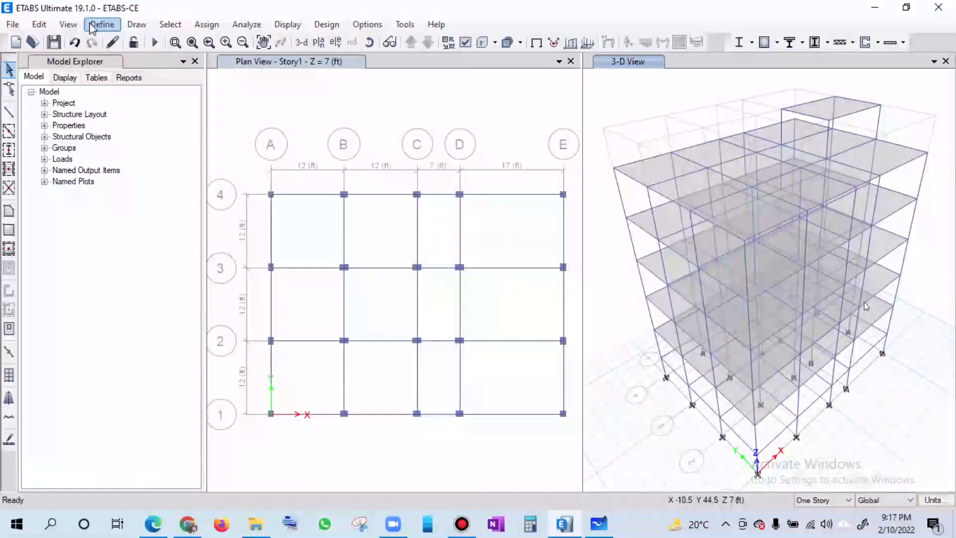
mouse_move(91, 25)
left_click(131, 315)
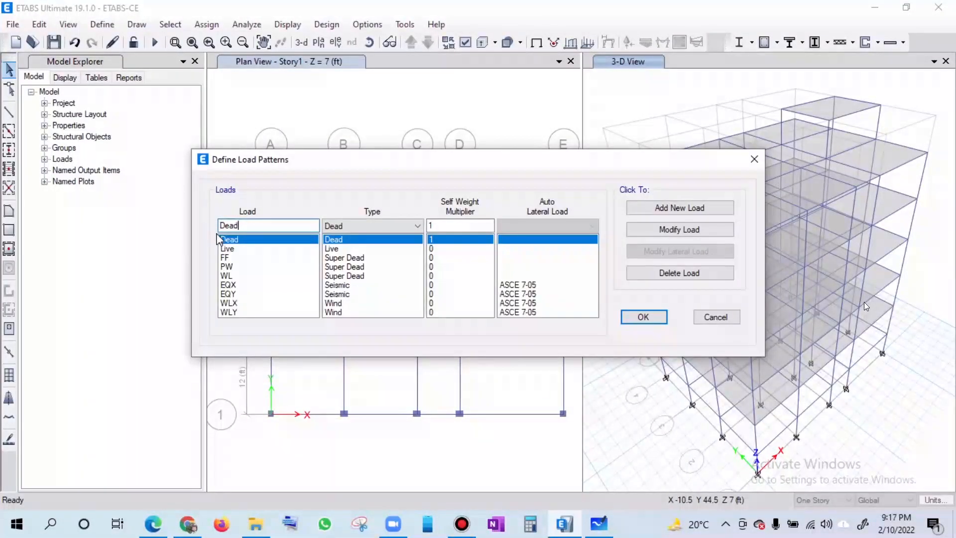
key("shift+Home")
type("OHWT")
left_click(371, 229)
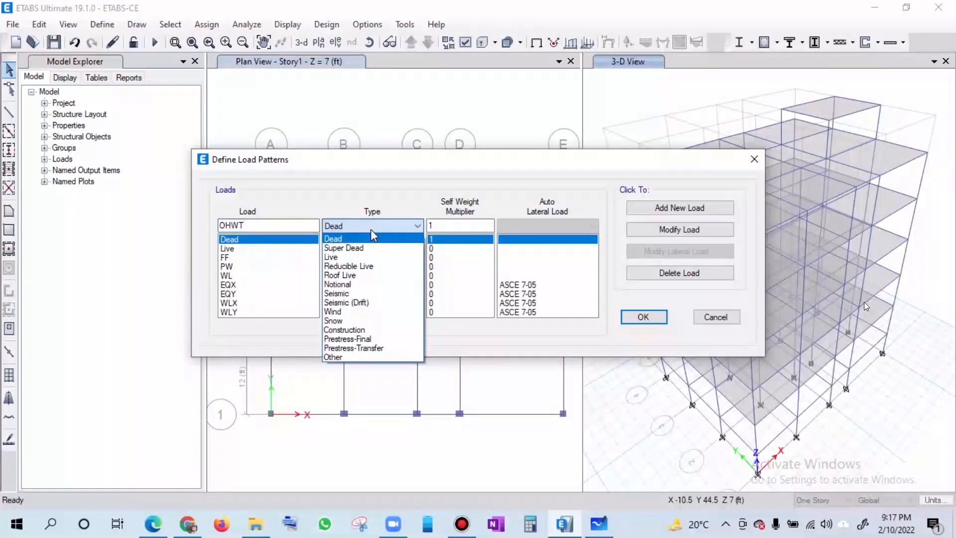
left_click(370, 229)
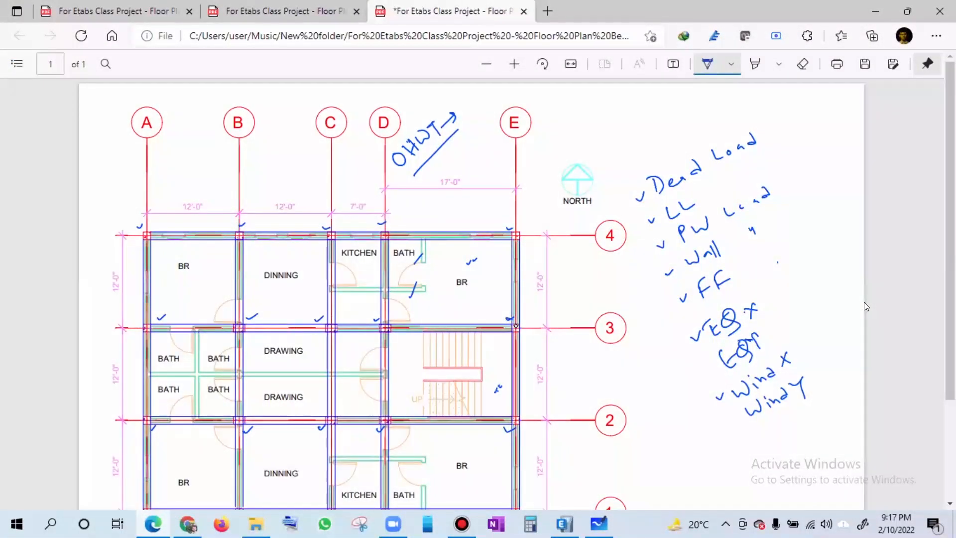
- Circle the handwritten OHWT note above the plan on the floor plan PDF in the browser
mouse_move(402, 131)
left_mouse_down()
mouse_move(431, 114)
mouse_move(404, 176)
left_mouse_up()
left_click_drag(432, 112, 420, 173)
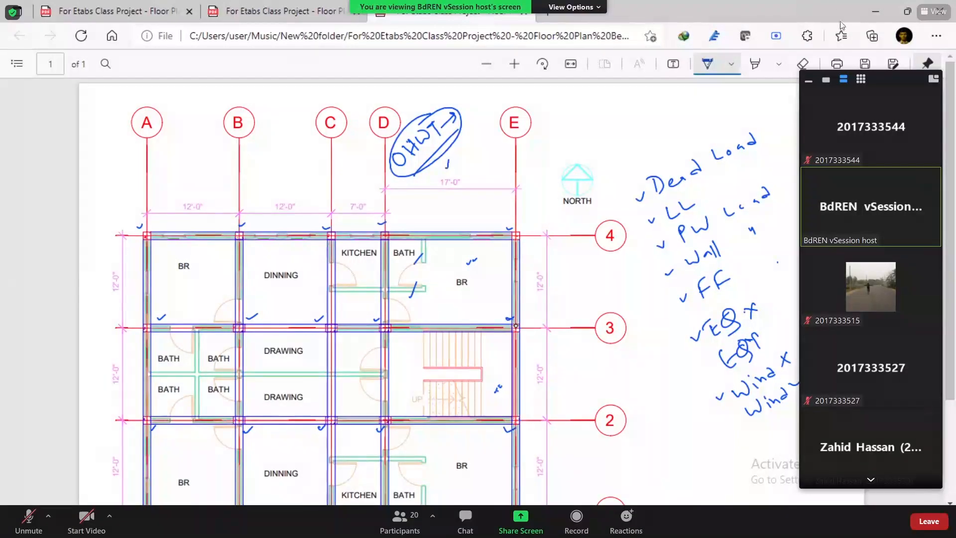
left_click(808, 79)
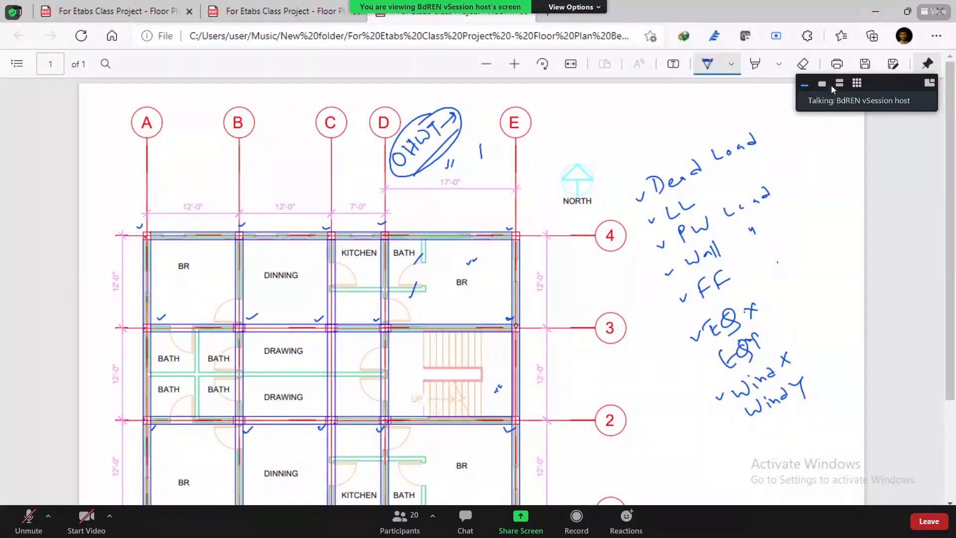
mouse_move(835, 108)
left_mouse_down()
mouse_move(834, 28)
mouse_move(777, 20)
mouse_move(815, 93)
mouse_move(839, 94)
left_mouse_up()
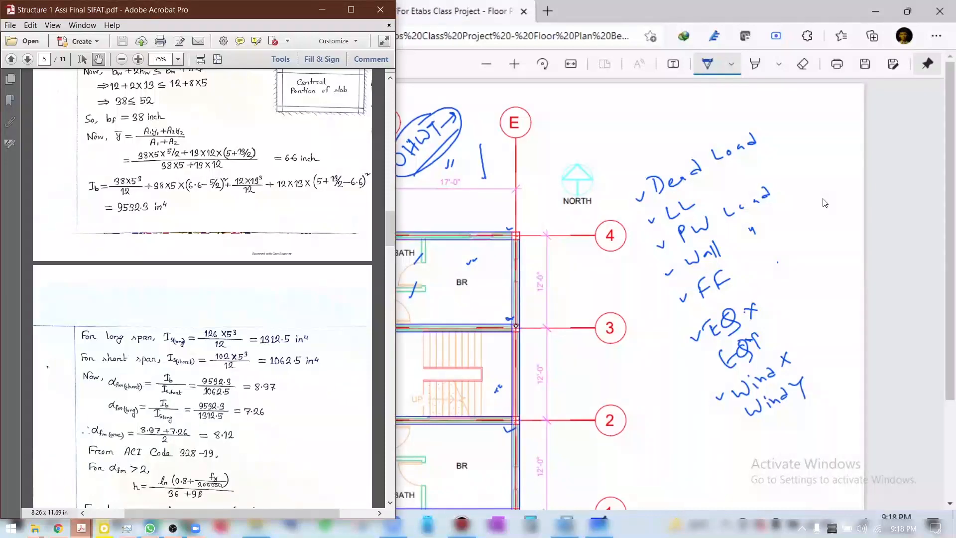
double_click(832, 204)
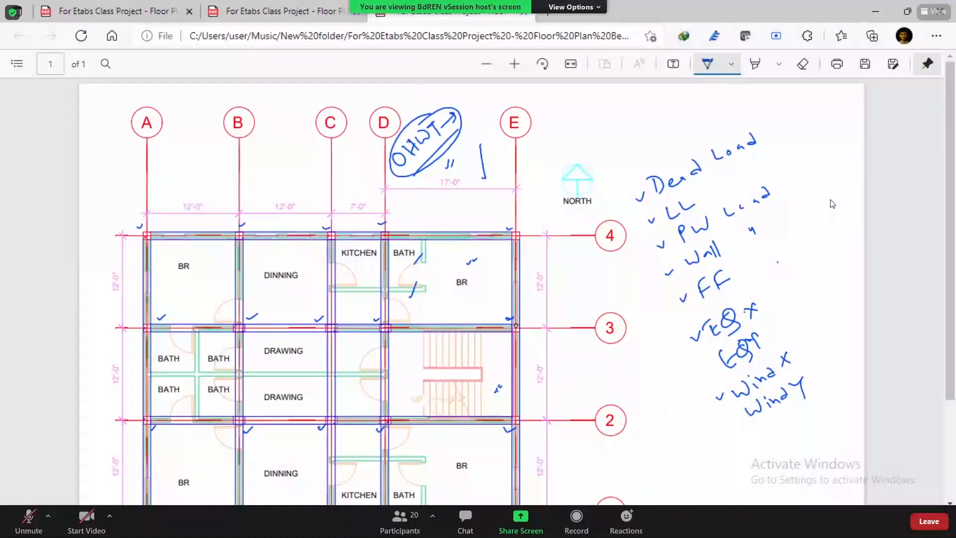
double_click(722, 219)
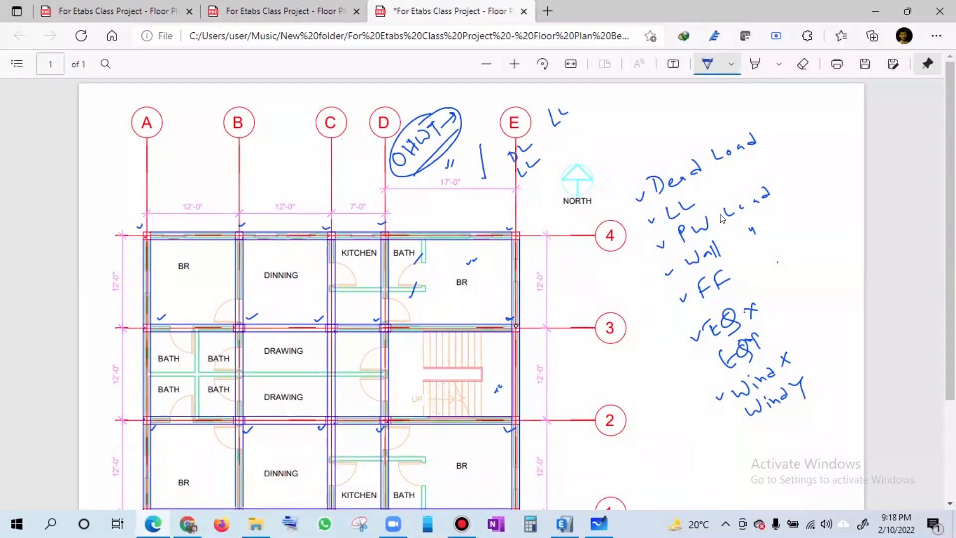
- Circle the handwritten DL and LL notes beside the OHWT note on the floor plan PDF
mouse_move(547, 136)
left_mouse_down()
mouse_move(551, 167)
mouse_move(501, 176)
left_mouse_up()
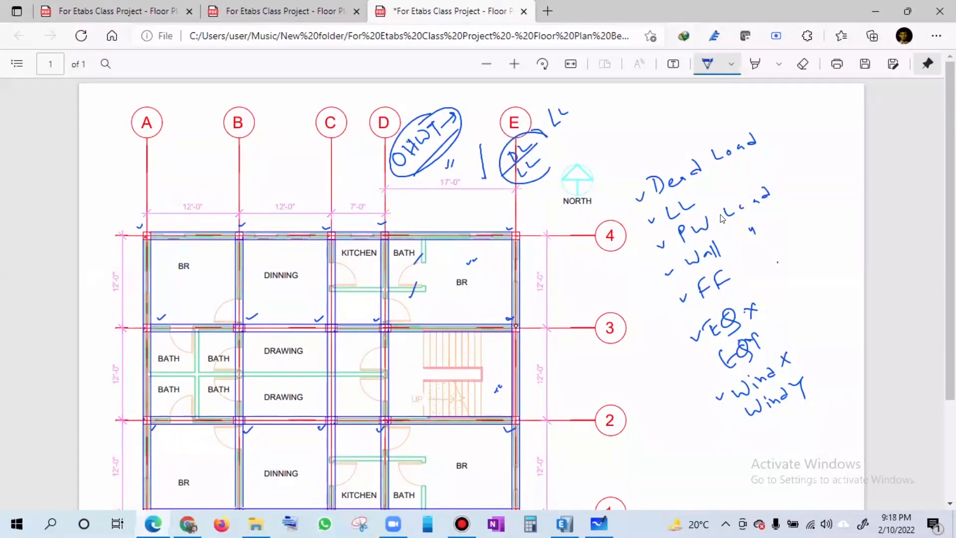
left_click_drag(546, 135, 550, 172)
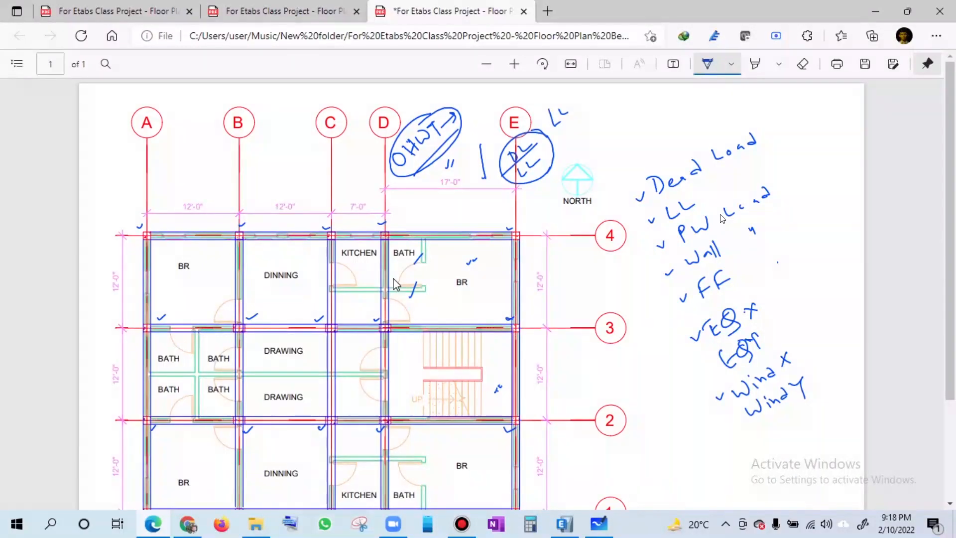
- Switch back to ETABS, add OHWT as a Live load pattern, and accept the load pattern definitions
key("alt+Tab")
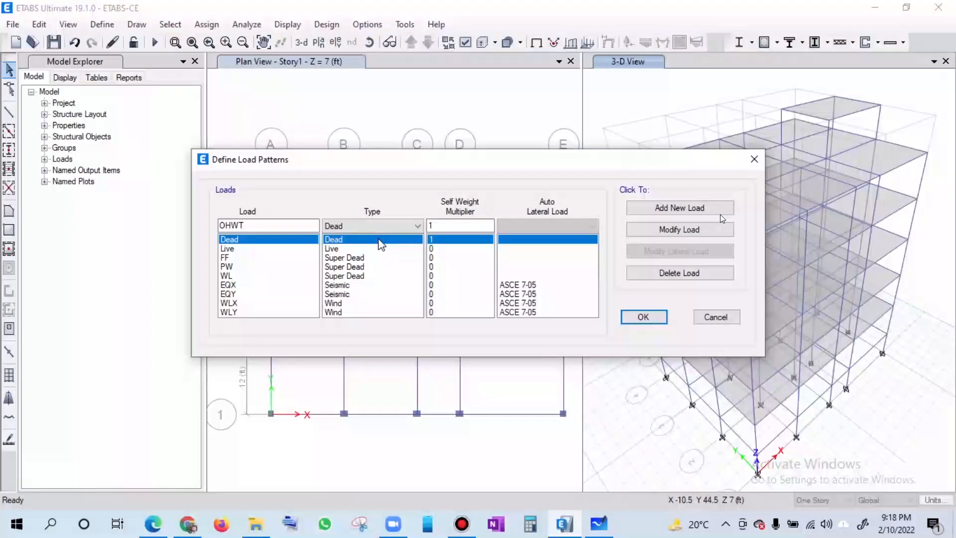
left_click(380, 226)
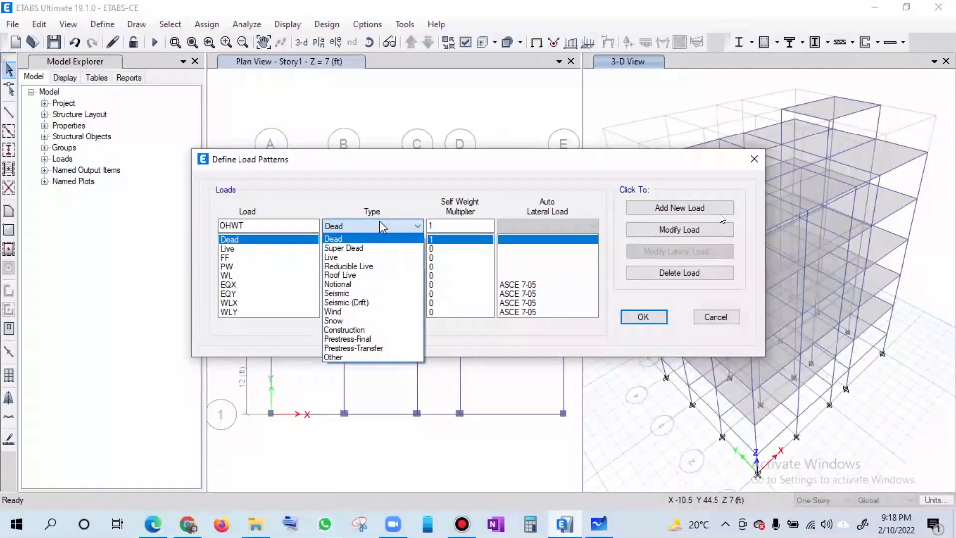
left_click(360, 258)
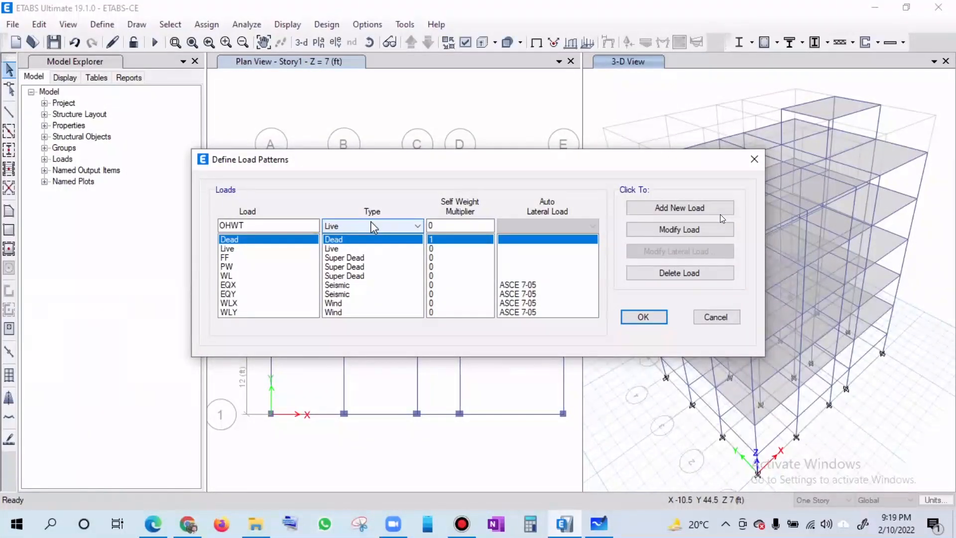
left_click(660, 208)
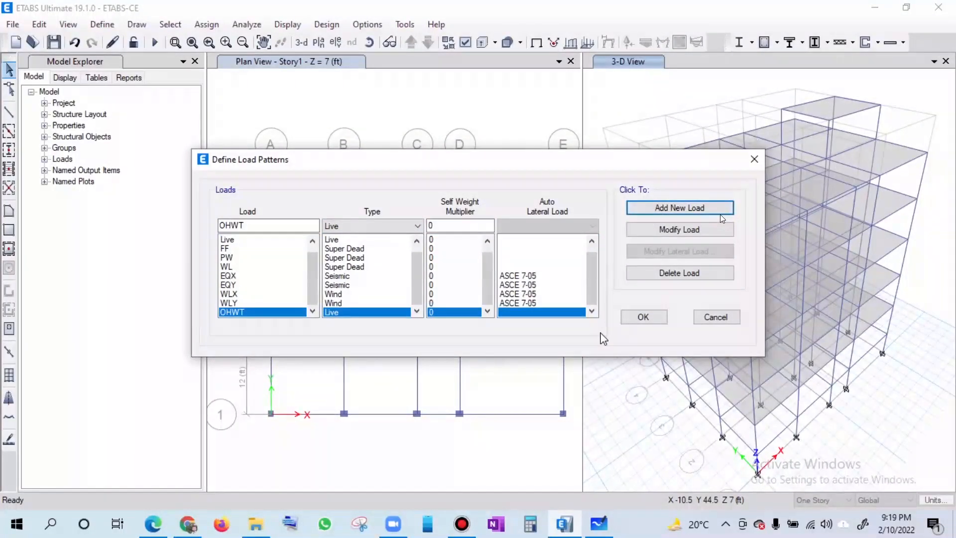
left_click(642, 316)
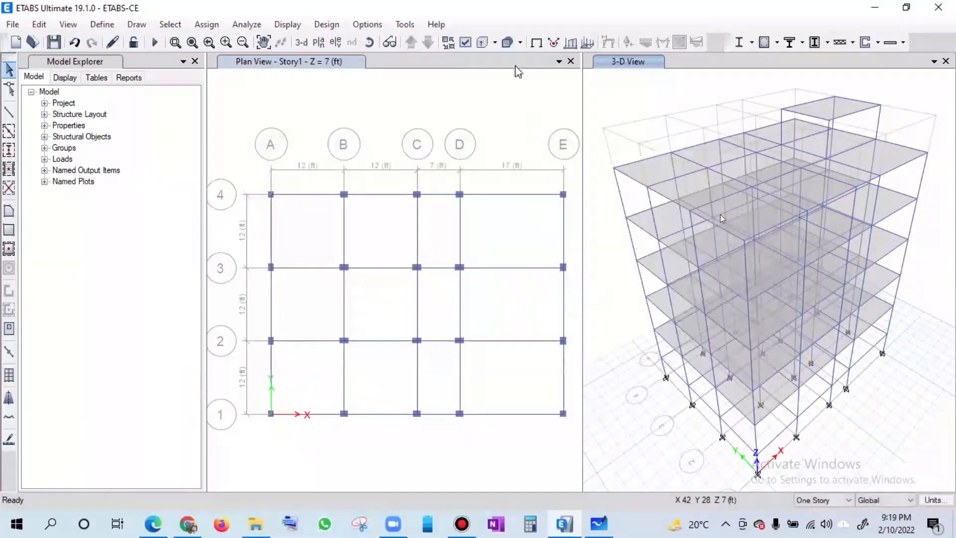
- Review the list of load cases and their types, and close it
left_click(102, 25)
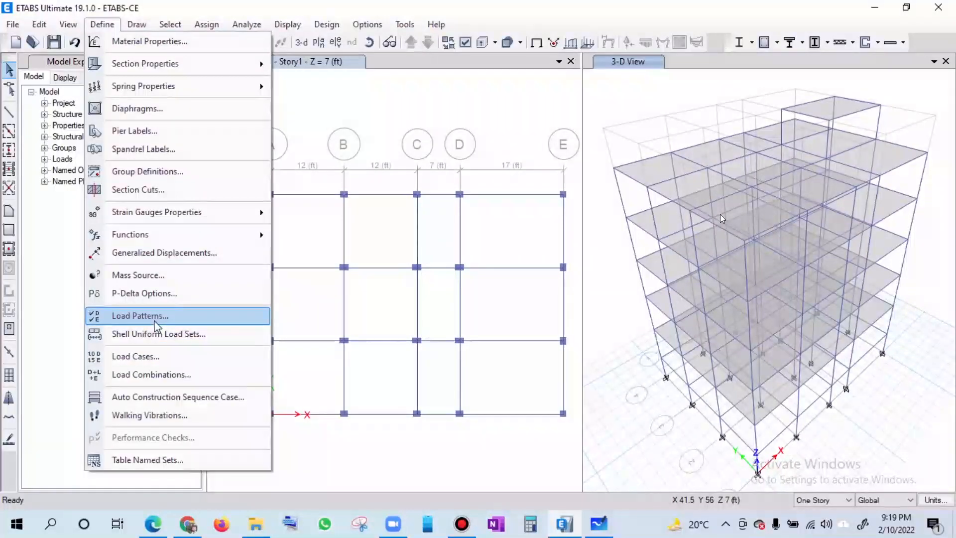
left_click(142, 361)
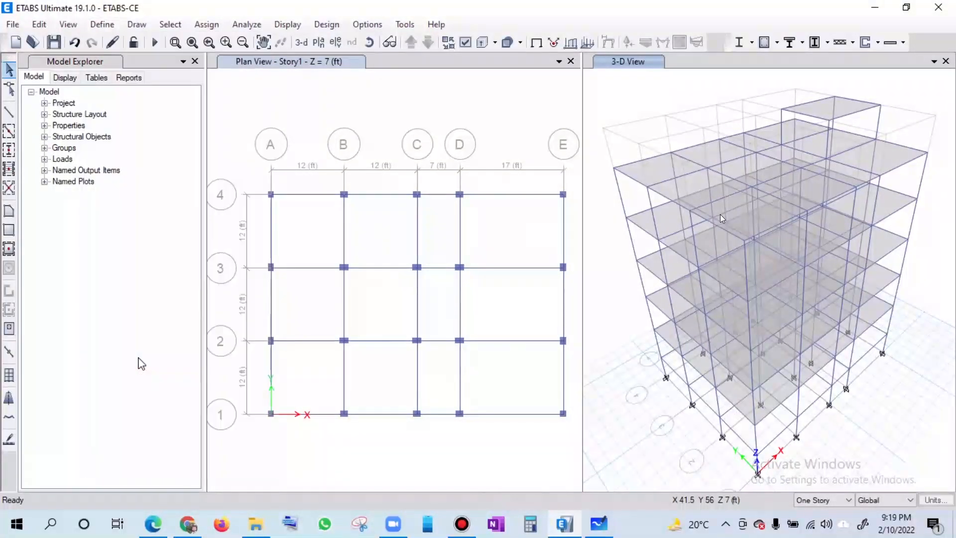
mouse_move(533, 212)
left_mouse_down()
mouse_move(543, 229)
mouse_move(534, 199)
left_mouse_up()
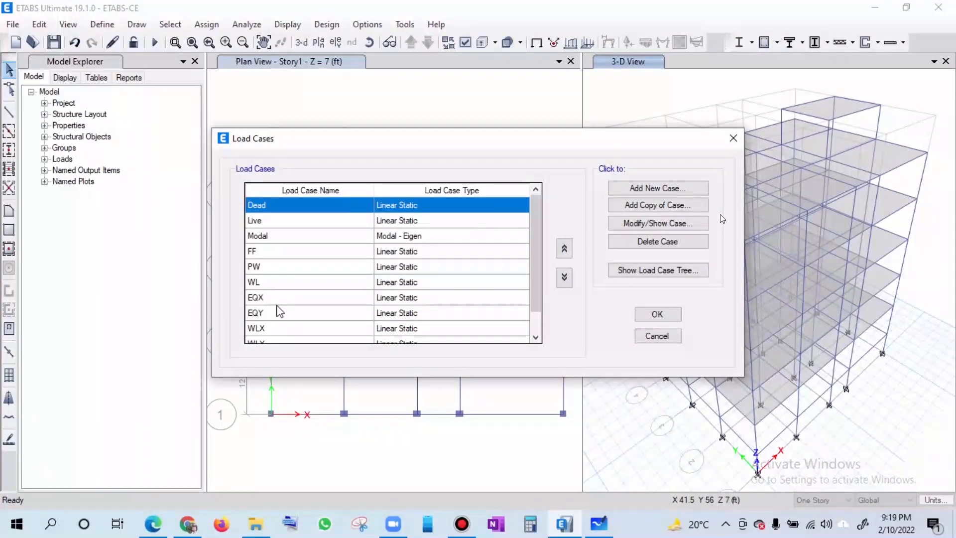
scroll(284, 311, "down", 1)
scroll(292, 310, "up", 1)
mouse_move(536, 219)
left_mouse_down()
mouse_move(536, 289)
mouse_move(538, 221)
left_mouse_up()
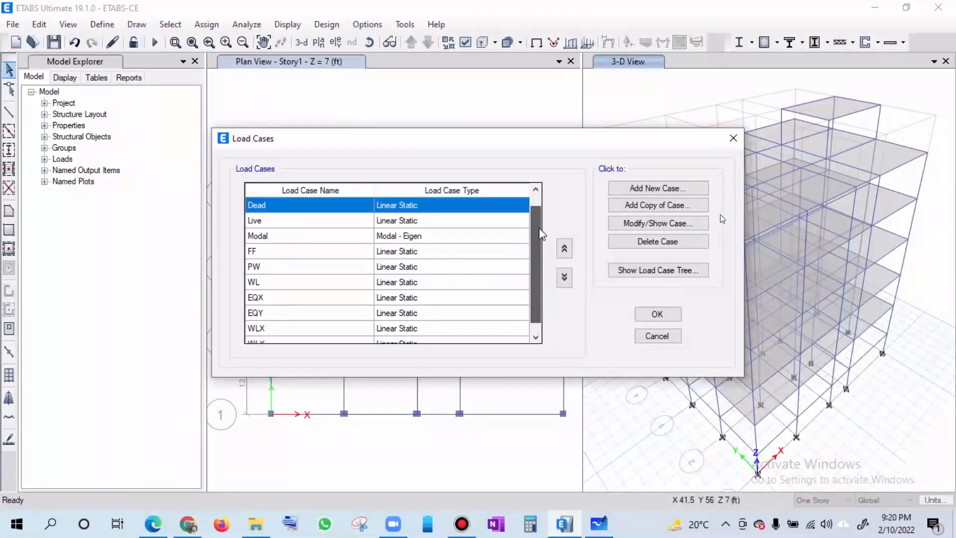
left_click(658, 314)
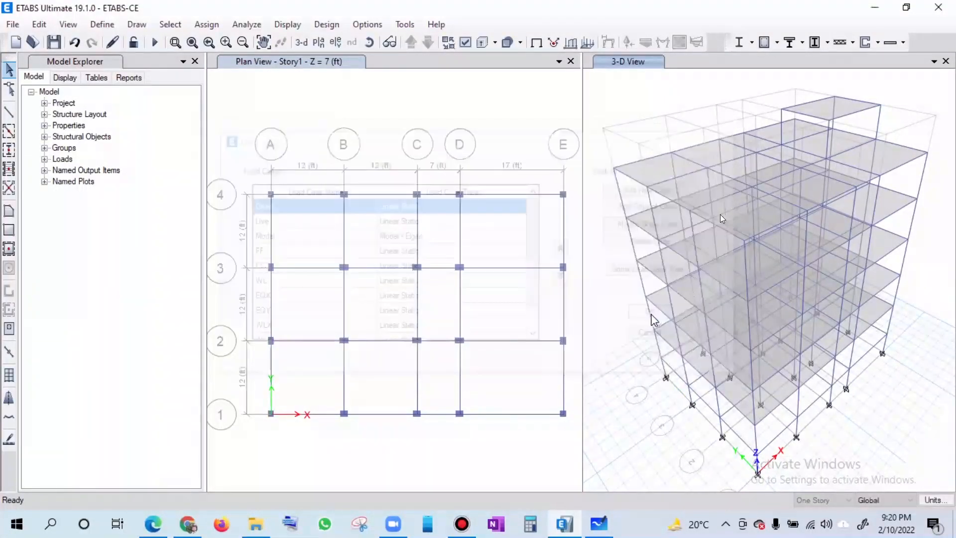
- Review the ASCE 7-05 seismic loading settings of the EQX load pattern and accept them
left_click(102, 24)
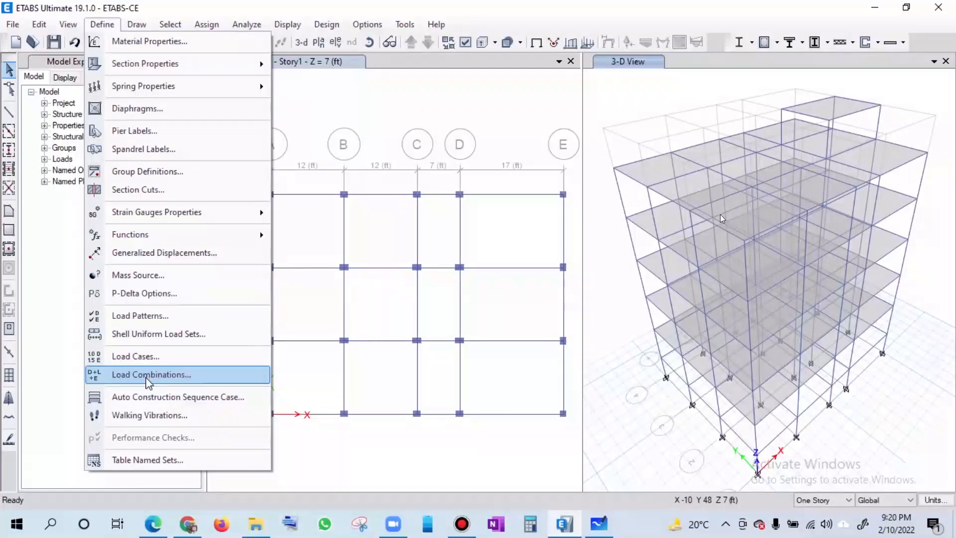
left_click(153, 315)
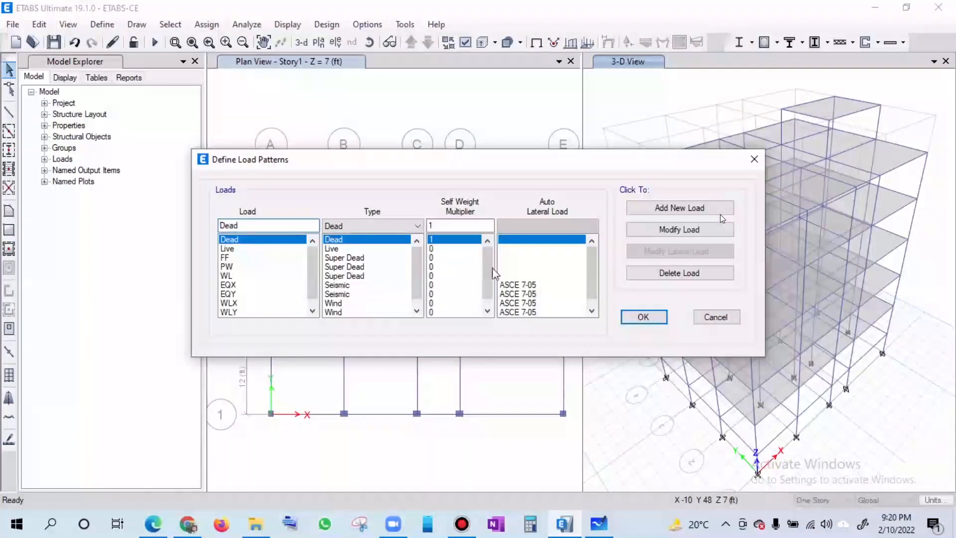
scroll(488, 279, "down", 1)
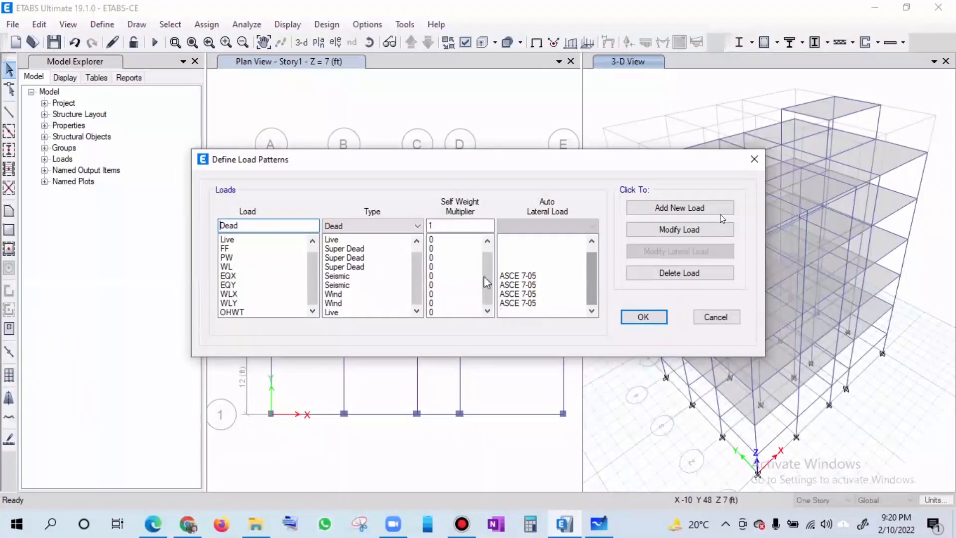
left_click(529, 277)
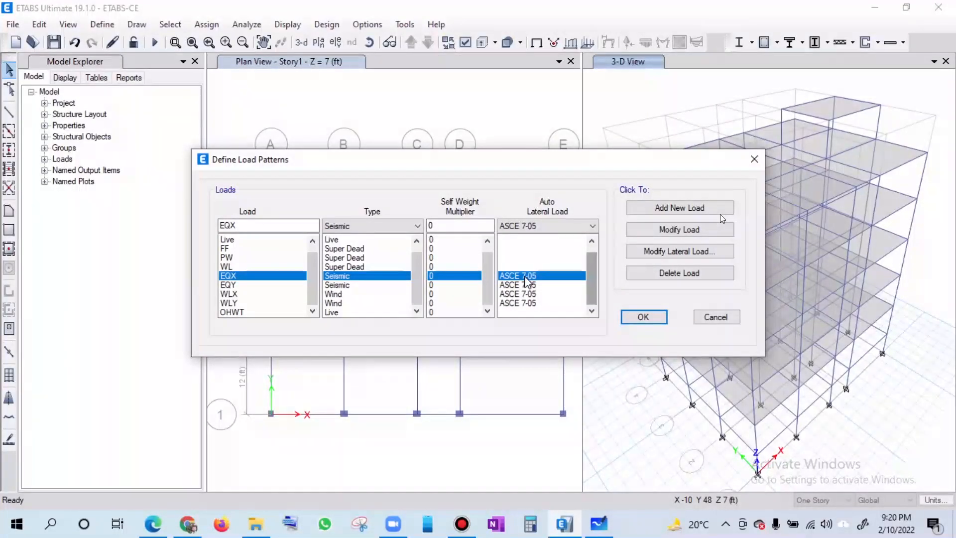
left_click(637, 254)
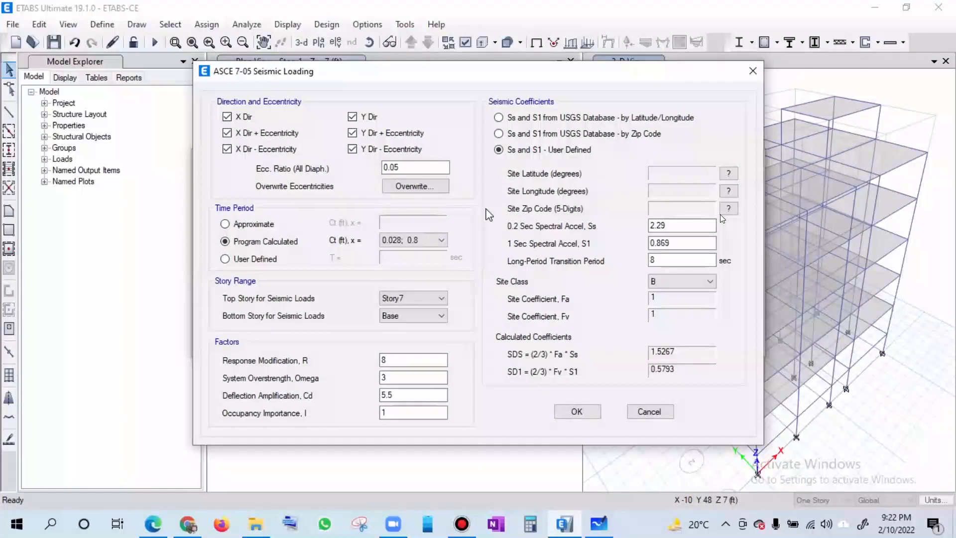
key("space")
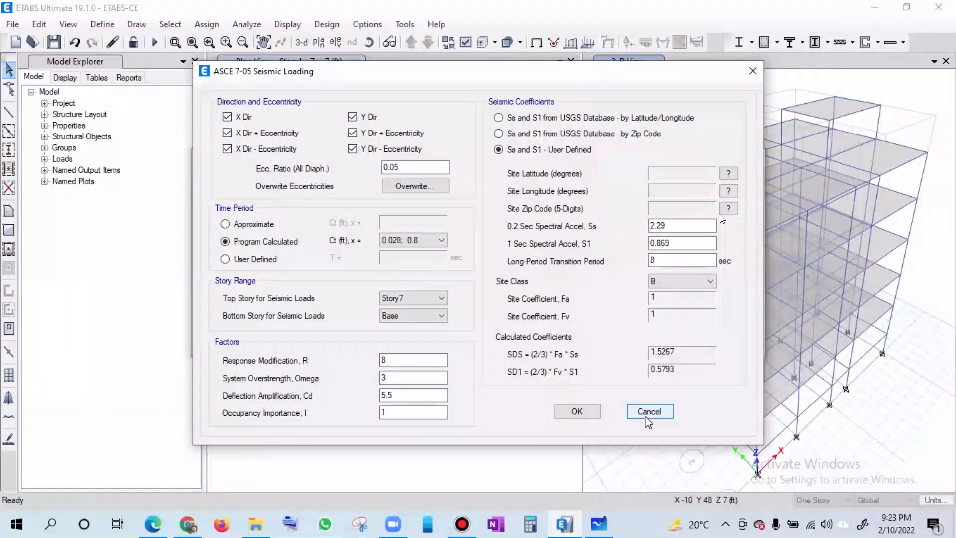
left_click(578, 411)
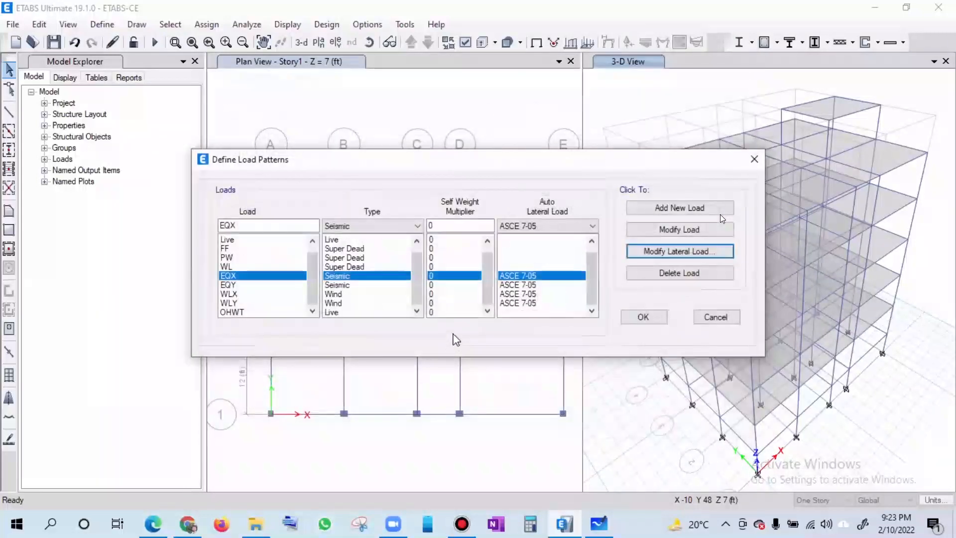
left_click(549, 230)
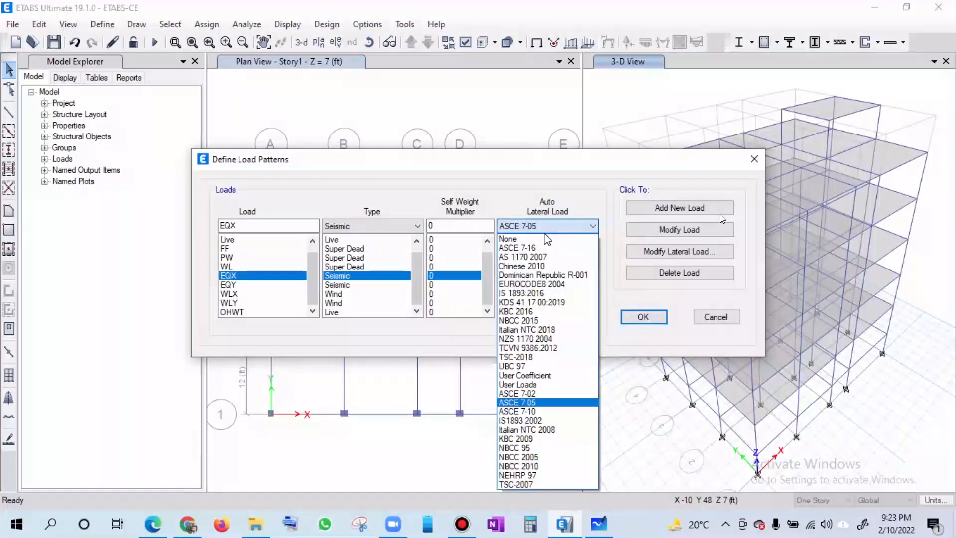
left_click(536, 376)
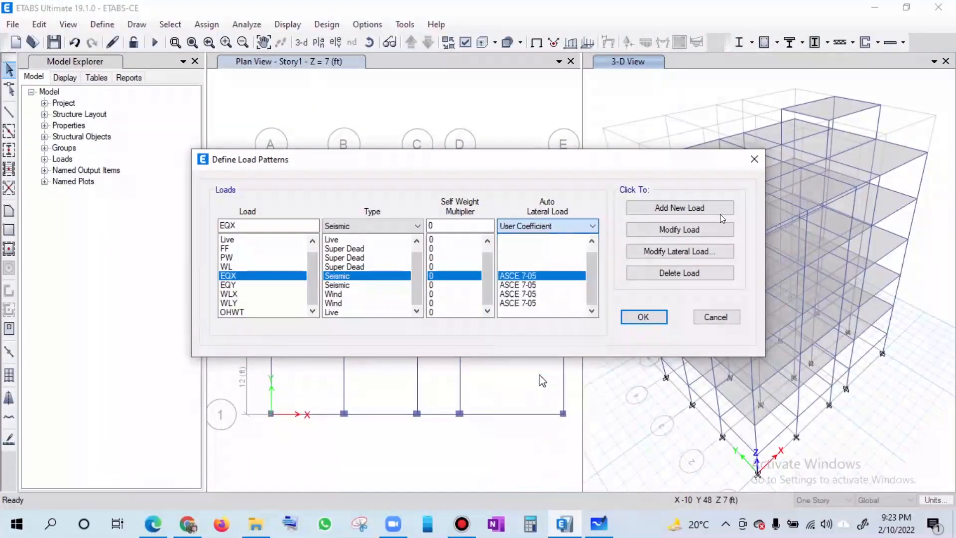
left_click(642, 253)
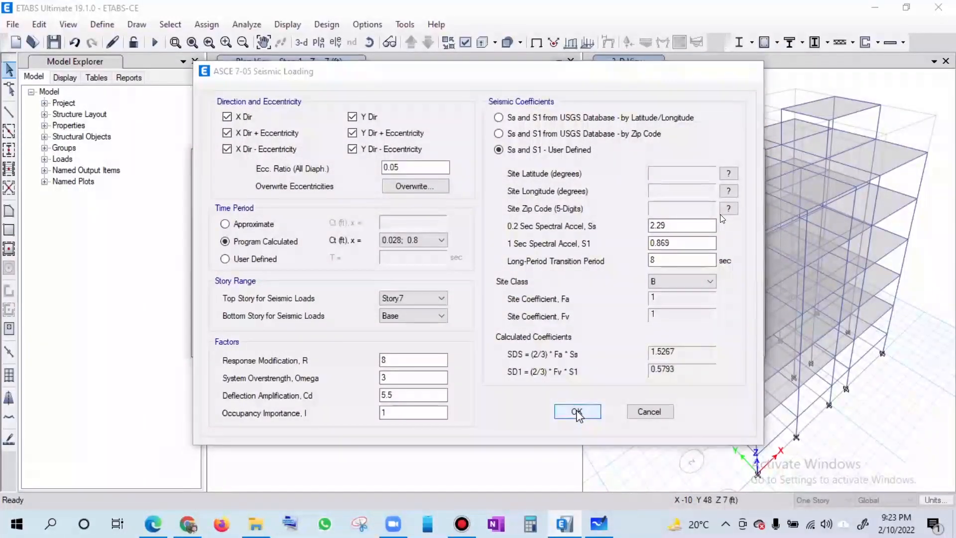
left_click(576, 412)
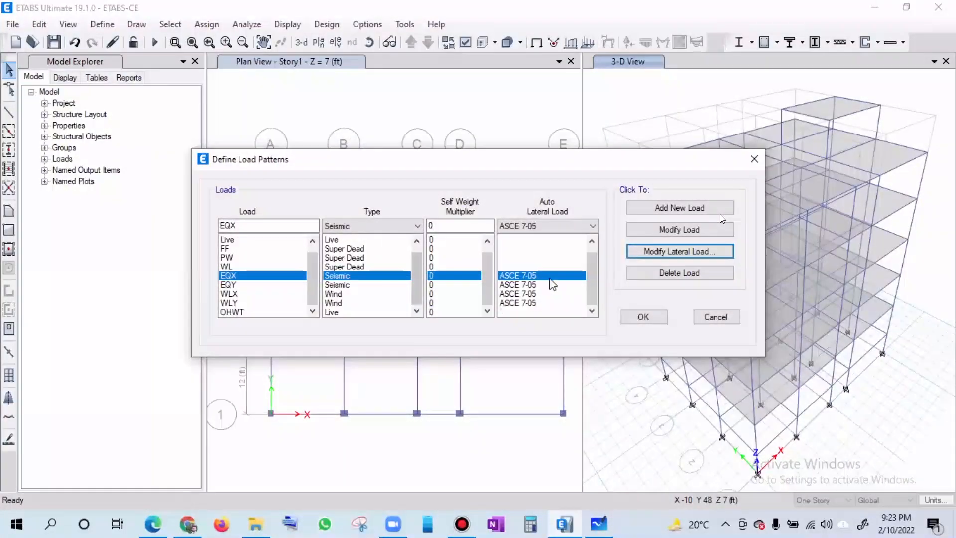
- Apply User Coefficient as the auto lateral load of EQX, then review and accept its user-defined seismic settings
left_click(550, 227)
left_click(523, 377)
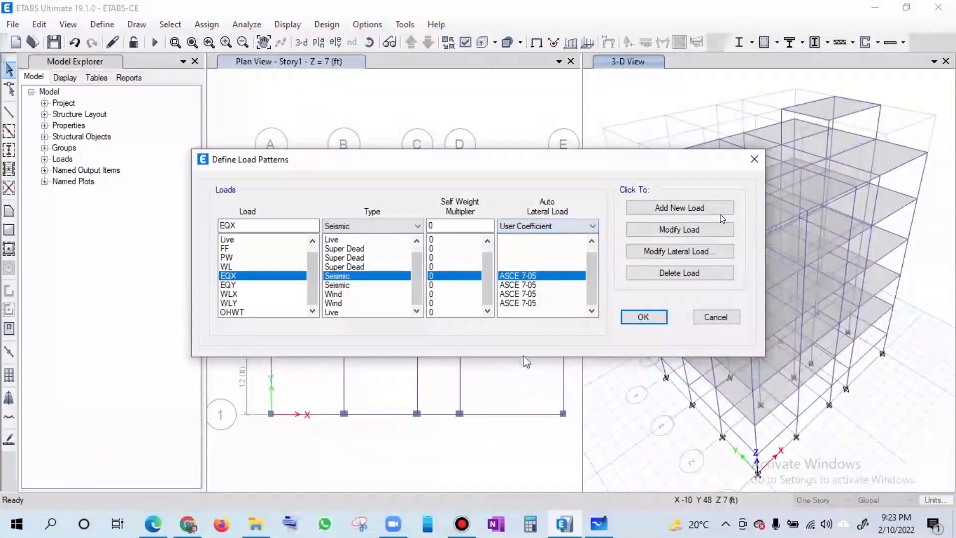
left_click(676, 230)
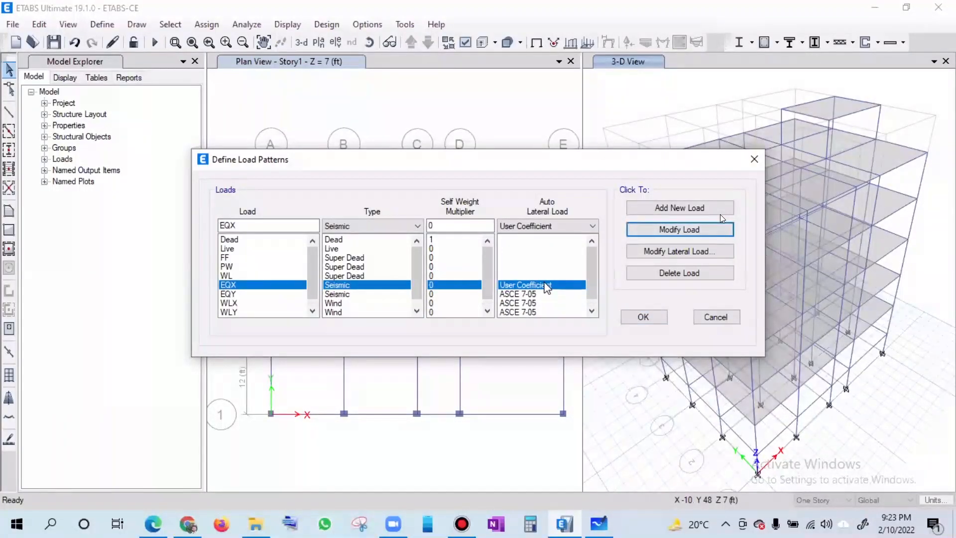
left_click(678, 252)
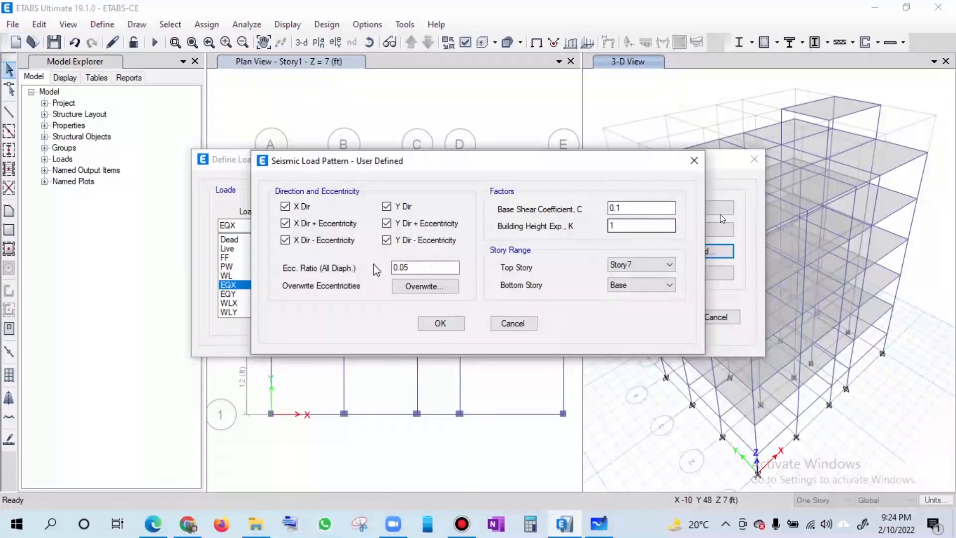
left_click(440, 325)
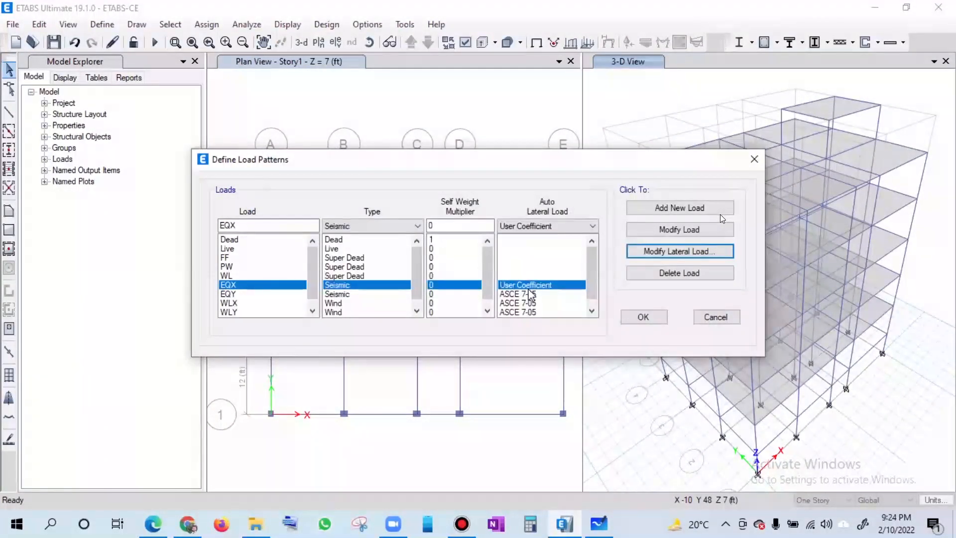
- Apply User Loads as the auto lateral load of EQX and open its user seismic loads on diaphragms
left_click(553, 227)
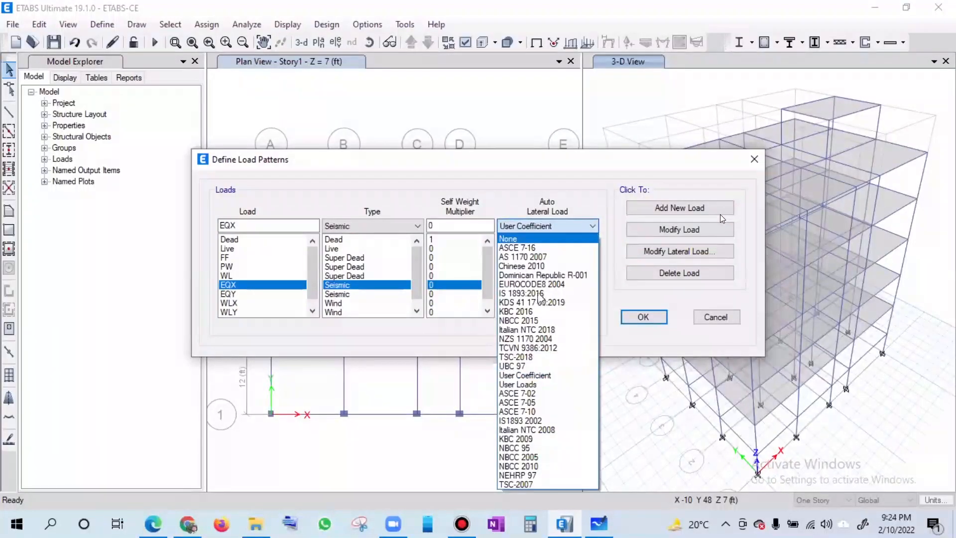
left_click(528, 384)
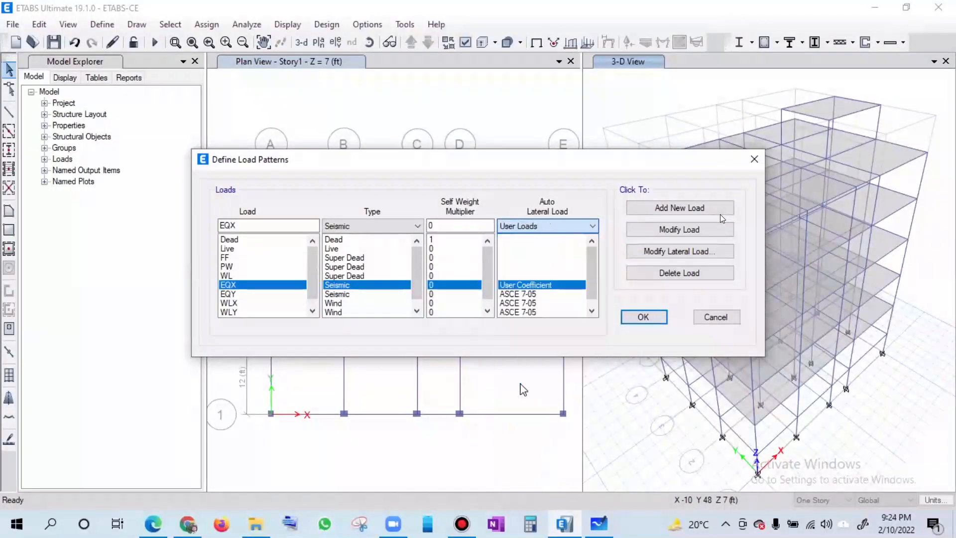
left_click(662, 231)
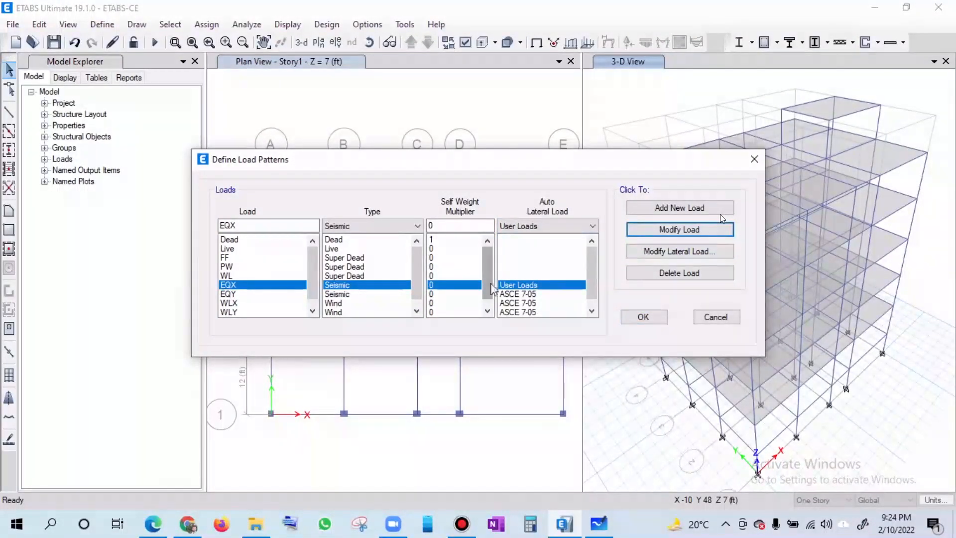
left_click(675, 252)
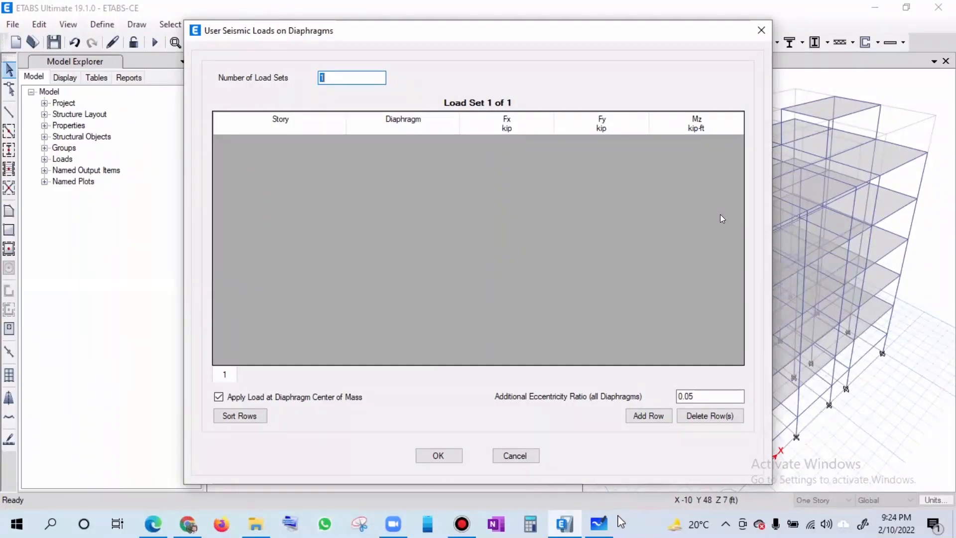
- Switch to Microsoft Whiteboard and sketch a tall red rectangle representing the building
left_click(602, 524)
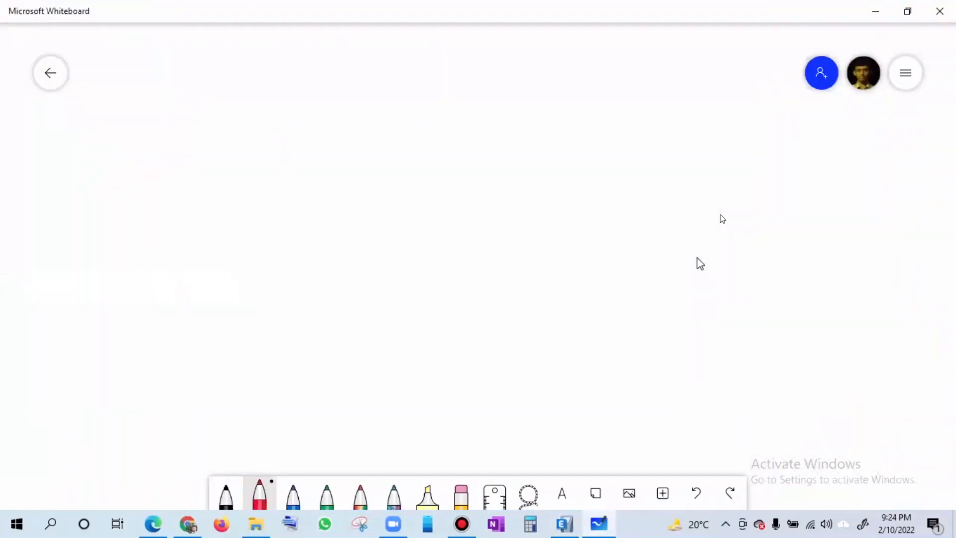
mouse_move(414, 120)
left_mouse_down()
mouse_move(413, 339)
mouse_move(453, 117)
mouse_move(504, 167)
mouse_move(501, 331)
left_mouse_up()
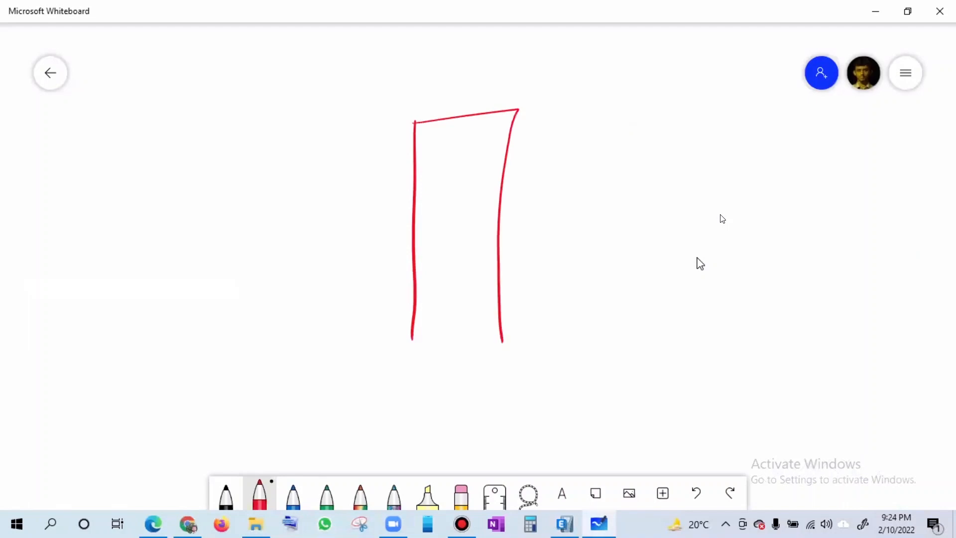
mouse_move(412, 338)
left_mouse_down()
mouse_move(409, 351)
mouse_move(503, 359)
mouse_move(502, 330)
left_mouse_up()
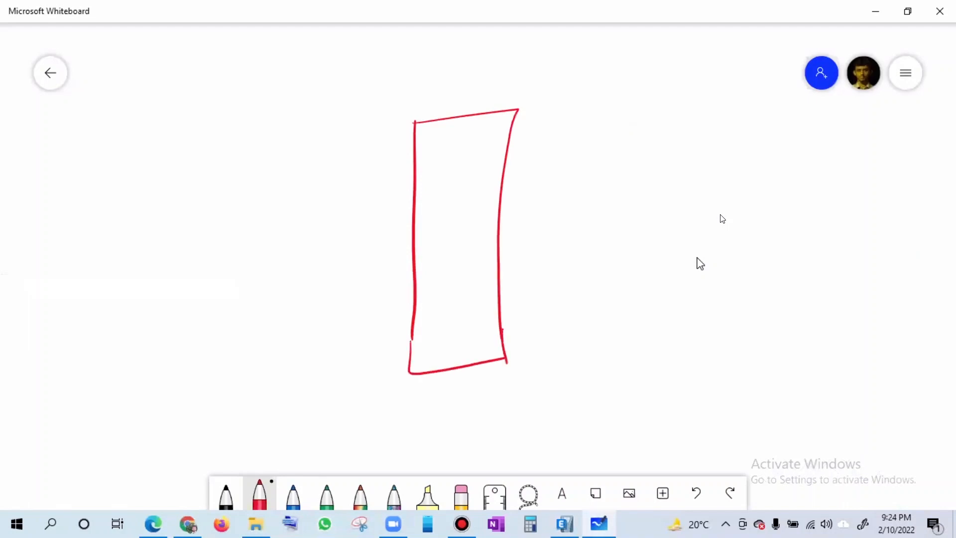
- Draw horizontal load arrows against the building sketch, lengthening toward the roof, and a ground line beneath it
left_click_drag(378, 380, 387, 378)
left_click_drag(362, 335, 413, 322)
left_click_drag(338, 292, 414, 274)
left_click_drag(325, 242, 395, 228)
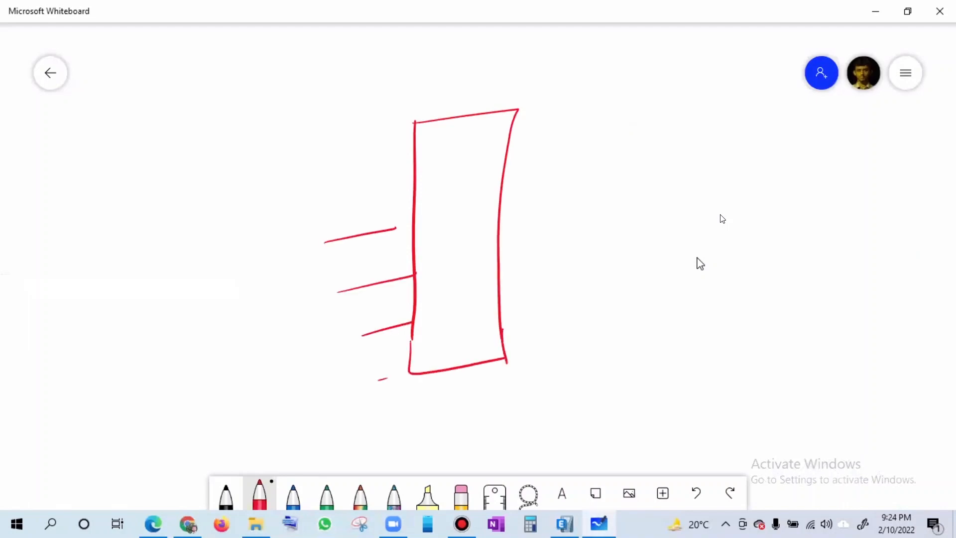
left_click_drag(291, 219, 397, 197)
left_click_drag(268, 167, 409, 143)
mouse_move(346, 127)
left_mouse_down()
mouse_move(393, 138)
mouse_move(384, 147)
left_mouse_up()
left_click(399, 186)
mouse_move(382, 195)
left_mouse_down()
mouse_move(411, 191)
mouse_move(405, 205)
left_mouse_up()
mouse_move(385, 222)
left_mouse_down()
mouse_move(408, 228)
mouse_move(396, 244)
left_mouse_up()
left_click_drag(404, 265, 418, 283)
left_click_drag(406, 318, 407, 333)
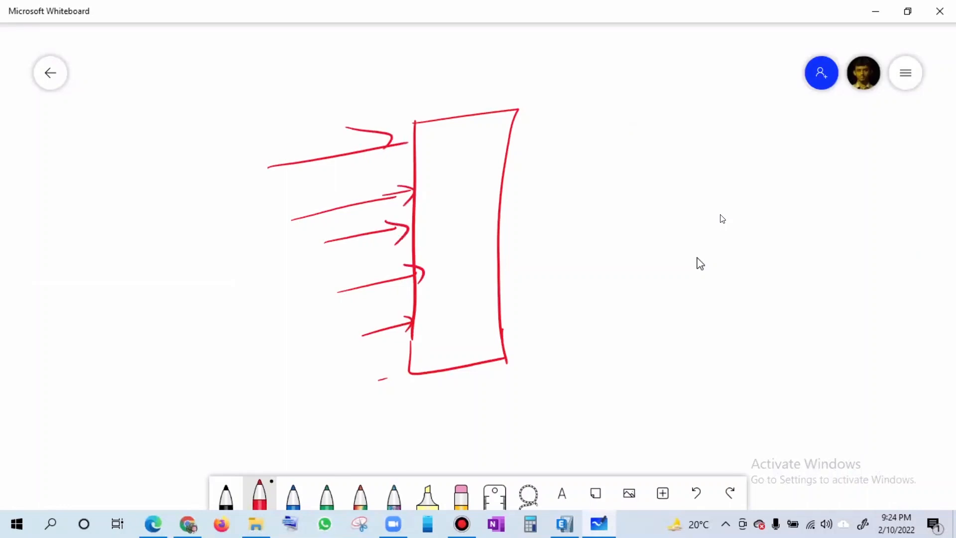
mouse_move(355, 386)
left_mouse_down()
mouse_move(556, 342)
mouse_move(535, 348)
left_mouse_up()
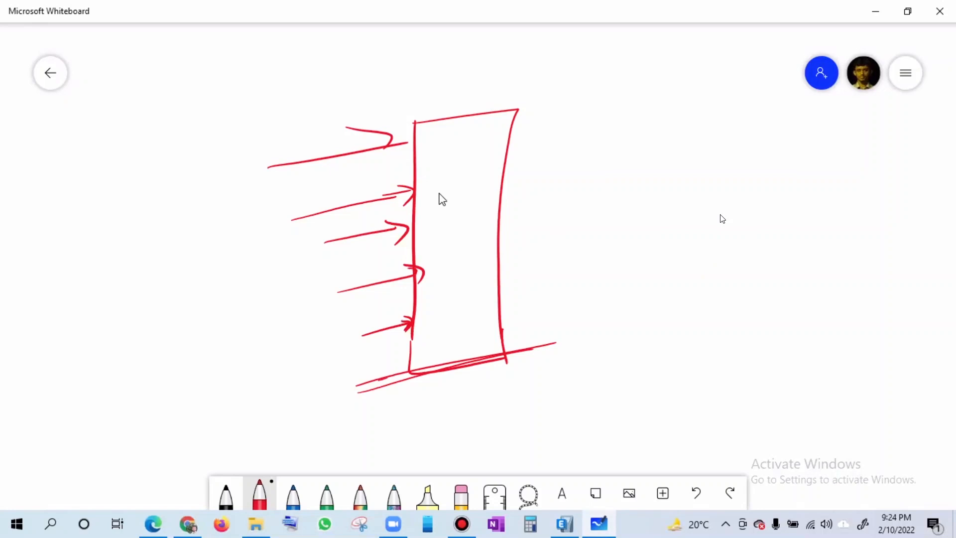
- Back in ETABS, cancel the diaphragm loads, restore ASCE 7-05 as EQX's auto lateral load, and save the model
left_click(574, 528)
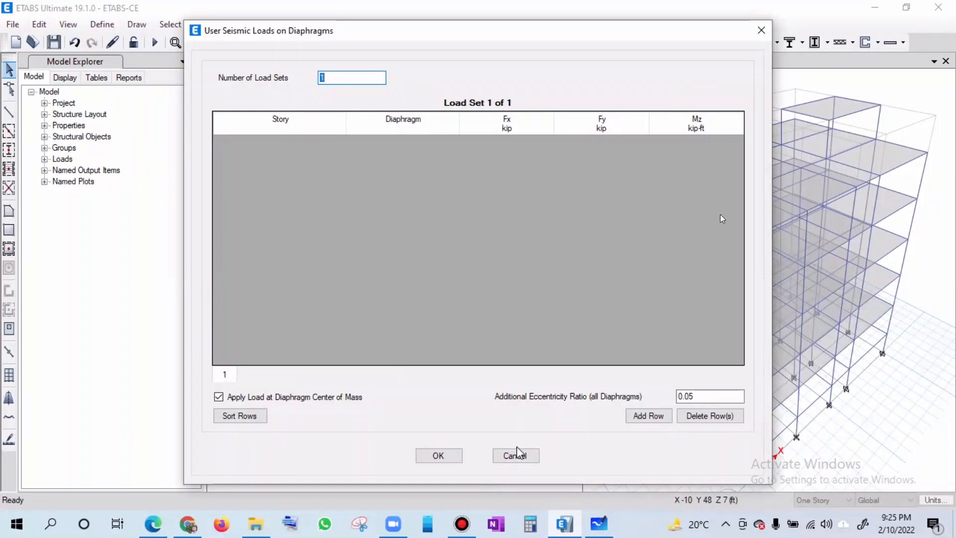
left_click(525, 462)
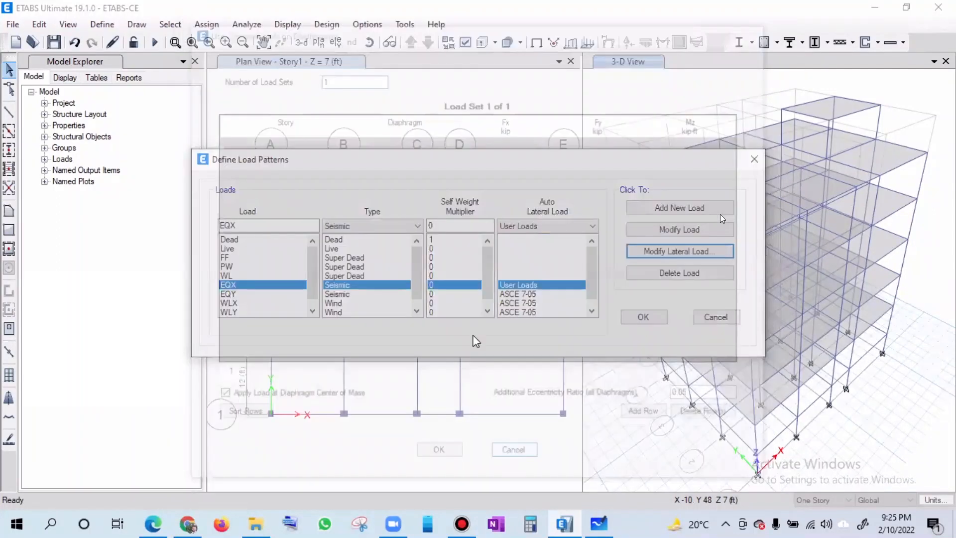
left_click(565, 227)
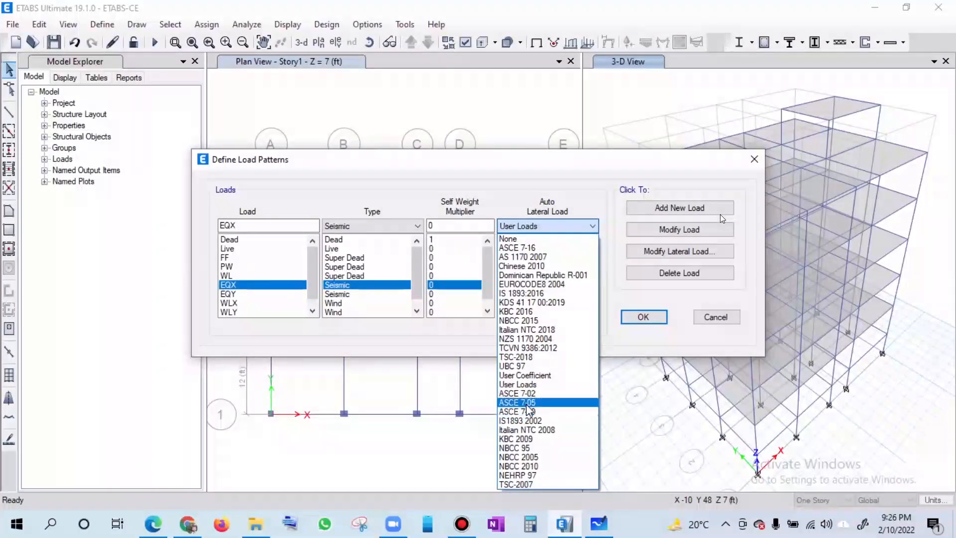
left_click(517, 402)
left_click(661, 237)
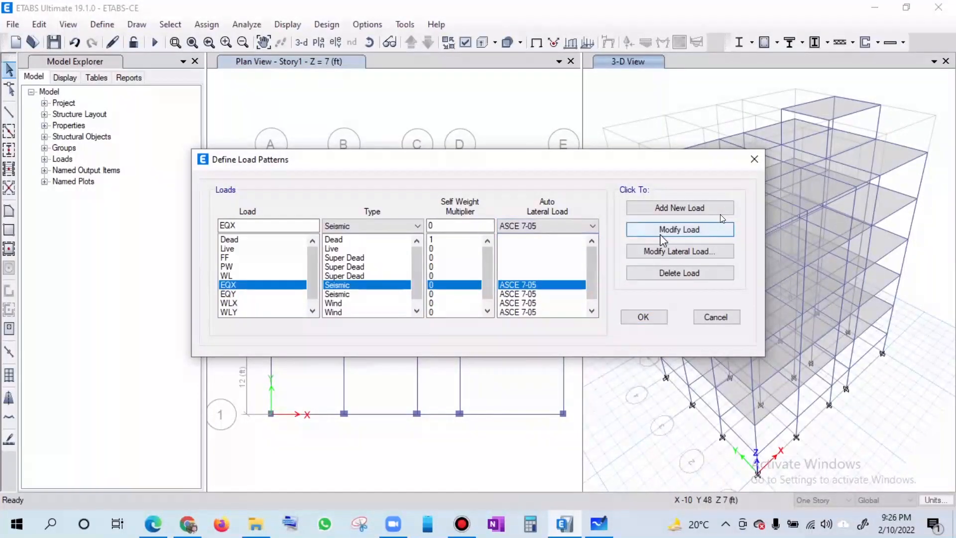
left_click(645, 318)
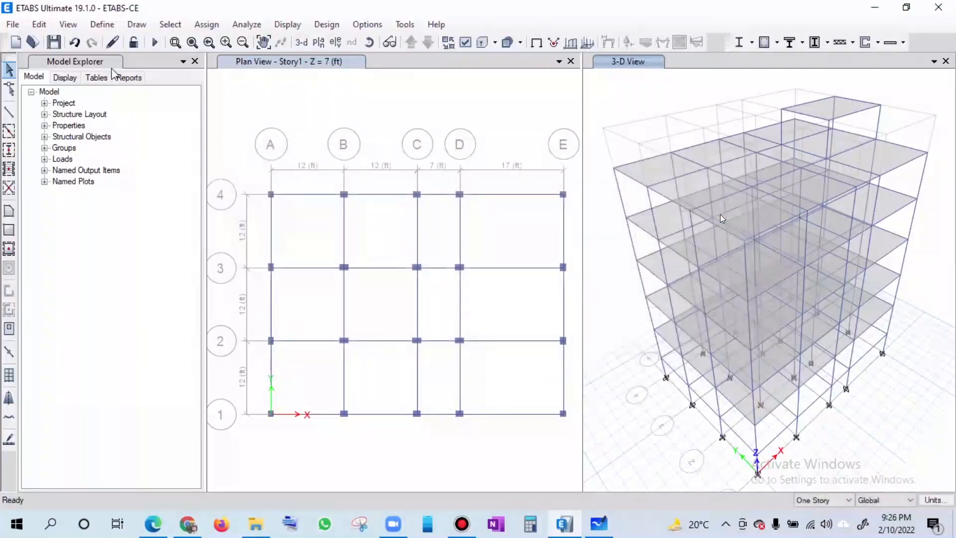
left_click(54, 43)
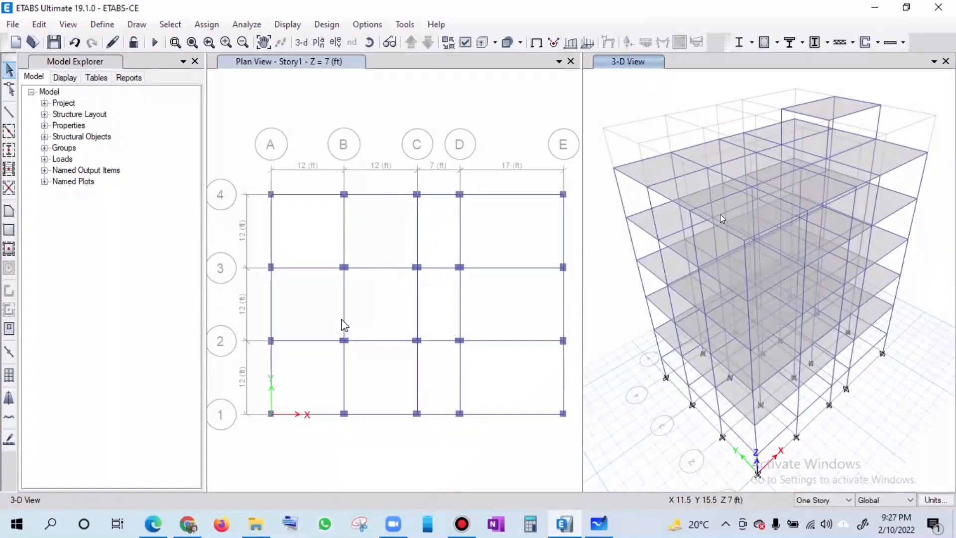
- Switch to Chrome and open the civil engineering resource website in a new tab
left_click(197, 531)
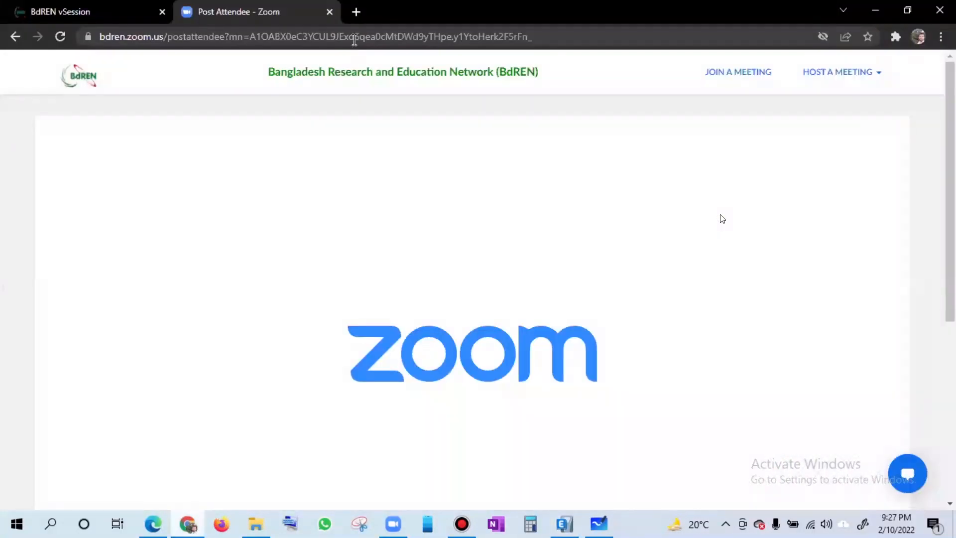
key("ctrl+t")
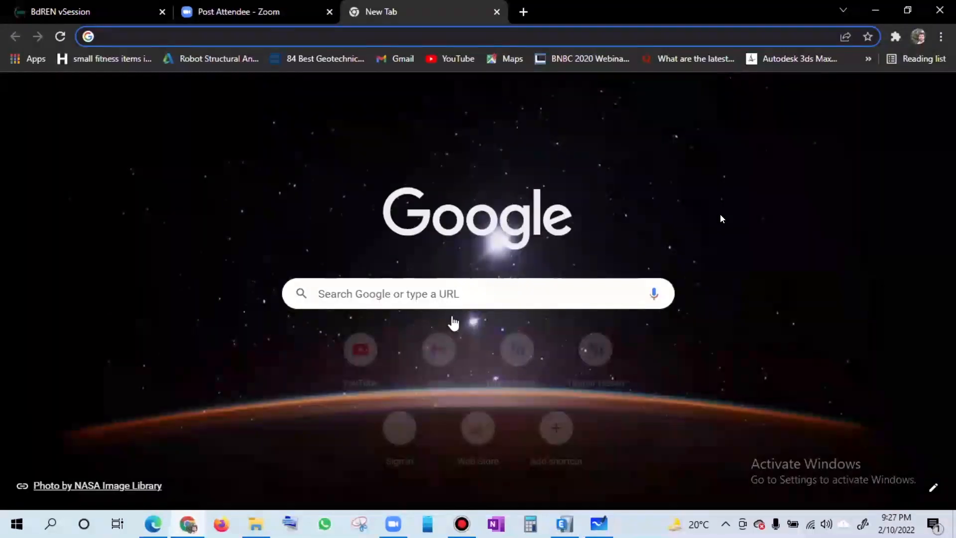
type("titumirhasan.com")
key("Return")
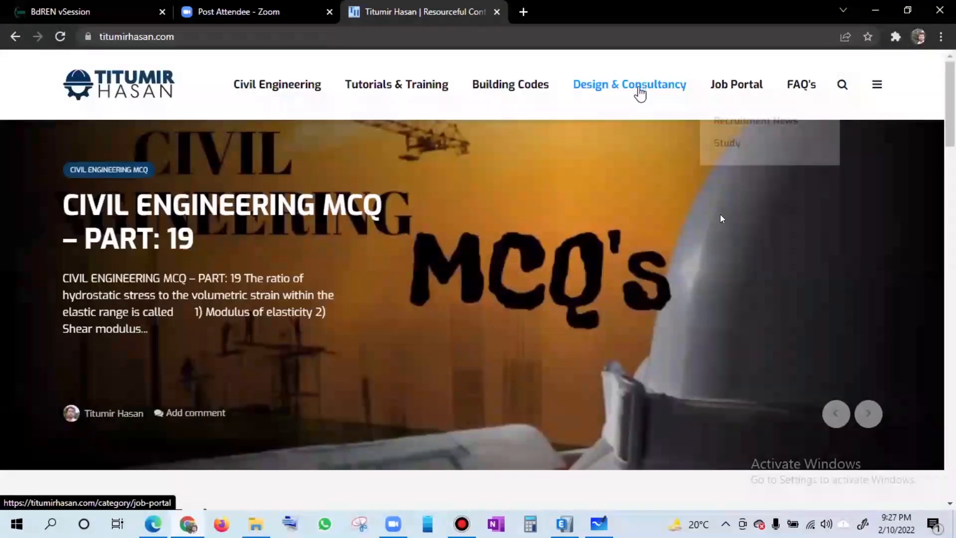
- Open the site's Building Codes section for BNBC 2020 and go to Part VI, Ch.2: Loads on Buildings and Structures
left_click(640, 89)
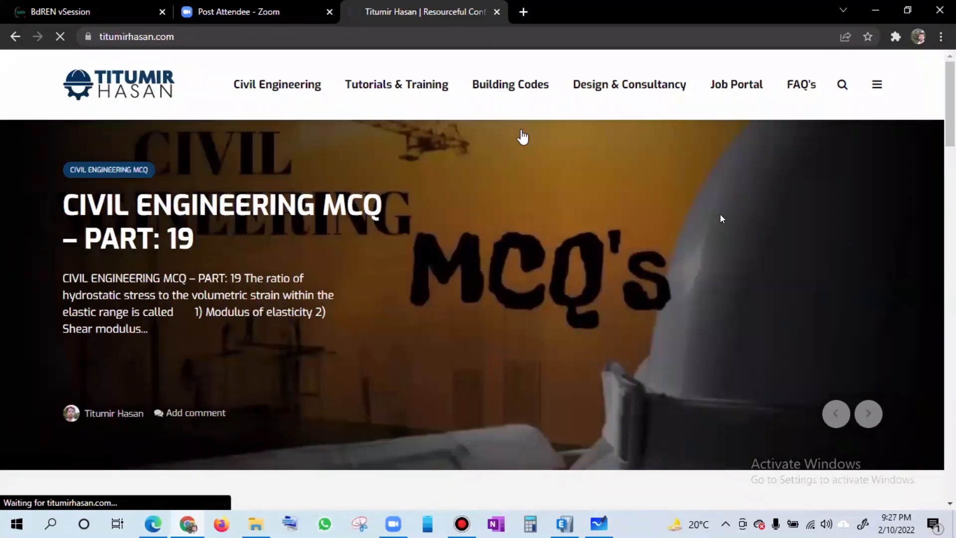
mouse_move(510, 84)
left_click(522, 132)
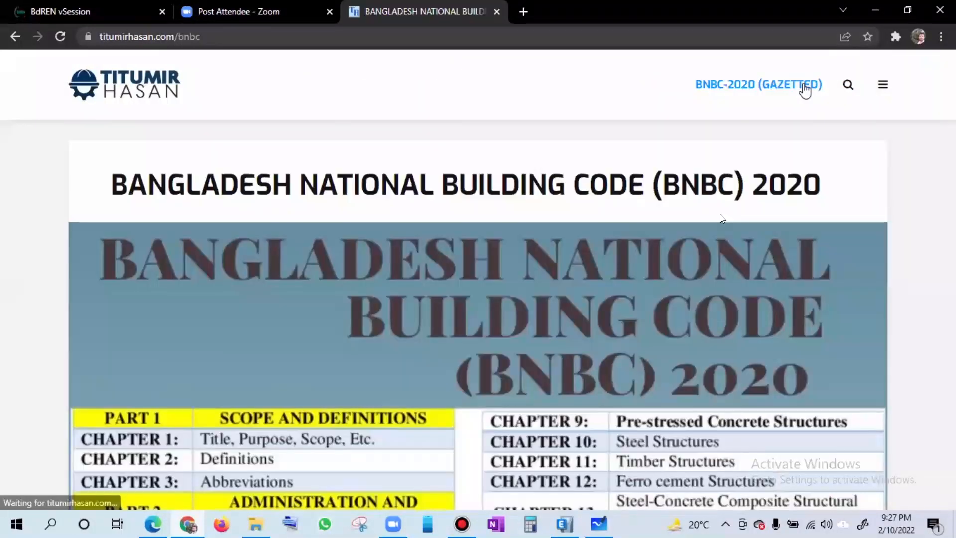
mouse_move(729, 232)
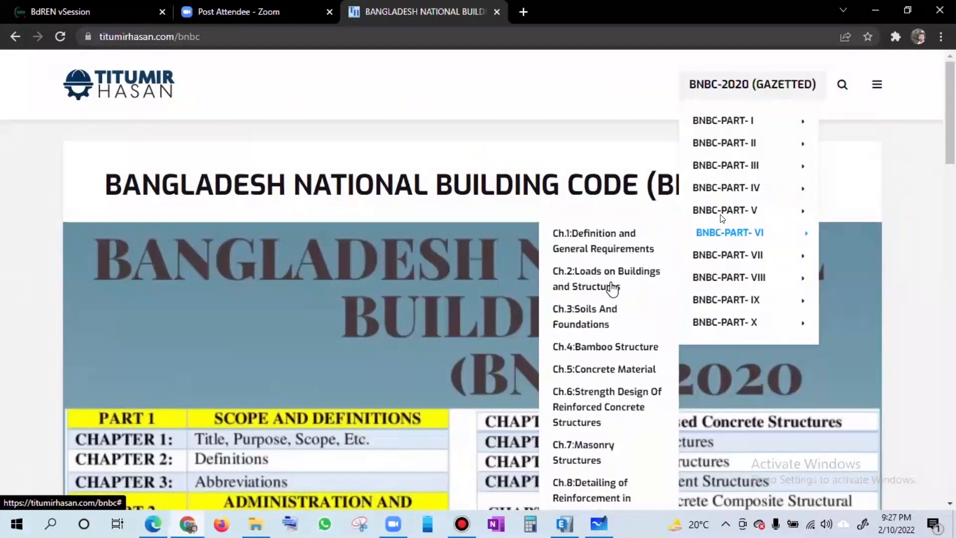
left_click(553, 279)
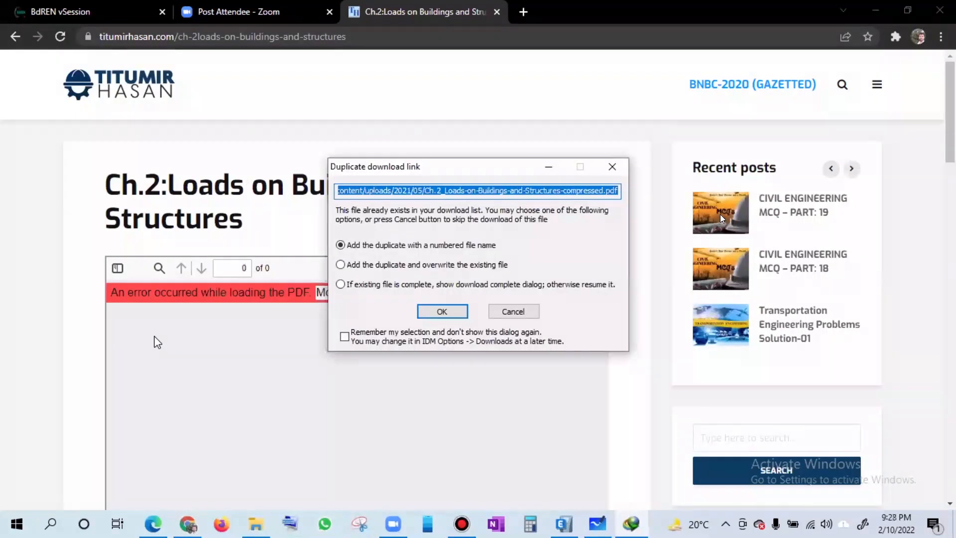
- Download the Chapter 2 PDF as a duplicate with a numbered file name and open the downloaded file
left_click(436, 311)
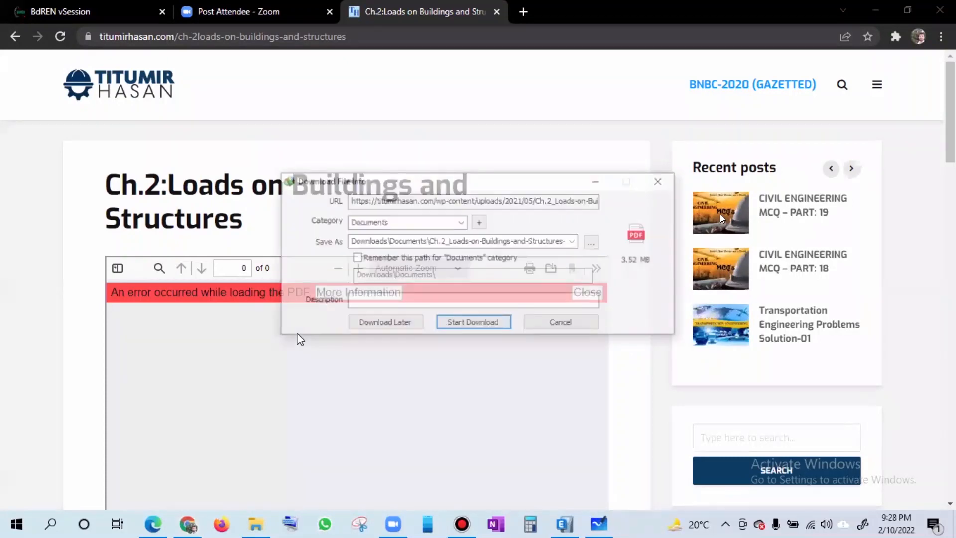
left_click(471, 325)
left_click(361, 304)
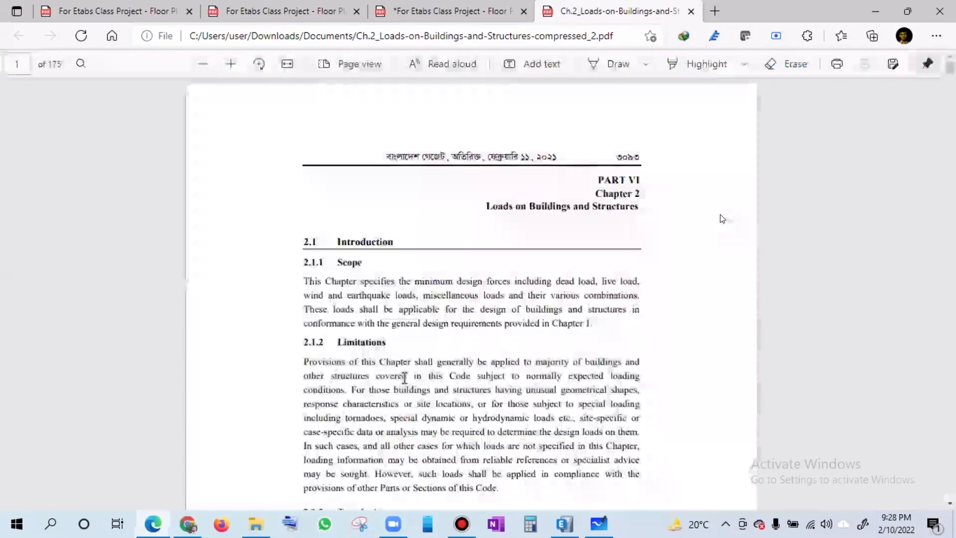
- Examine the BNBC chapter's definitions, the minimum live loads in Table 6.2.3 and the provision for partition walls
scroll(405, 376, "down", 6)
scroll(404, 369, "down", 6)
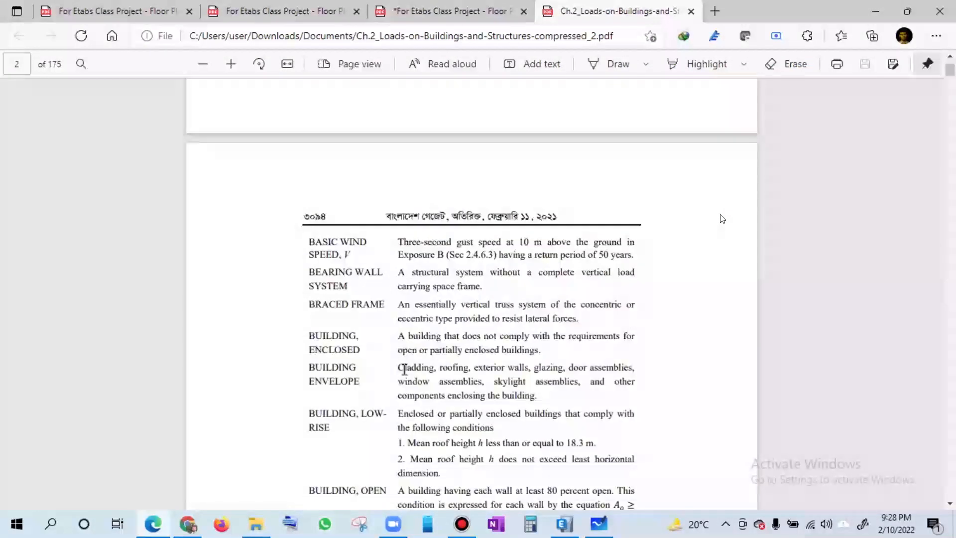
scroll(403, 366, "down", 5)
scroll(403, 367, "down", 2)
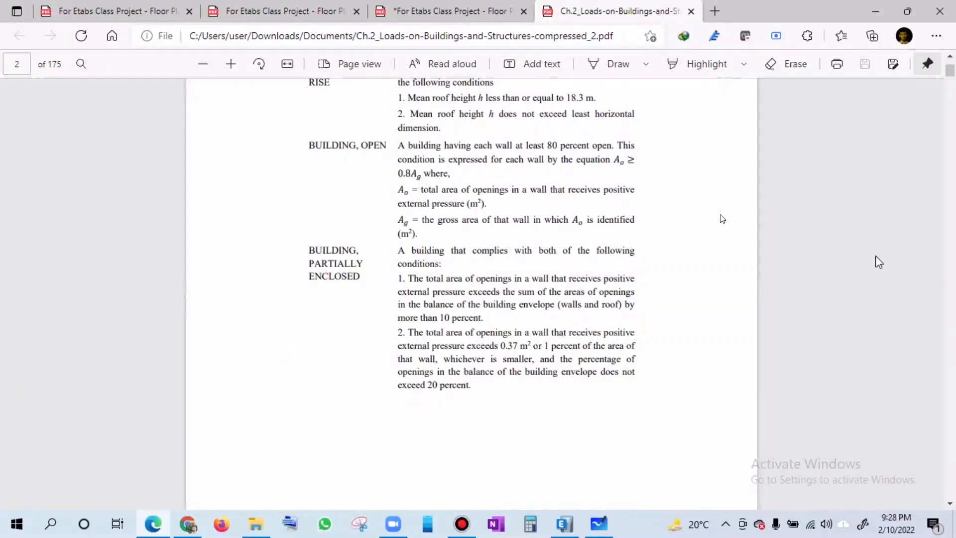
left_click_drag(951, 75, 953, 124)
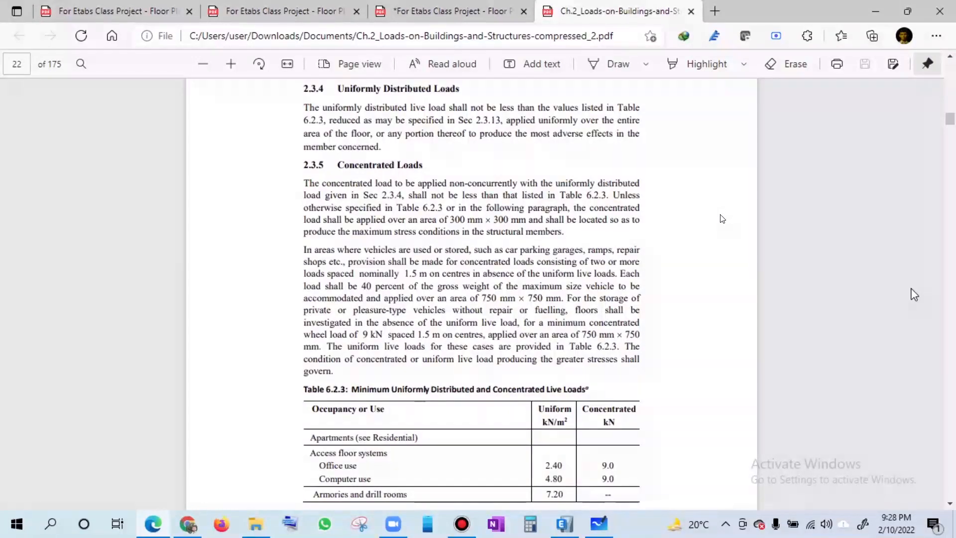
scroll(914, 294, "down", 5)
scroll(912, 291, "down", 4)
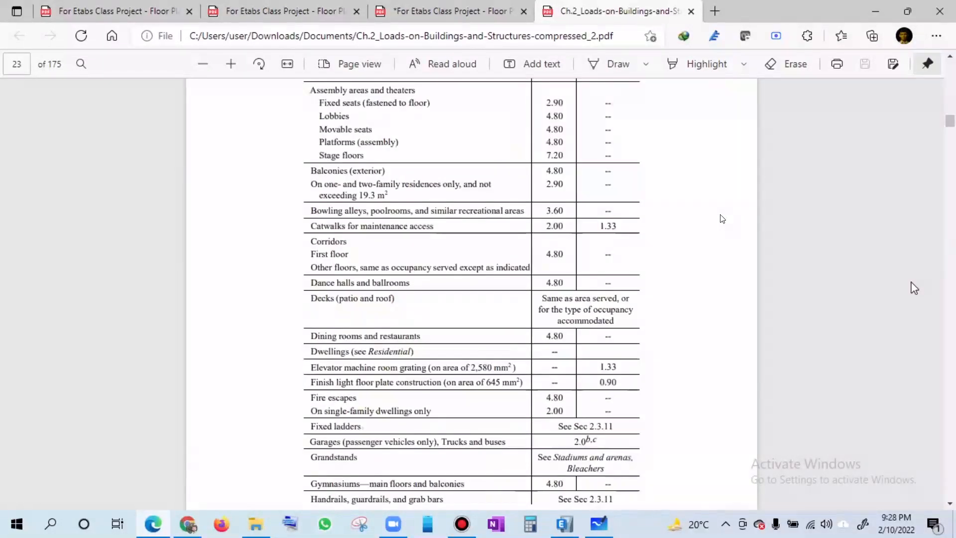
scroll(723, 219, "down", 5)
scroll(930, 237, "down", 5)
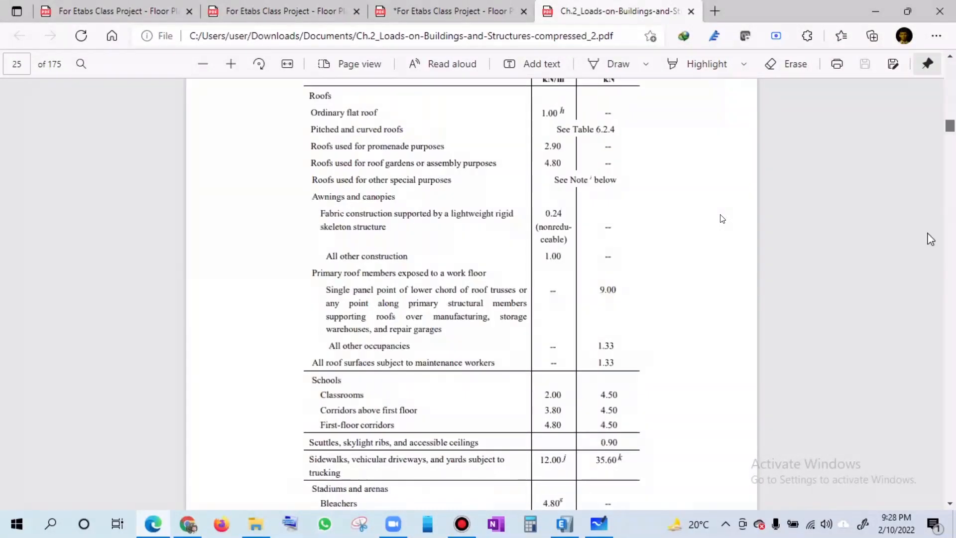
scroll(929, 237, "down", 5)
scroll(722, 219, "down", 5)
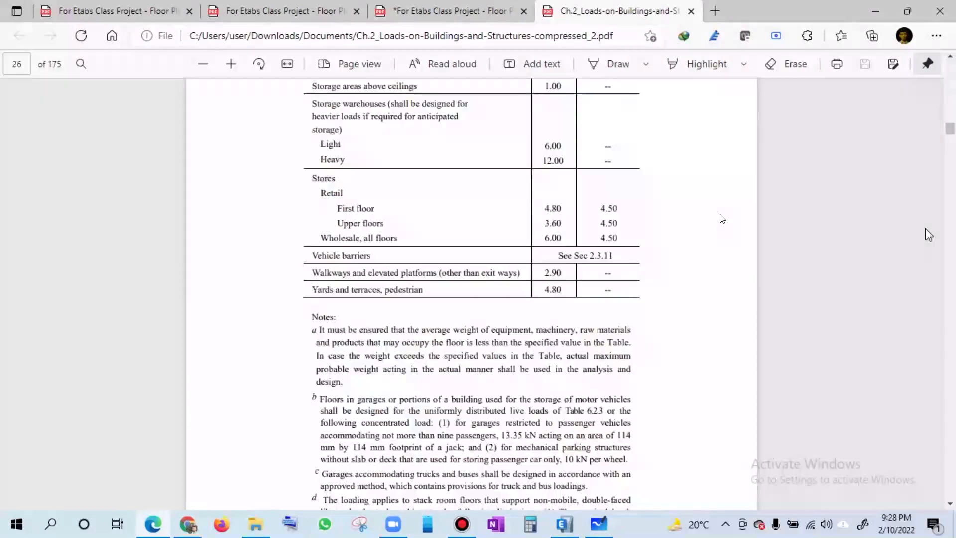
scroll(722, 219, "down", 5)
scroll(722, 219, "down", 10)
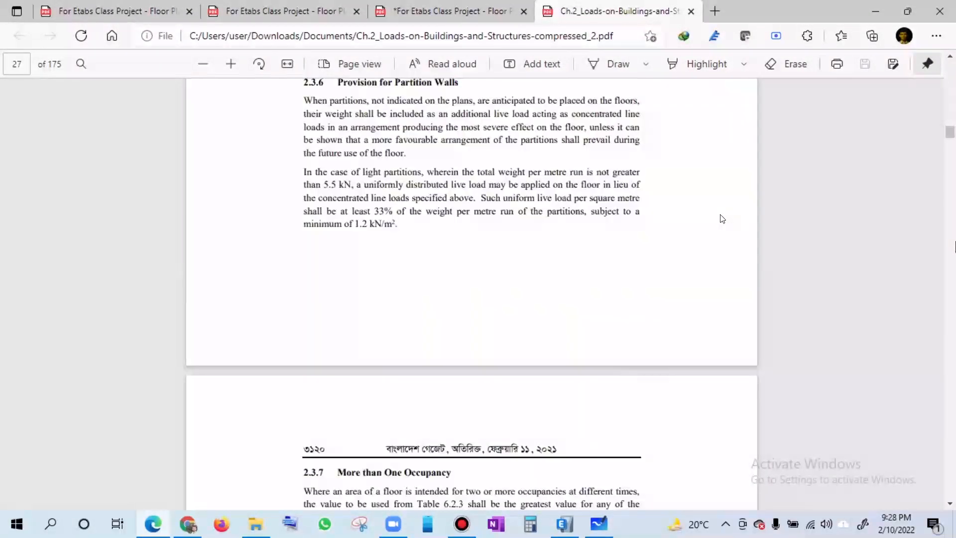
scroll(722, 219, "down", 1)
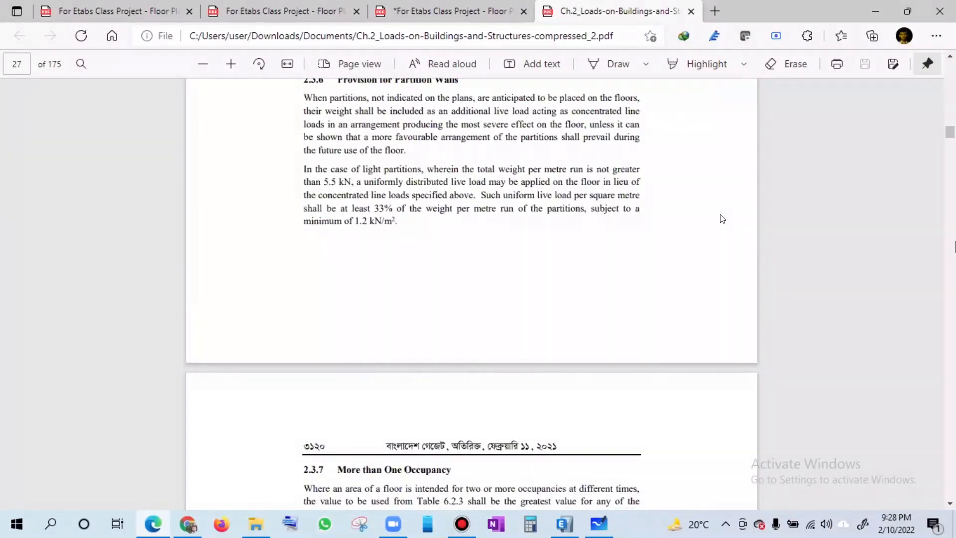
- Look through the wind load provisions of section 2.4, including exposure categories, velocity pressure and the pressure coefficient figures
scroll(723, 219, "down", 20)
scroll(723, 219, "down", 20)
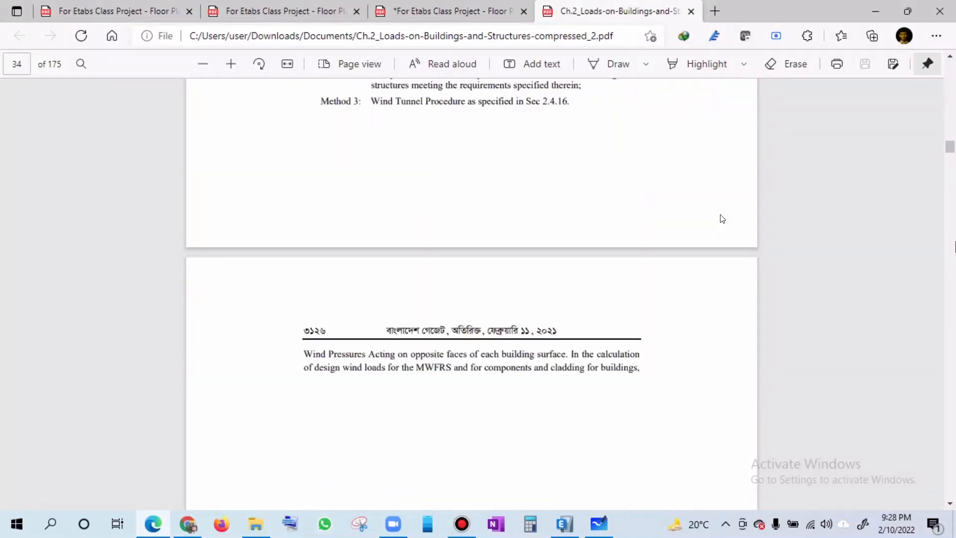
scroll(722, 219, "down", 20)
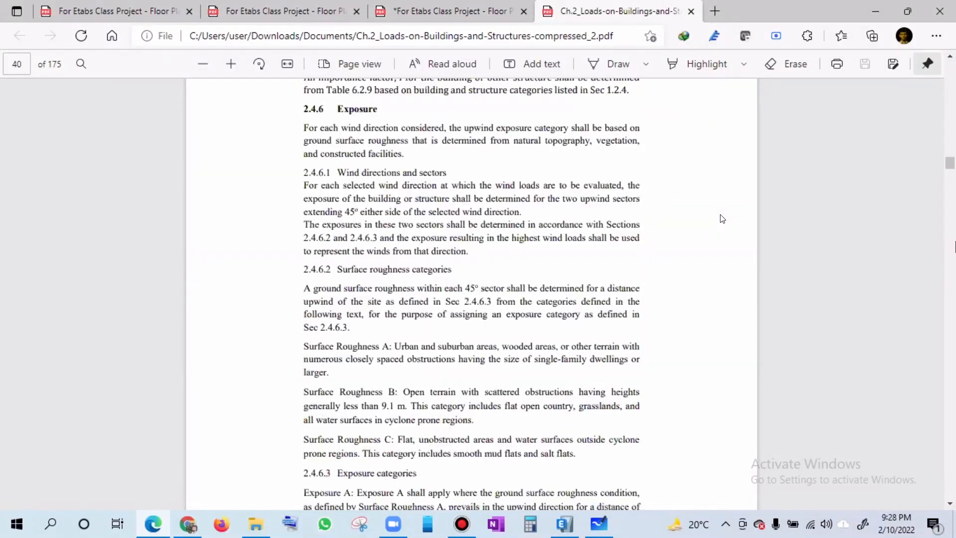
scroll(928, 274, "down", 20)
scroll(928, 277, "down", 8)
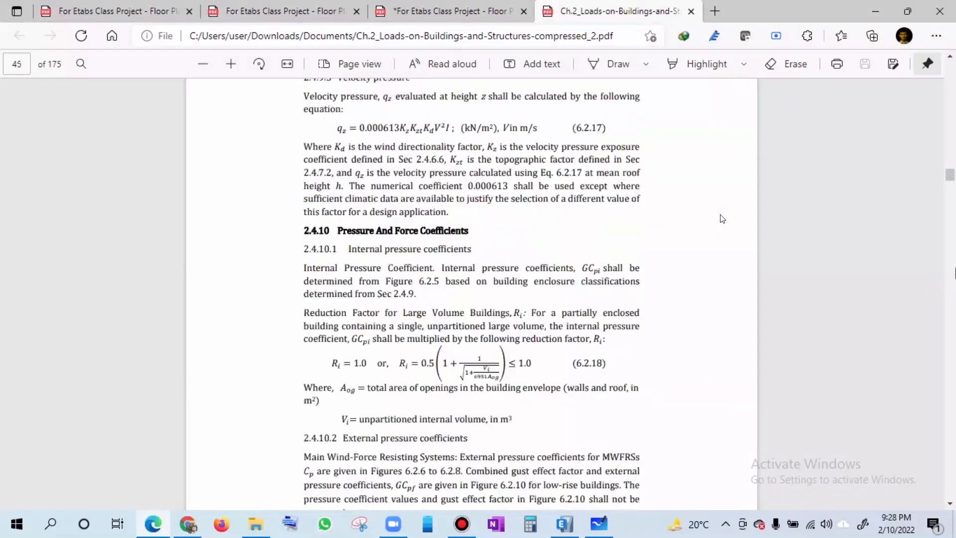
scroll(722, 219, "down", 4)
scroll(722, 219, "down", 20)
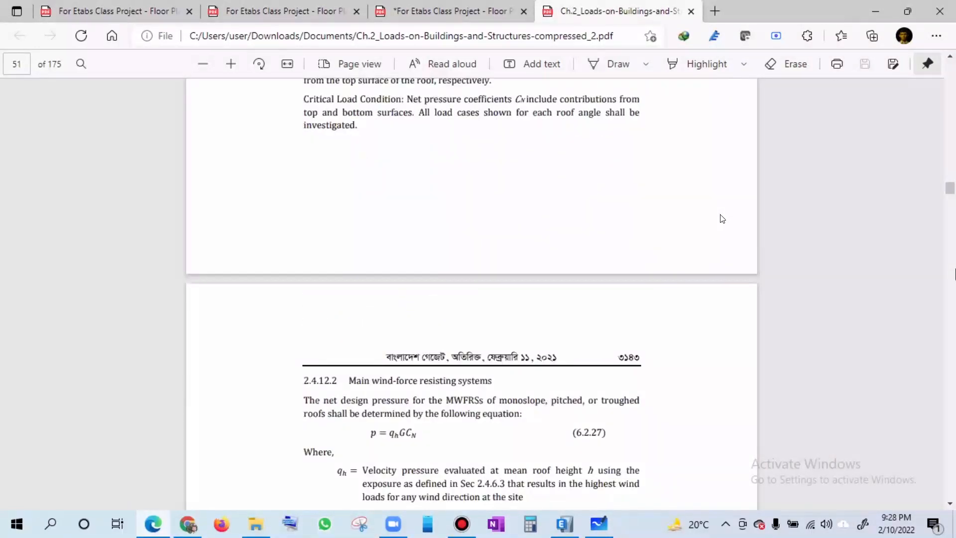
scroll(722, 219, "down", 20)
scroll(722, 219, "down", 20)
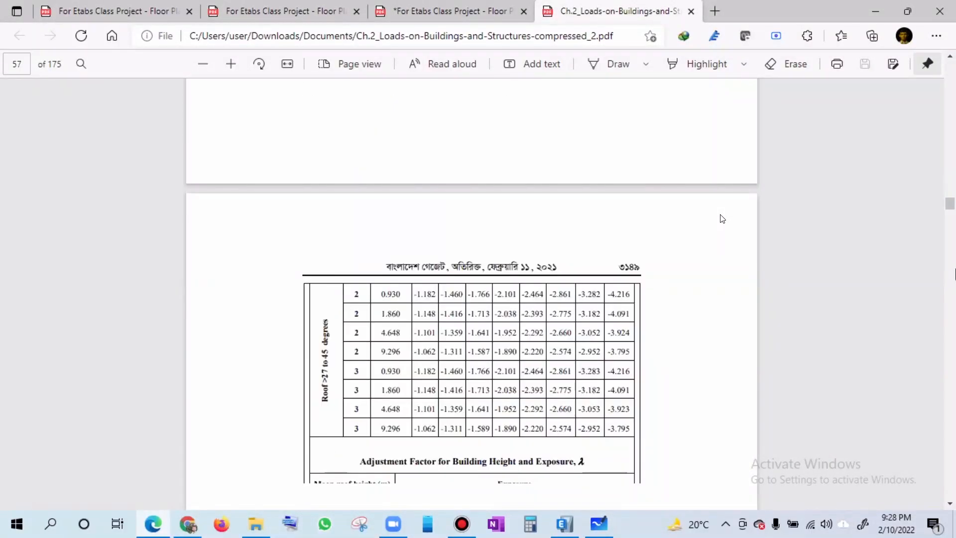
scroll(722, 219, "down", 20)
scroll(723, 219, "down", 20)
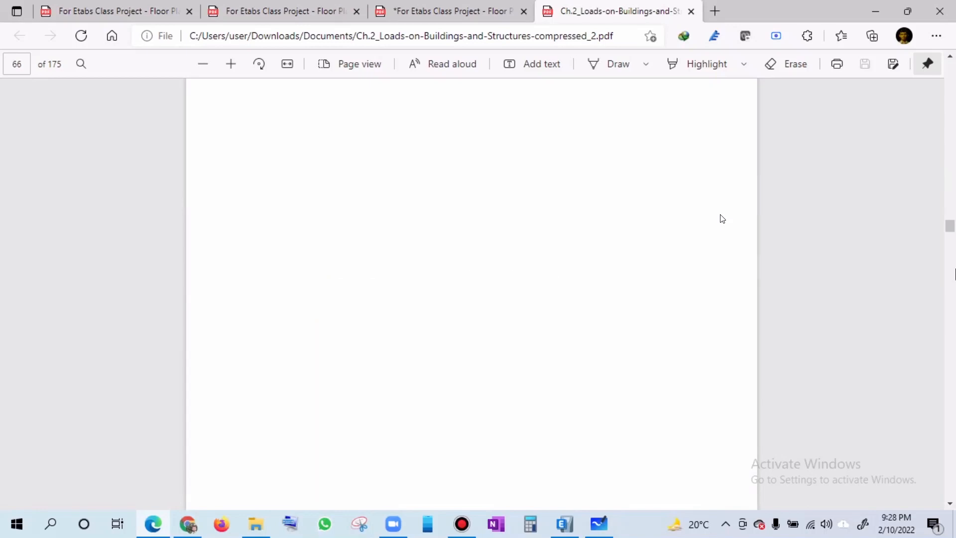
scroll(723, 219, "down", 20)
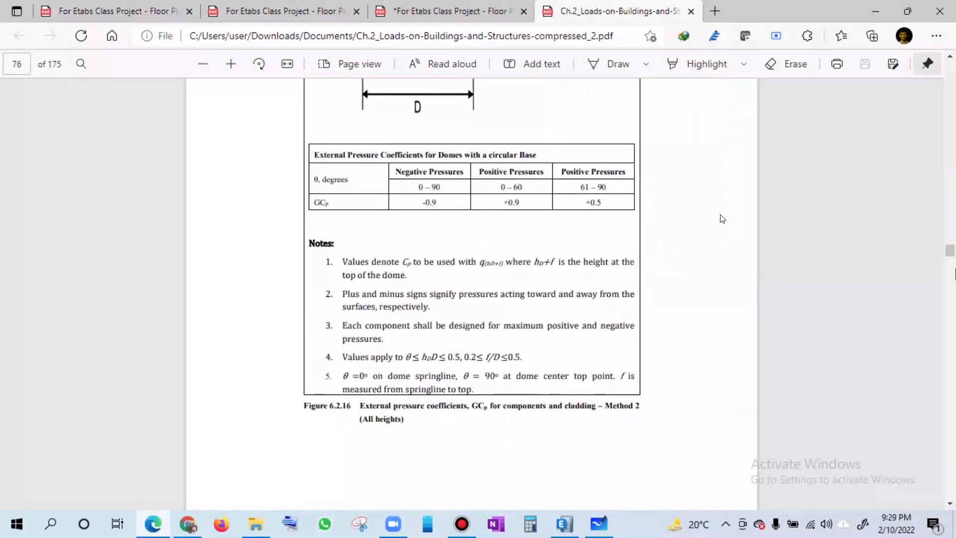
scroll(722, 219, "down", 20)
scroll(723, 219, "down", 6)
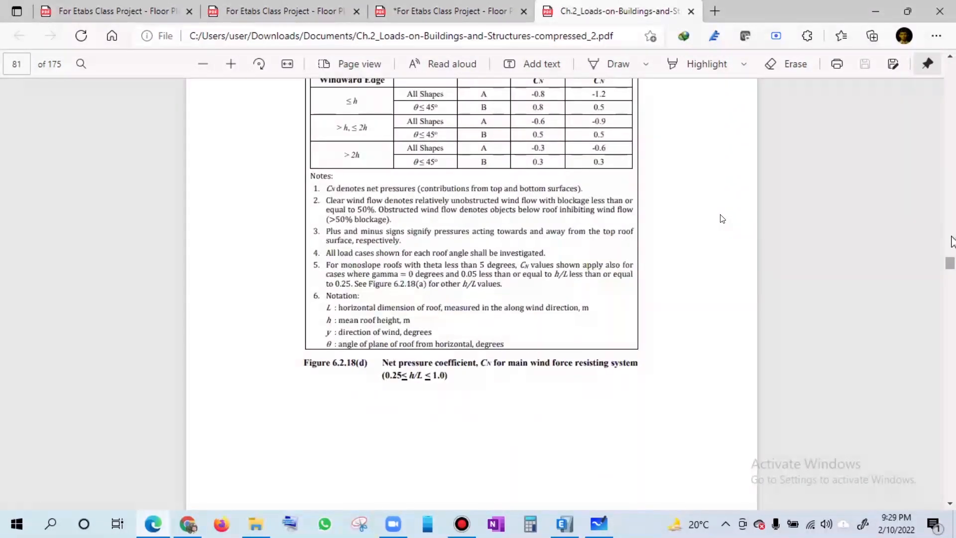
scroll(722, 219, "down", 15)
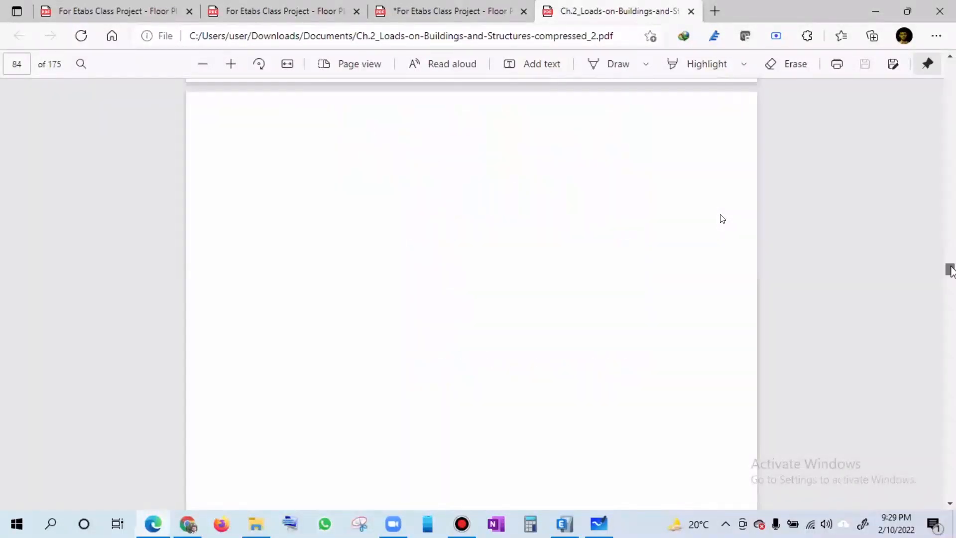
scroll(722, 220, "down", 5)
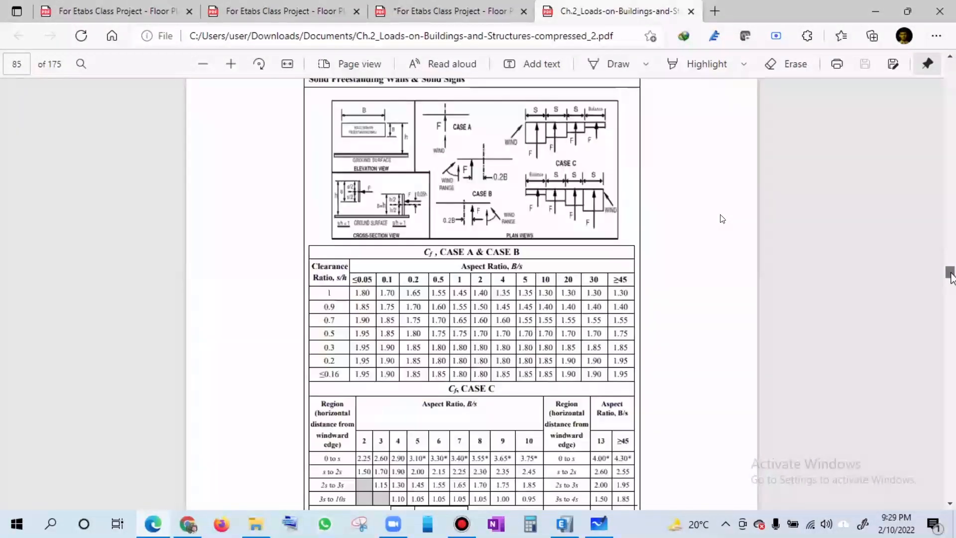
- Look through section 2.5's seismic provisions, from the basic building configuration guidelines to the design response spectrum equations and damping correction
left_click_drag(951, 281, 951, 299)
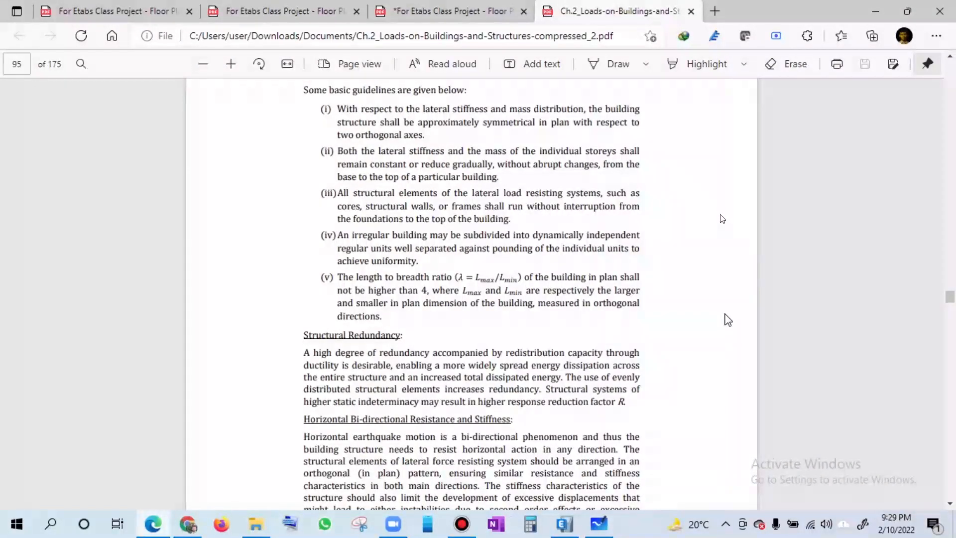
scroll(688, 323, "down", 5)
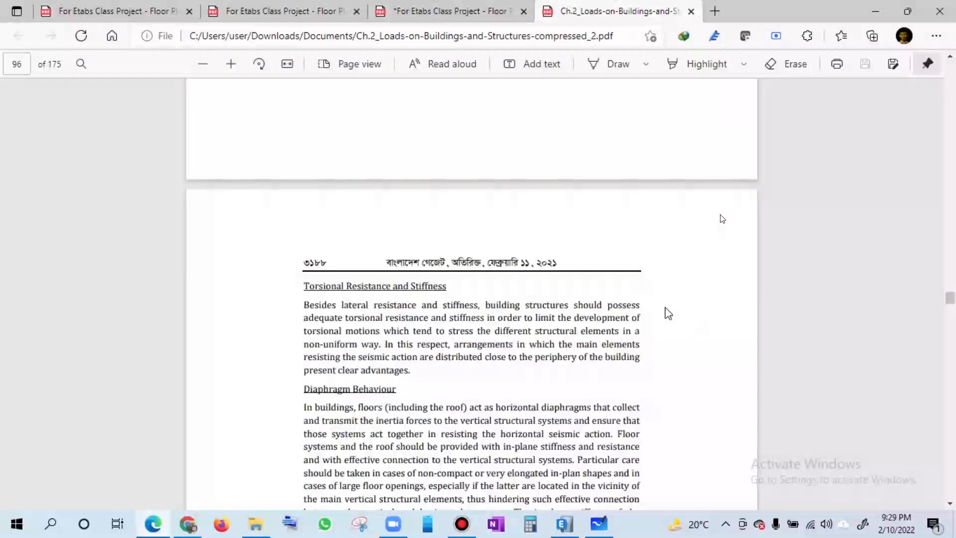
scroll(721, 219, "down", 3)
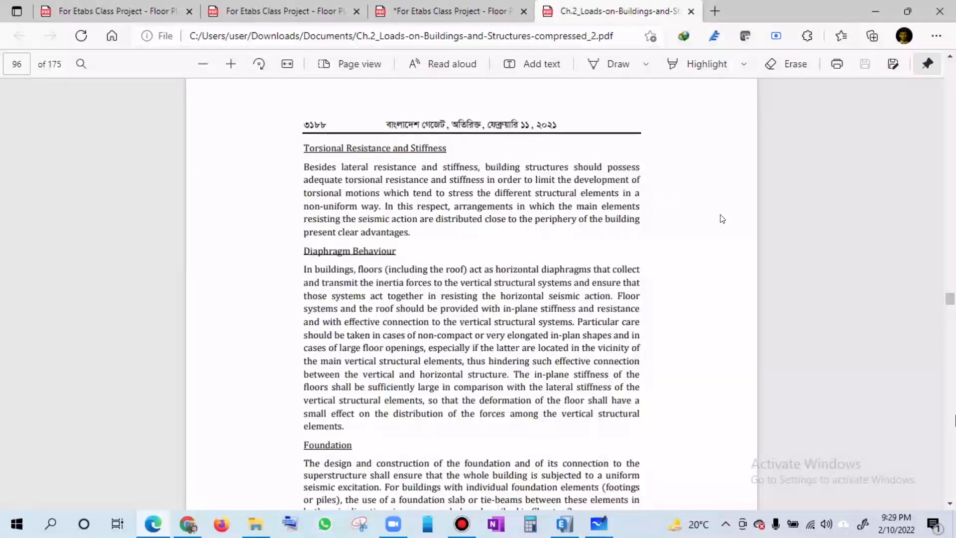
scroll(721, 219, "down", 8)
scroll(722, 219, "down", 10)
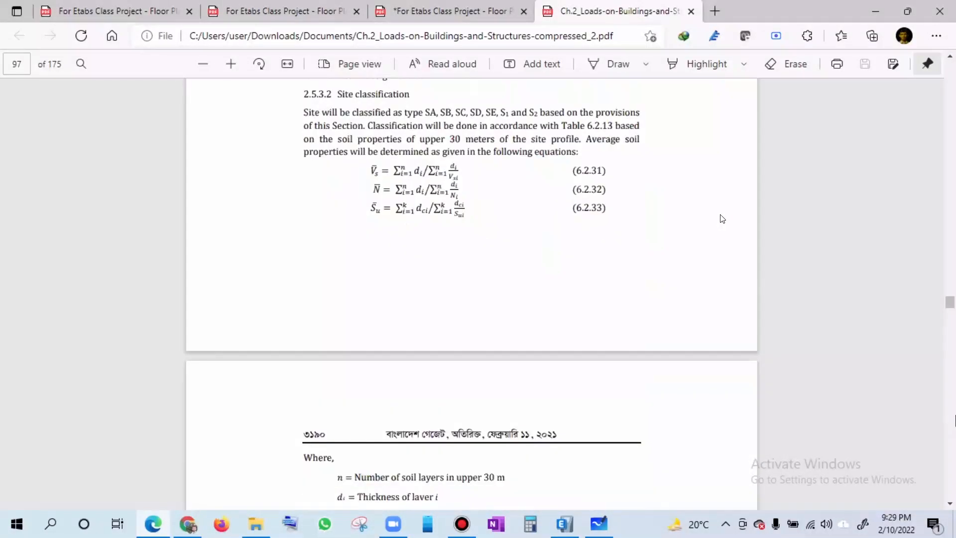
scroll(722, 219, "down", 10)
scroll(722, 219, "down", 13)
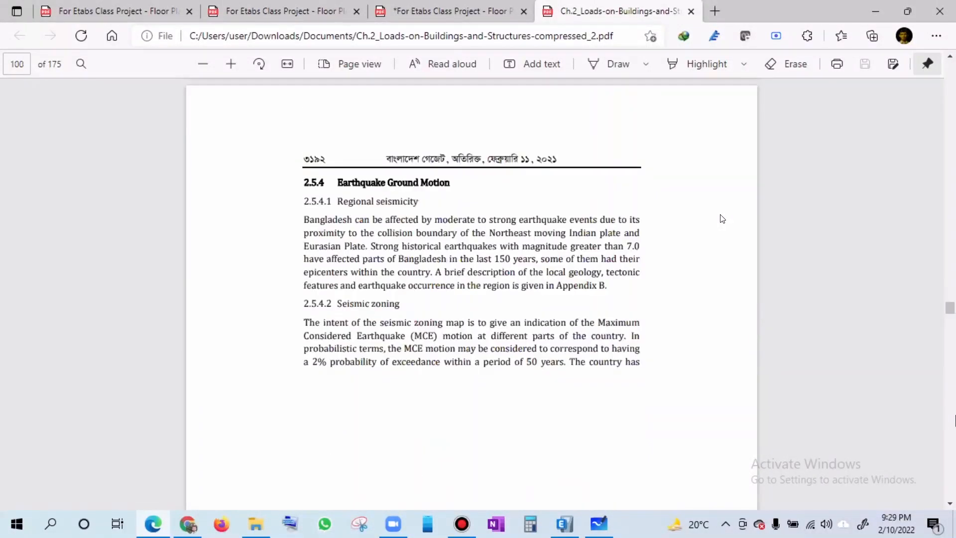
scroll(721, 219, "down", 10)
scroll(721, 219, "down", 6)
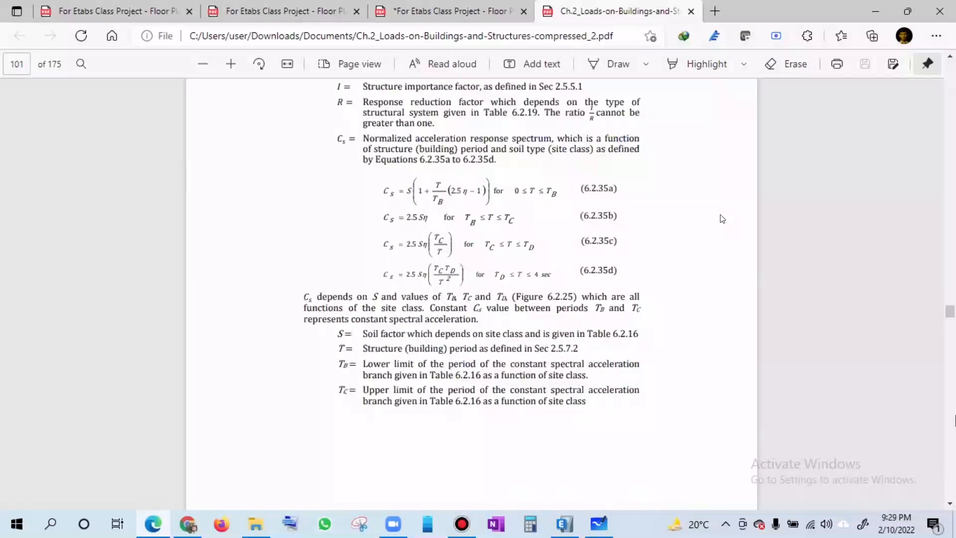
scroll(722, 219, "down", 1)
scroll(722, 219, "down", 4)
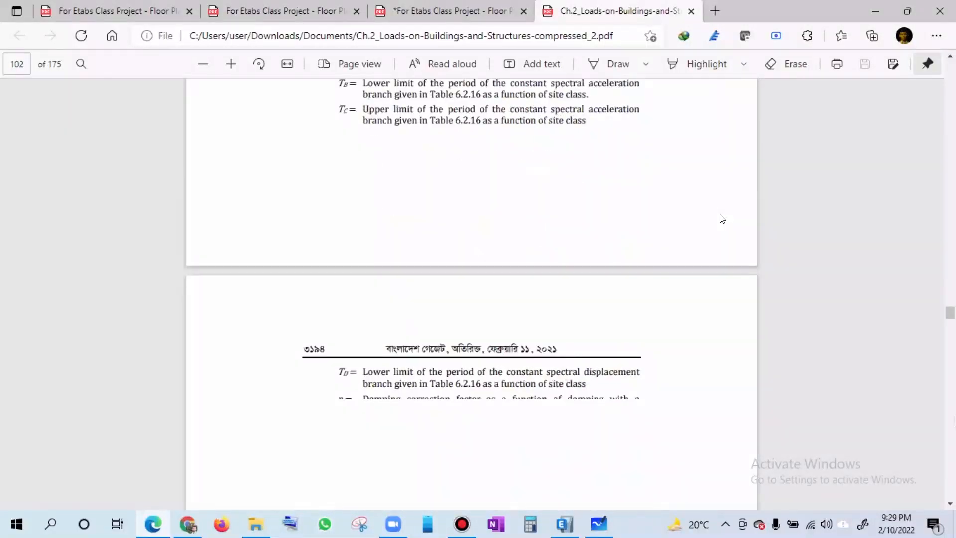
scroll(722, 219, "down", 10)
- Examine the site classification in Table 6.2.13, the seismic zoning provisions in 2.5.4.2 and the design spectrum types
scroll(721, 219, "up", 4)
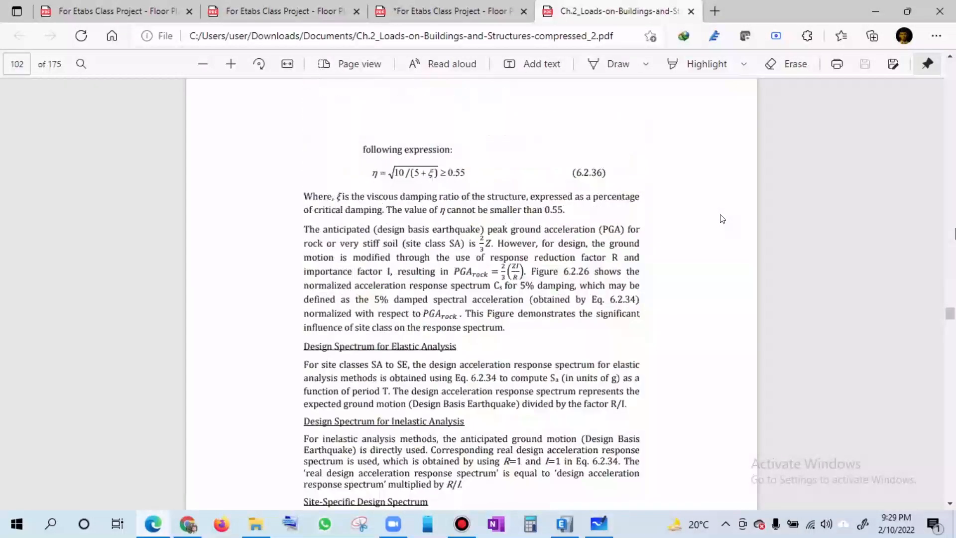
scroll(721, 219, "up", 15)
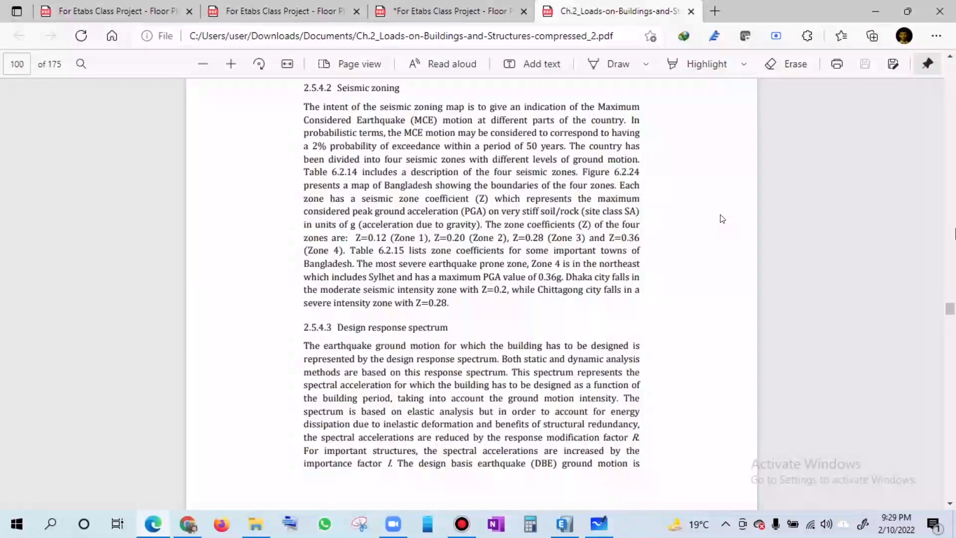
scroll(721, 219, "up", 5)
scroll(722, 219, "up", 5)
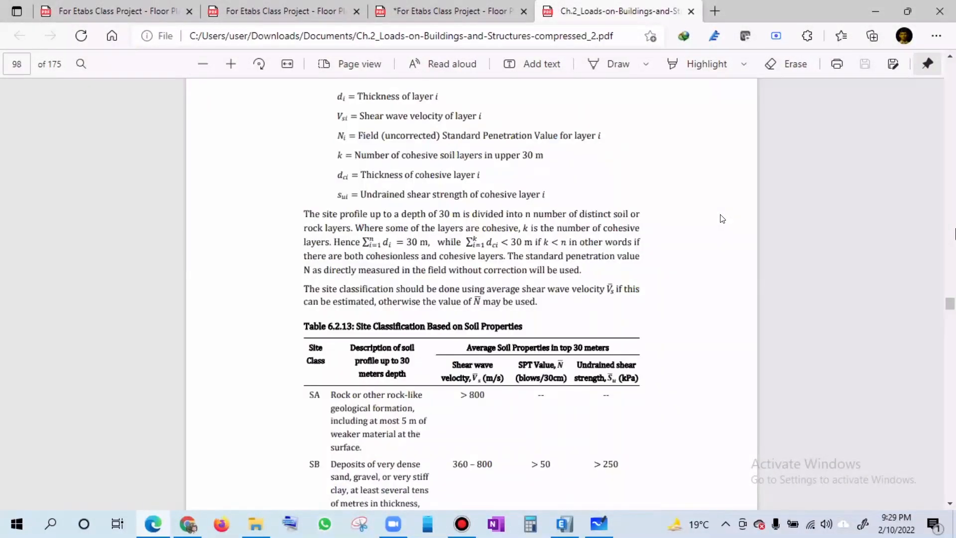
scroll(722, 219, "up", 1)
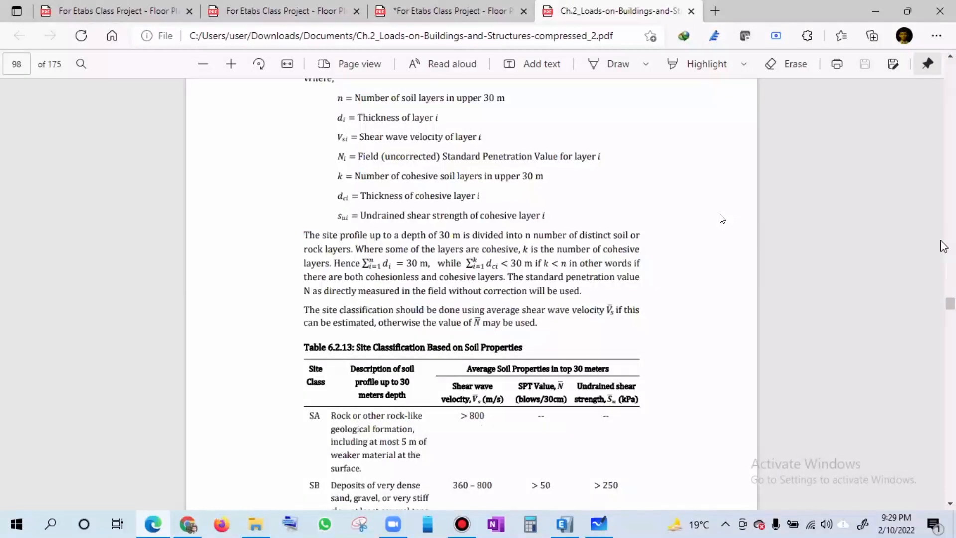
scroll(722, 219, "down", 5)
scroll(722, 219, "down", 5)
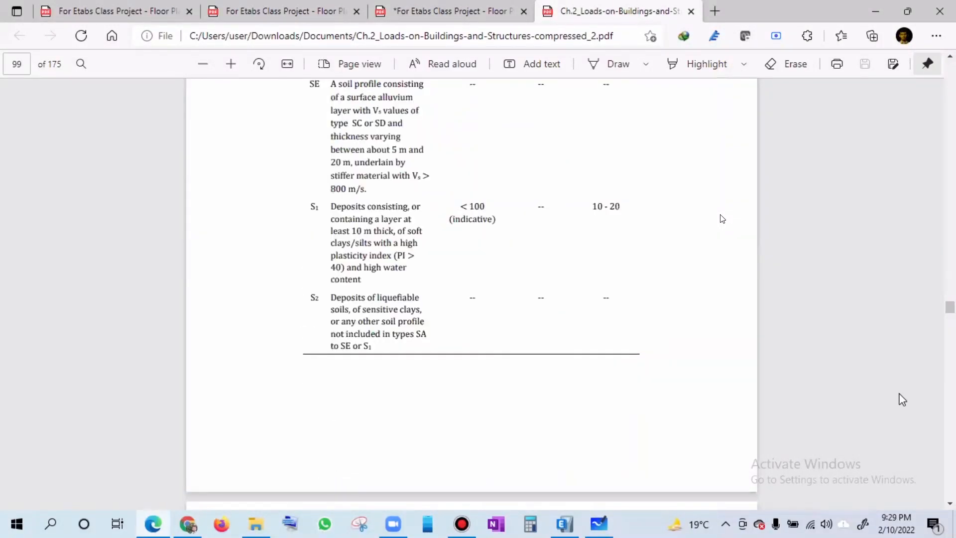
scroll(722, 219, "down", 10)
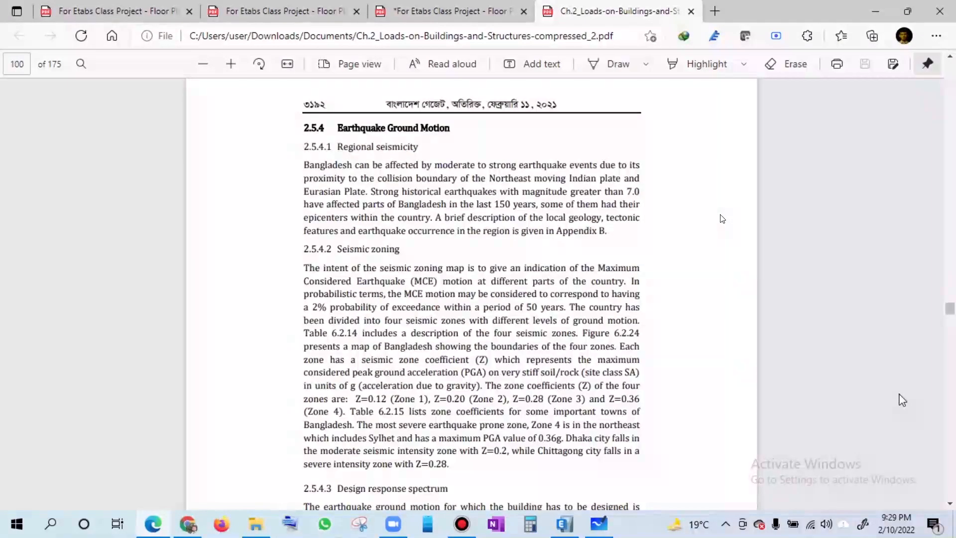
scroll(904, 394, "down", 10)
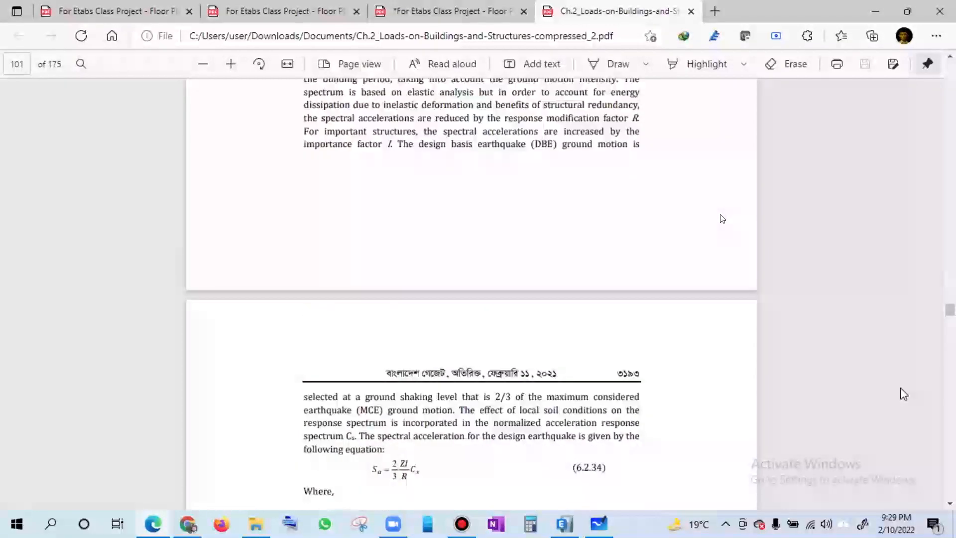
scroll(925, 404, "down", 5)
scroll(954, 428, "down", 20)
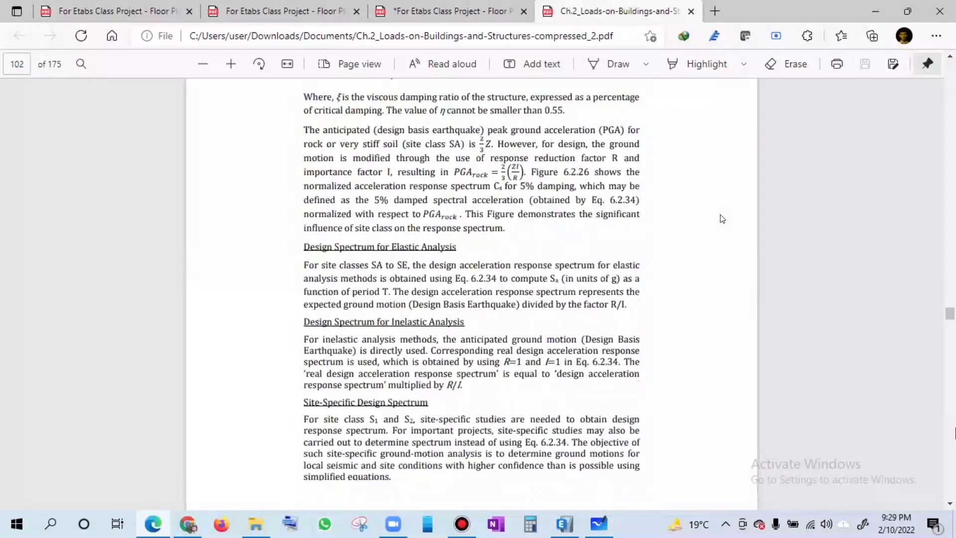
- Look through the vertical irregularity, lateral force distribution, seismic weight and building period provisions, and find section 2.5.6 Static Analysis Procedure
scroll(907, 422, "down", 20)
scroll(909, 427, "down", 10)
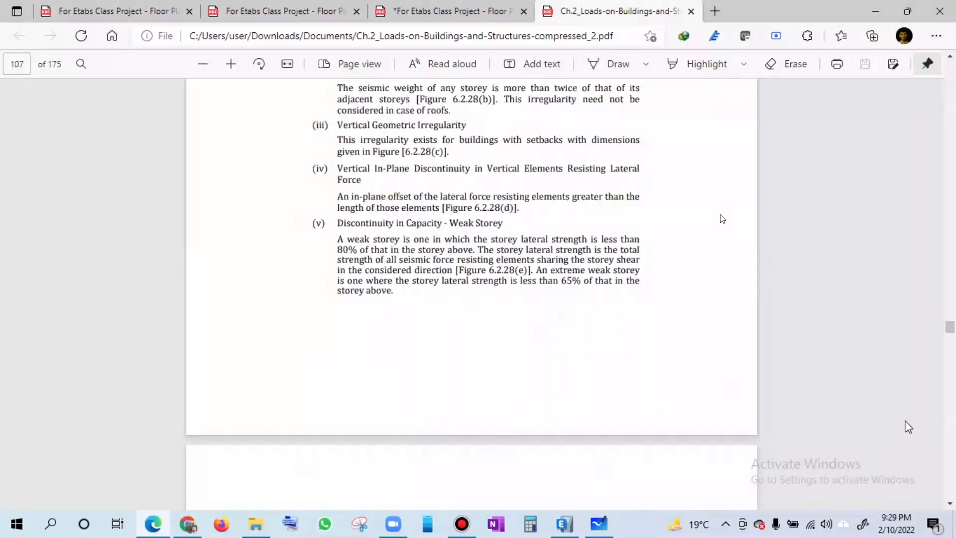
scroll(908, 427, "down", 10)
scroll(721, 219, "down", 20)
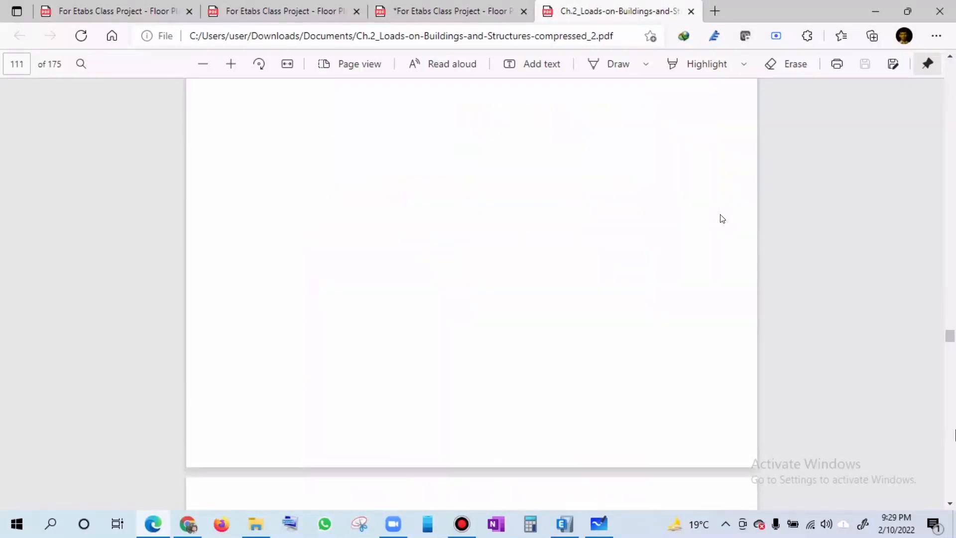
scroll(722, 218, "down", 20)
scroll(722, 219, "down", 20)
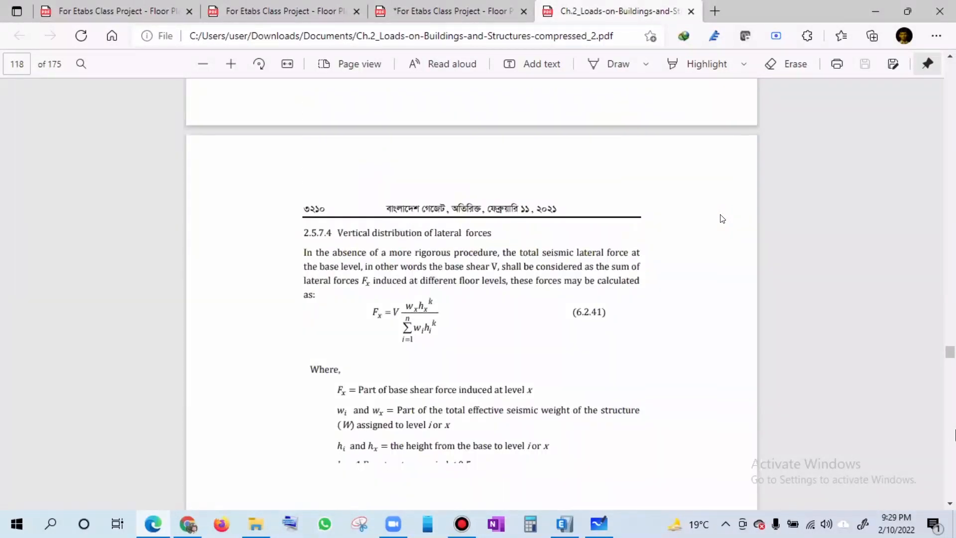
scroll(722, 219, "down", 3)
scroll(722, 219, "up", 7)
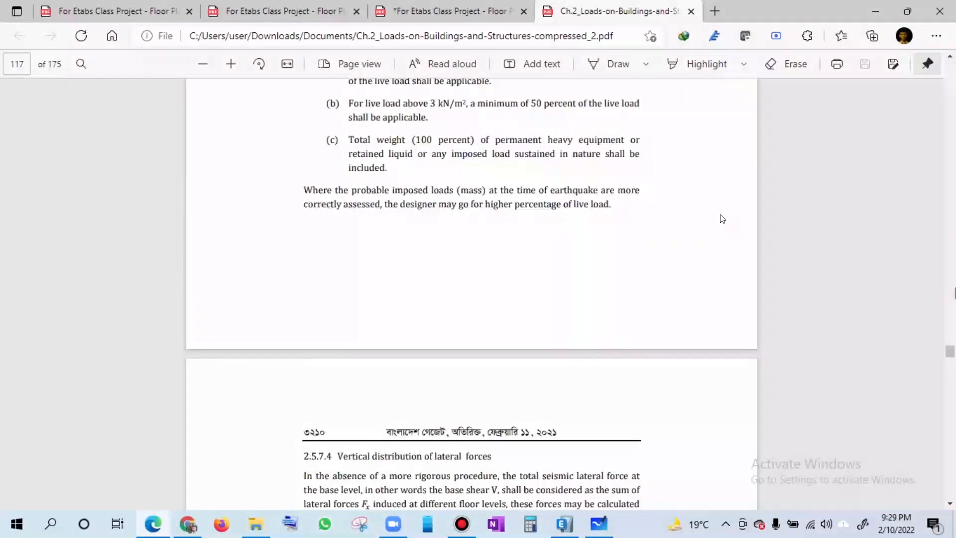
scroll(722, 218, "up", 14)
scroll(722, 218, "up", 10)
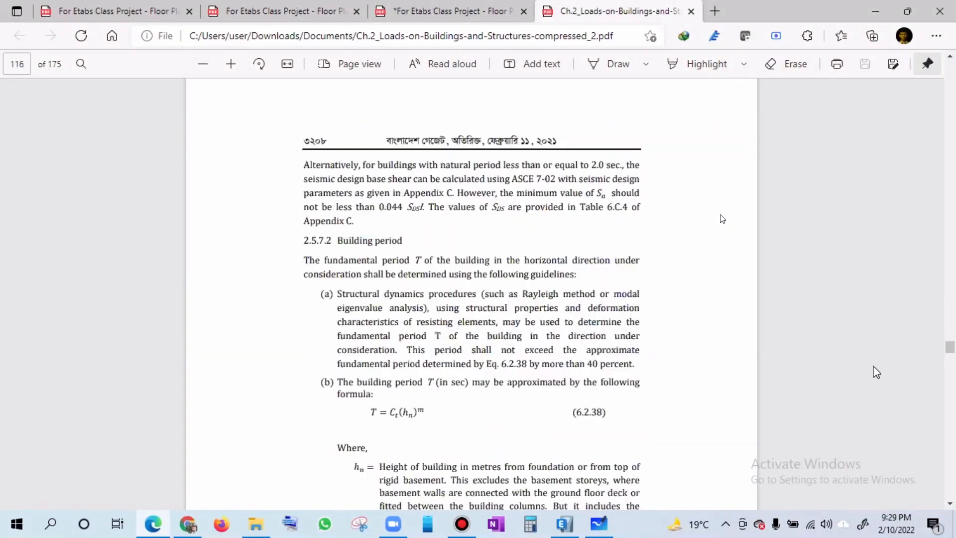
scroll(722, 219, "up", 8)
scroll(874, 373, "up", 6)
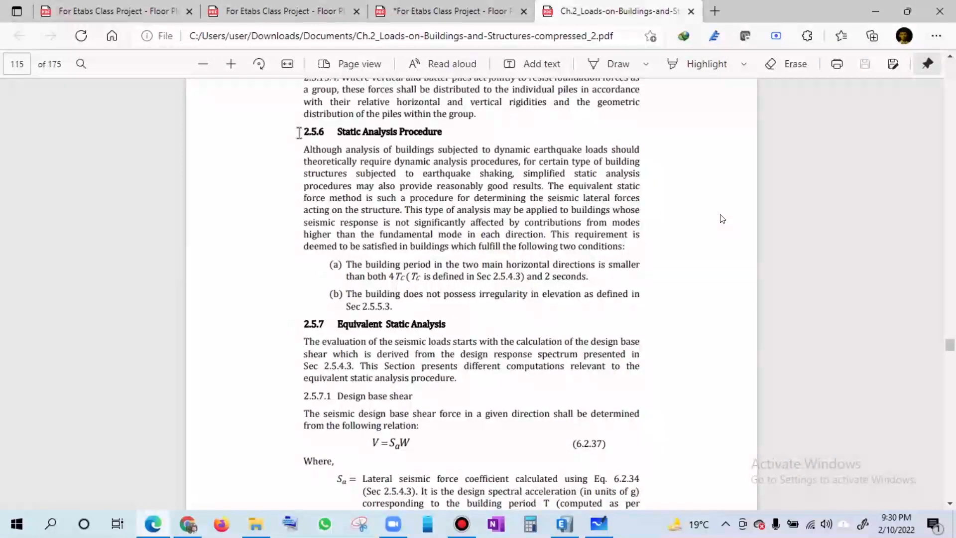
- Ink ticks beside the 2.5.6 heading and conditions (a) and (b), and underline 4Tc, 2.5.4.3, 2 seconds, irregularity and 2.5.5.3
left_click(605, 69)
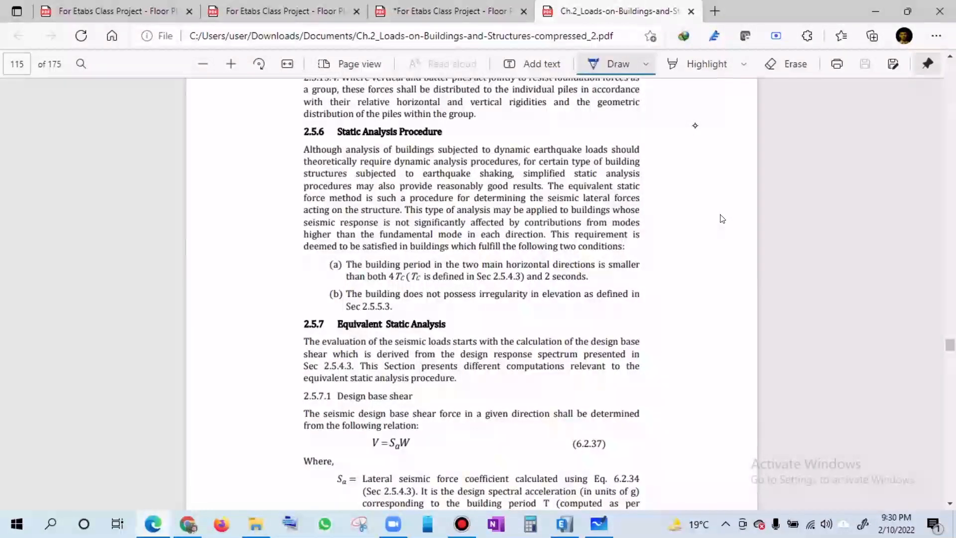
left_click_drag(285, 127, 310, 121)
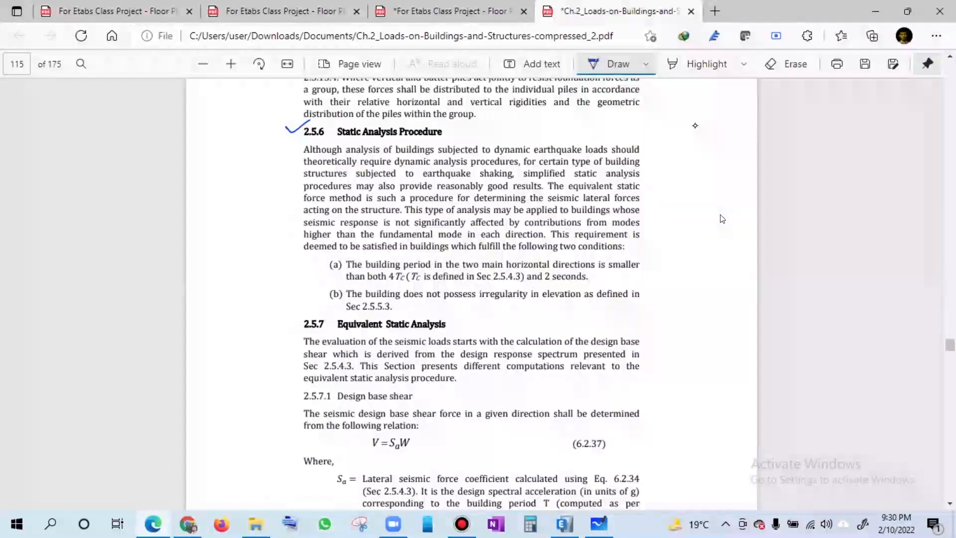
left_click_drag(318, 261, 329, 259)
left_click_drag(311, 296, 325, 291)
left_click_drag(389, 284, 406, 282)
left_click_drag(494, 283, 580, 282)
left_click_drag(477, 302, 503, 305)
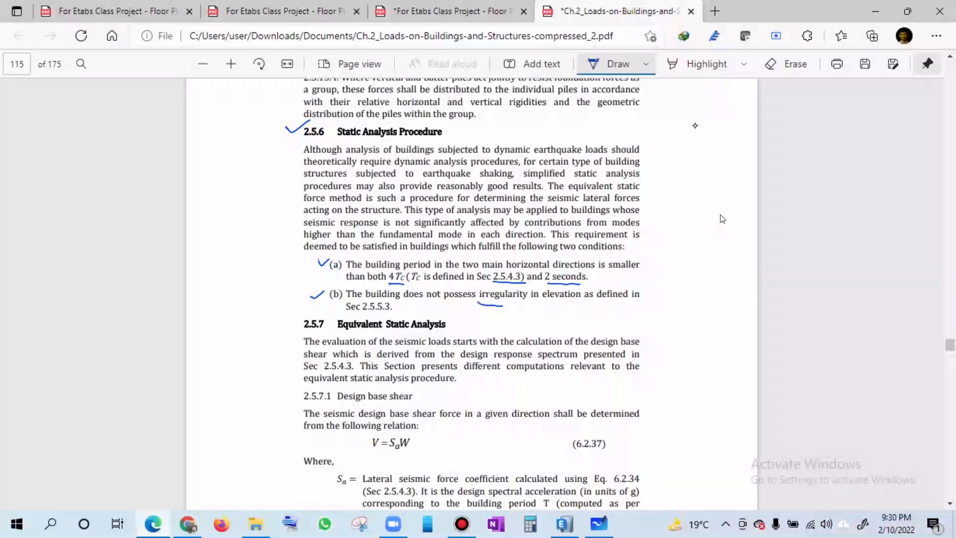
left_click_drag(364, 315, 397, 316)
- Handwrite "4Tc & 2" in the margin beside condition (a) and circle the Tc symbol in its text
left_click_drag(677, 257, 703, 271)
left_click_drag(713, 265, 713, 272)
left_click_drag(728, 254, 726, 265)
left_click_drag(737, 254, 751, 258)
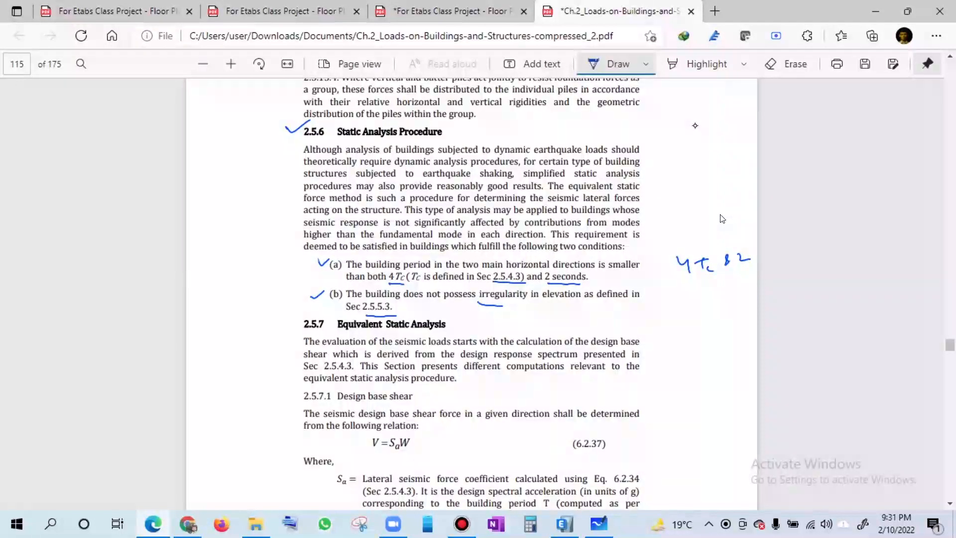
left_click_drag(419, 268, 407, 275)
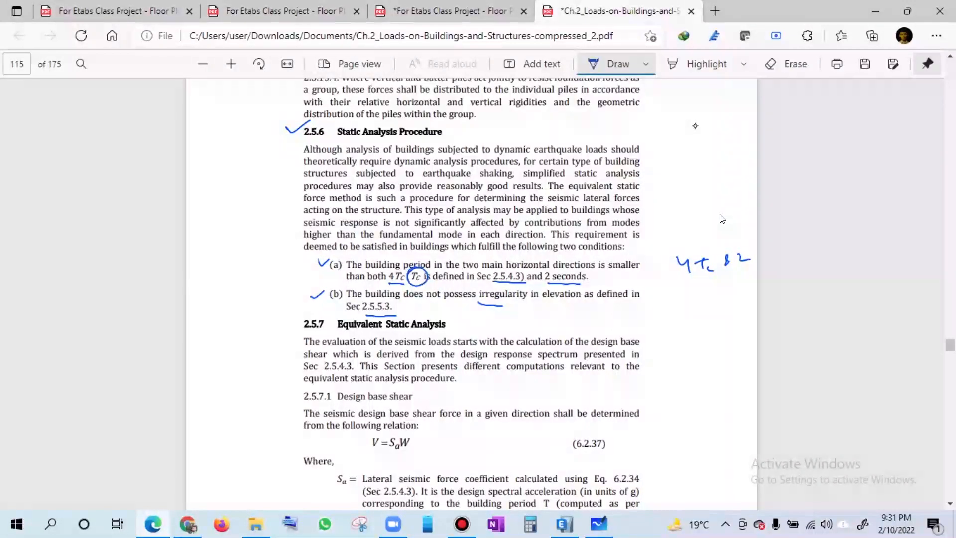
left_click_drag(409, 258, 416, 256)
- Tick heading 2.5.7.2 Building period and guideline (b), box the formula T = Ct(hn)^m, and mark its Ct, hn and m terms
scroll(562, 198, "down", 10)
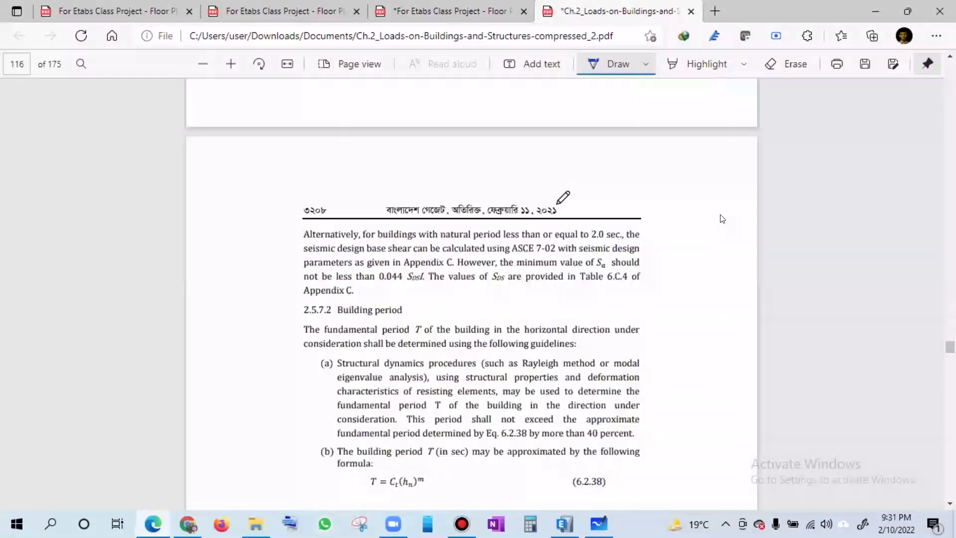
scroll(564, 199, "up", 5)
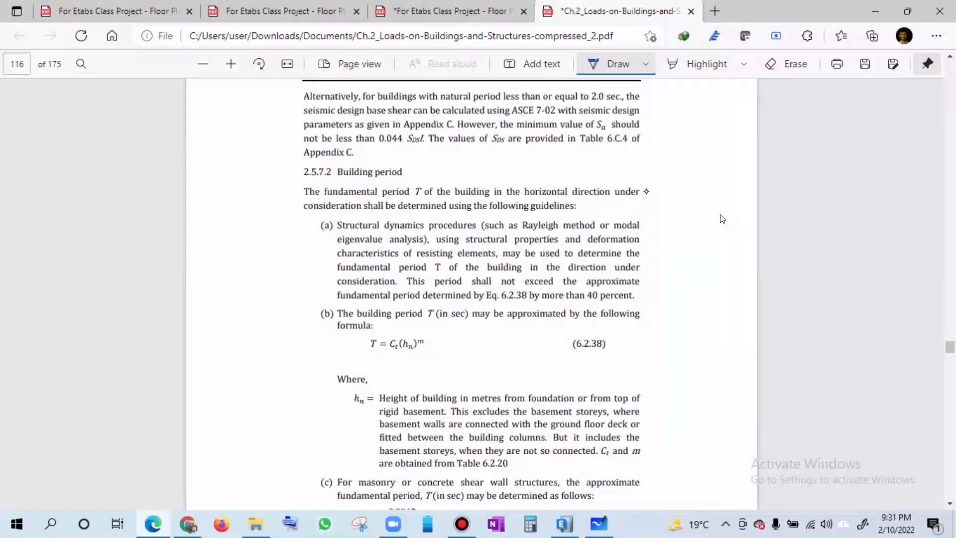
left_click_drag(283, 169, 307, 163)
left_click_drag(309, 314, 324, 303)
mouse_move(355, 331)
left_mouse_down()
mouse_move(359, 359)
mouse_move(440, 364)
left_mouse_up()
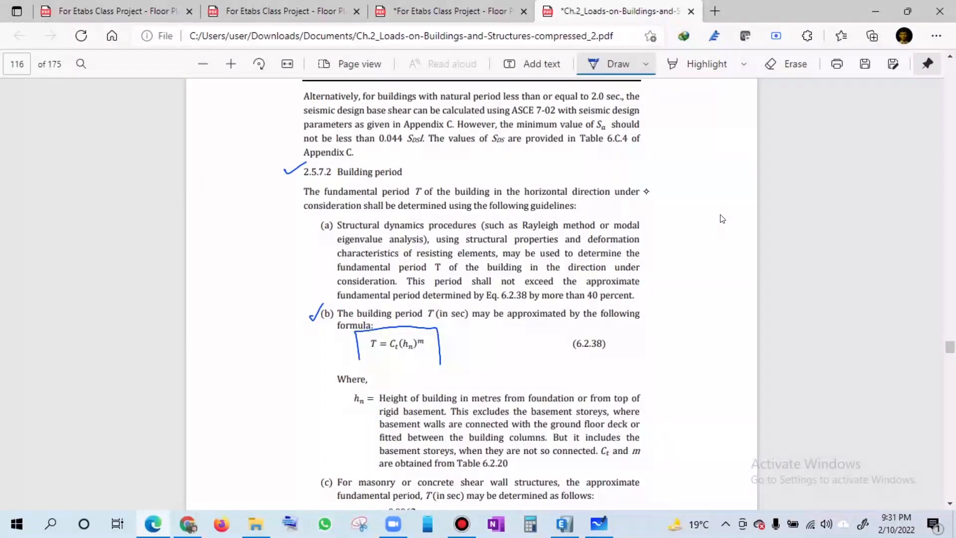
mouse_move(357, 353)
left_mouse_down()
mouse_move(362, 371)
mouse_move(451, 353)
left_mouse_up()
left_click_drag(388, 354, 413, 353)
left_click_drag(437, 337, 432, 343)
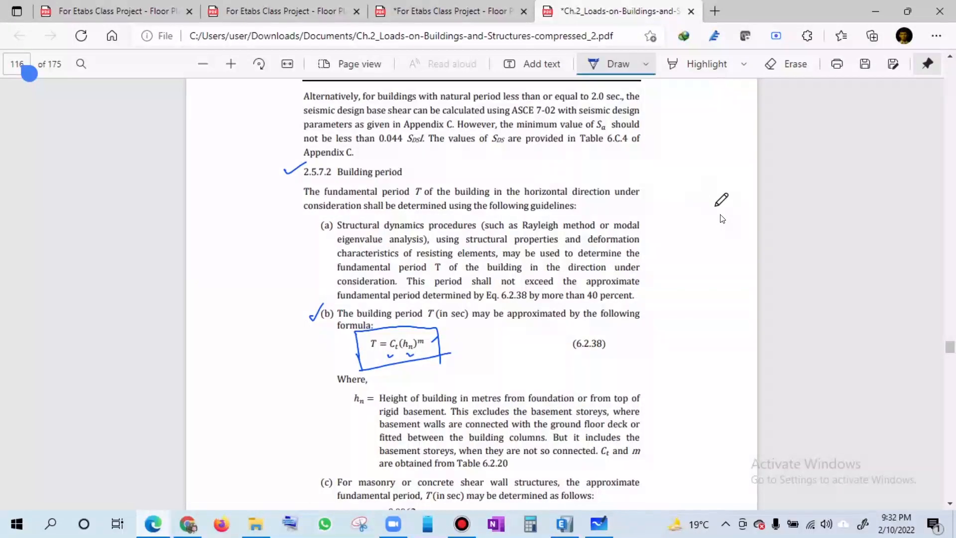
- Tick the title of Table 6.2.20 and its Structure type heading, and circle the Ct and m column headings
scroll(725, 210, "down", 3)
scroll(722, 218, "down", 7)
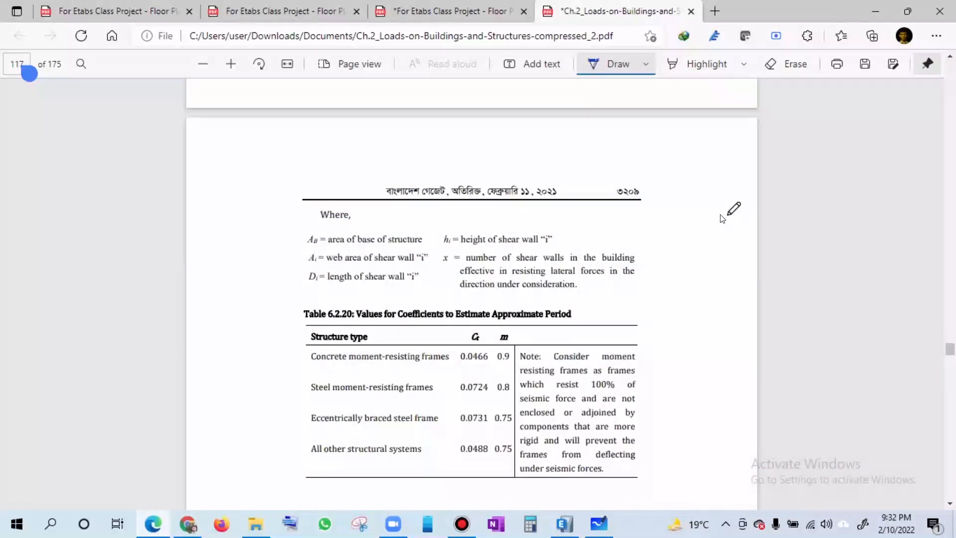
scroll(722, 218, "down", 3)
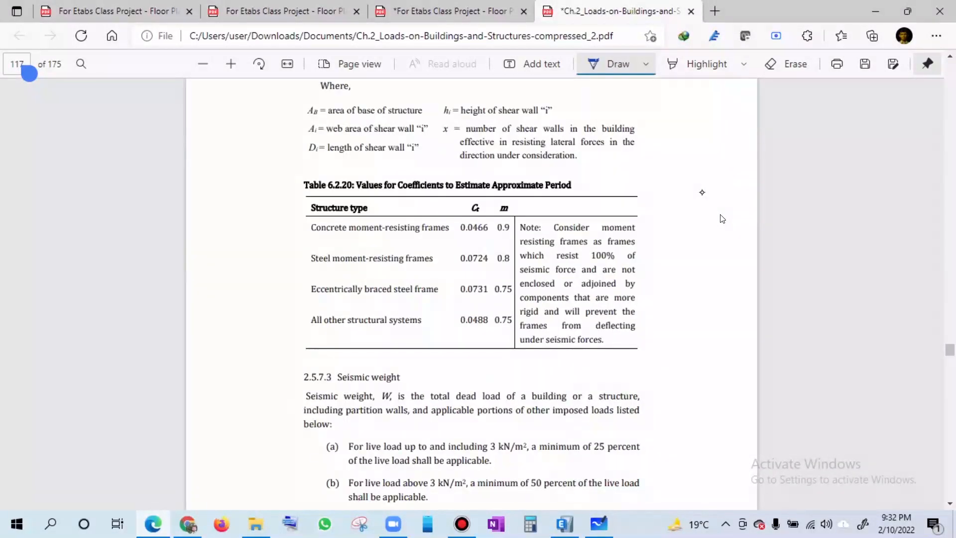
left_click_drag(280, 186, 326, 168)
left_click_drag(463, 199, 500, 199)
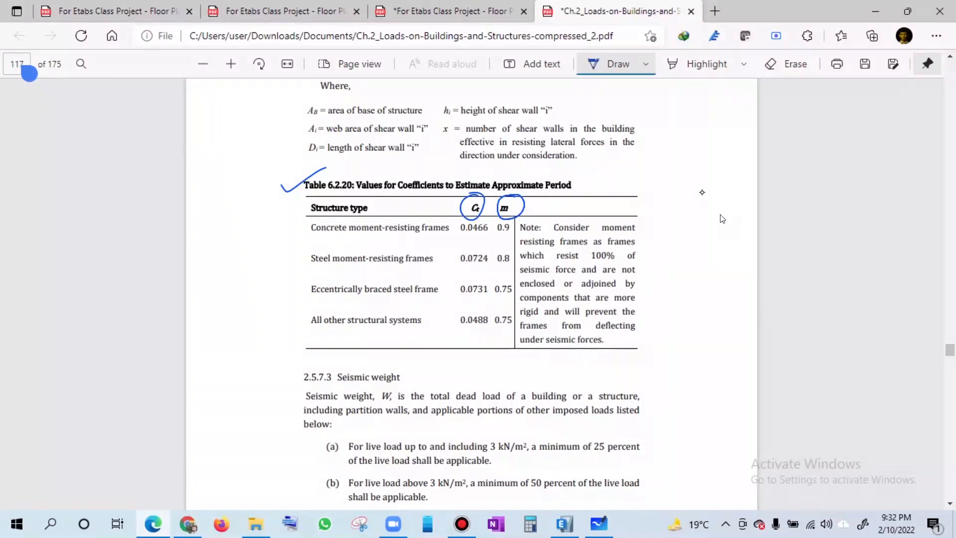
left_click_drag(299, 207, 310, 204)
- Tick the concrete moment-resisting, steel moment-resisting and eccentrically braced steel frame rows, and underline each row's Ct and m values
left_click_drag(302, 228, 319, 218)
left_click_drag(463, 236, 515, 234)
left_click_drag(302, 260, 314, 255)
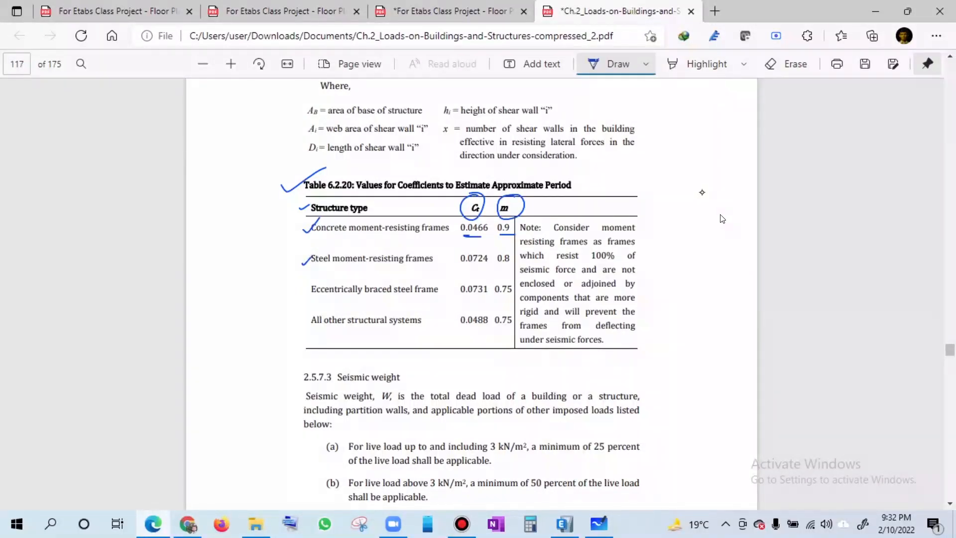
left_click(499, 268)
left_click_drag(465, 269, 509, 267)
left_click_drag(297, 289, 313, 282)
left_click_drag(464, 297, 513, 300)
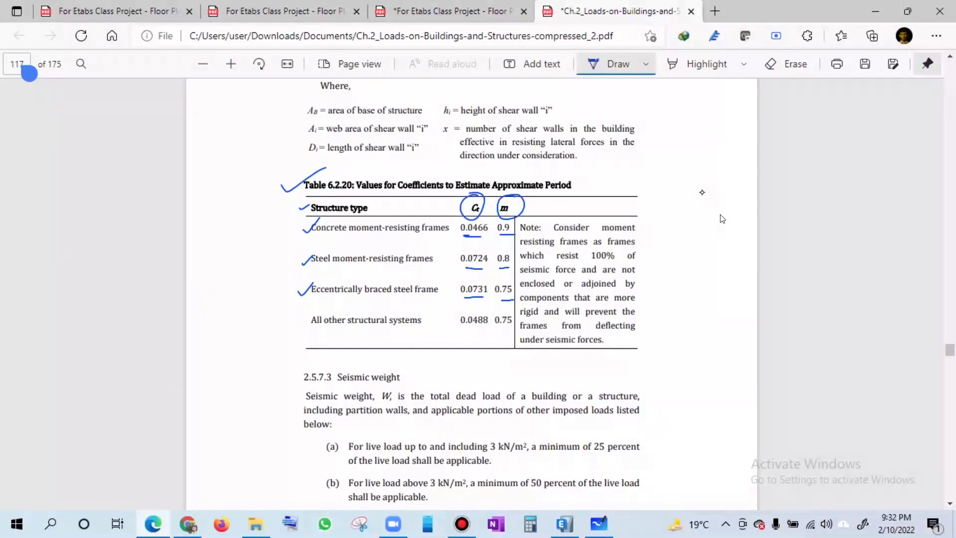
- Mark the All other structural systems row, underline its Ct and m values, and underline the concrete moment-resisting frames Ct again
left_click_drag(307, 309, 304, 315)
left_click_drag(454, 333, 492, 331)
left_click_drag(500, 334, 508, 333)
left_click_drag(645, 263, 653, 262)
left_click_drag(475, 237, 491, 237)
- Tick Ct in the boxed period formula, tick the hn definition, and underline its words "metres" and "basement"
scroll(721, 218, "down", 1)
scroll(721, 218, "up", 9)
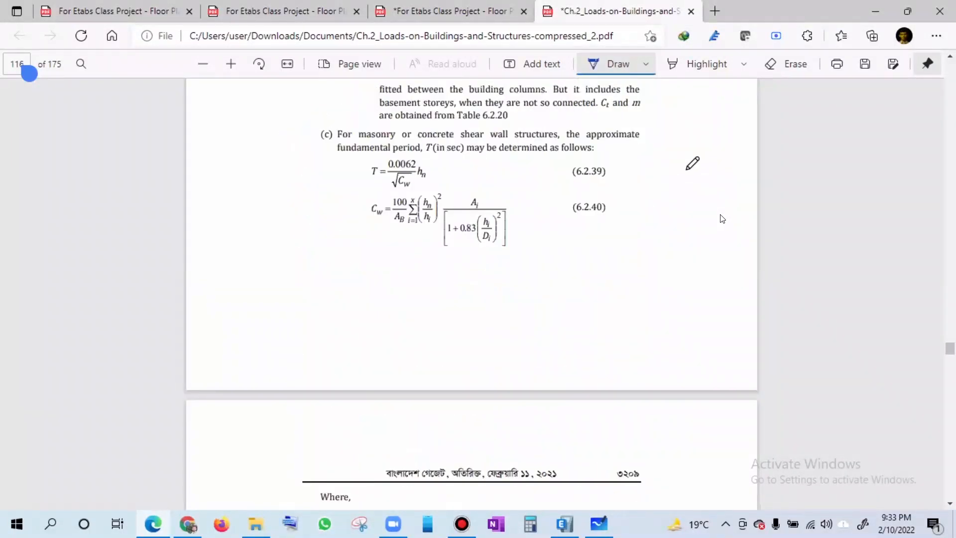
scroll(722, 218, "up", 4)
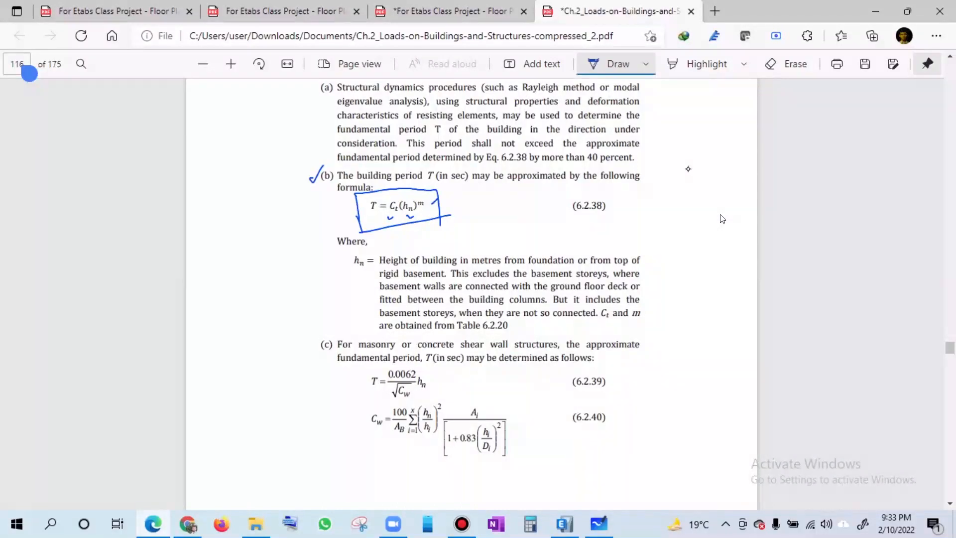
left_click_drag(388, 214, 397, 211)
left_click_drag(477, 270, 488, 268)
left_click_drag(432, 278, 445, 278)
left_click_drag(337, 263, 346, 259)
- Handwrite a circled "m" above the hn definition and add small pen marks around the boxed period formula
left_click_drag(447, 208, 453, 202)
left_click_drag(456, 203, 451, 209)
mouse_move(491, 238)
left_mouse_down()
mouse_move(502, 238)
mouse_move(503, 222)
left_mouse_up()
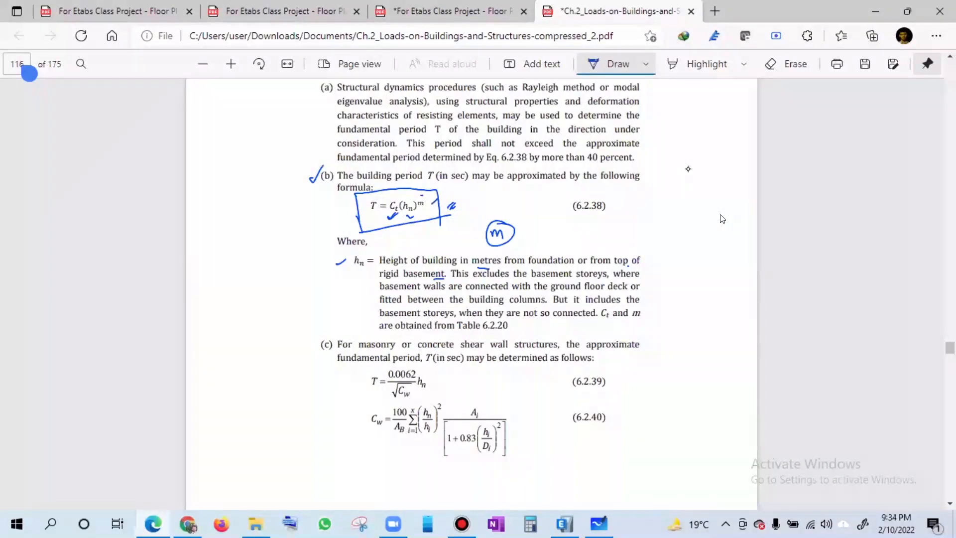
left_click_drag(434, 203, 429, 209)
left_click_drag(373, 189, 384, 198)
- Handwrite the period formula T = Ct(hn)^m in the page margin beside Table 6.2.20
scroll(722, 219, "down", 5)
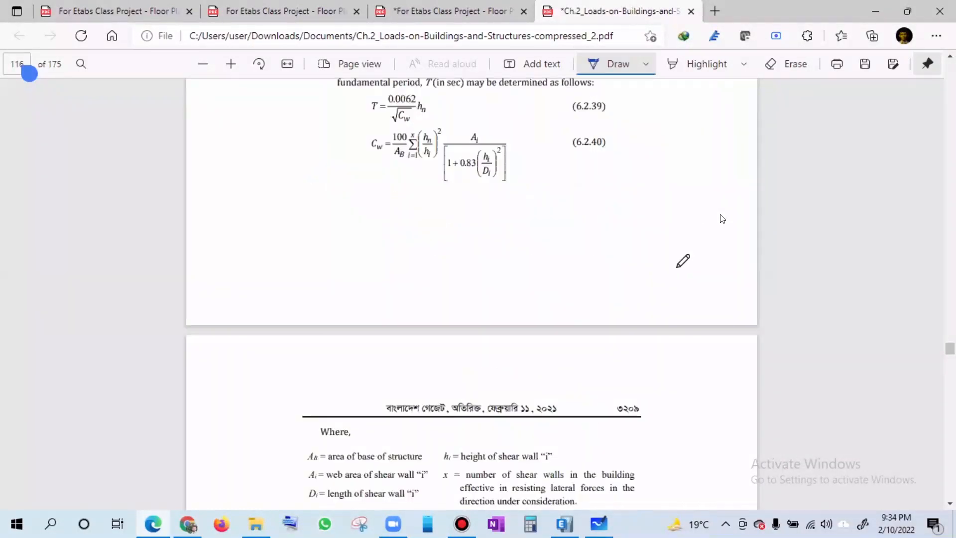
scroll(722, 219, "down", 7)
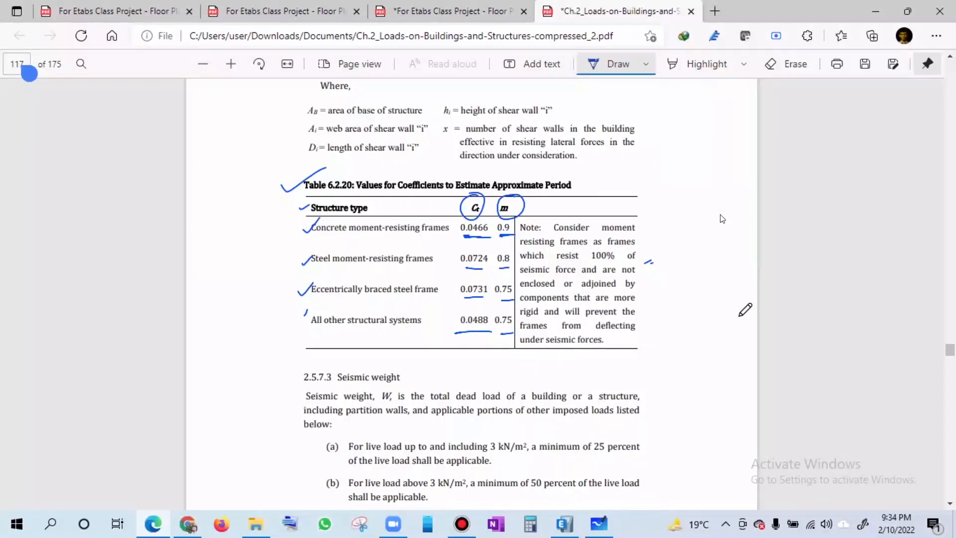
scroll(745, 310, "up", 1)
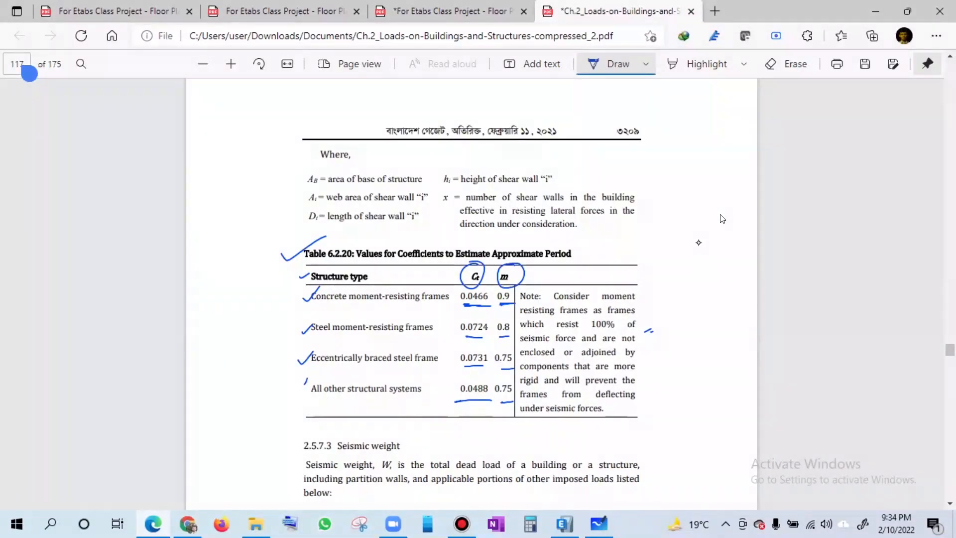
left_click_drag(617, 243, 636, 232)
left_click_drag(627, 232, 634, 248)
left_click_drag(647, 235, 676, 228)
left_click_drag(672, 222, 681, 219)
left_click_drag(692, 202, 688, 219)
left_click_drag(695, 196, 703, 211)
left_click_drag(704, 206, 713, 204)
left_click_drag(705, 184, 717, 215)
left_click_drag(712, 173, 725, 174)
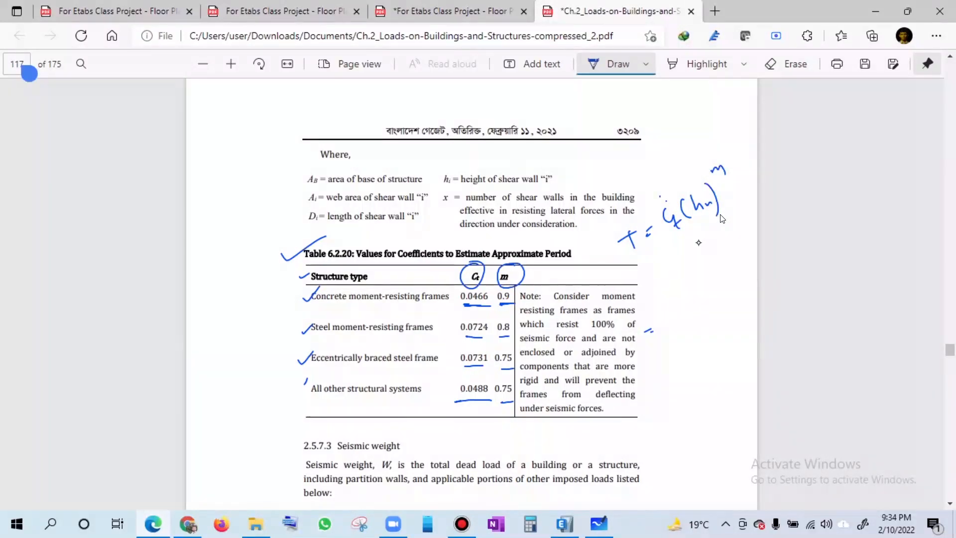
- Annotate the handwritten formula with 0.0466 for Ct and 0.9 for the exponent m
left_click_drag(658, 198, 660, 189)
left_click_drag(645, 179, 660, 172)
left_click(649, 178)
left_click_drag(666, 159, 671, 165)
mouse_move(679, 148)
left_mouse_down()
mouse_move(677, 158)
mouse_move(731, 151)
left_mouse_up()
mouse_move(743, 140)
left_mouse_down()
mouse_move(738, 150)
mouse_move(749, 147)
left_mouse_up()
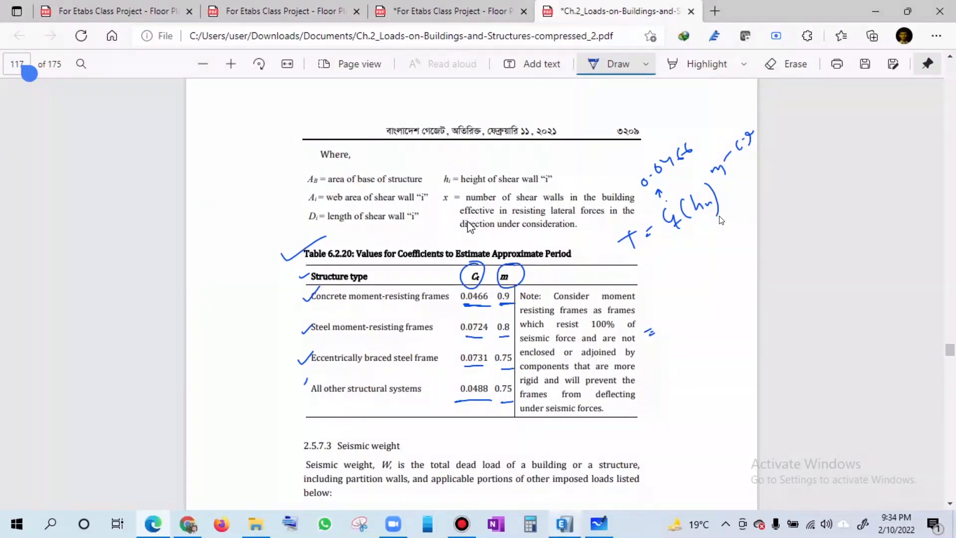
- Switch to ETABS and examine the story heights and elevations in the model's story data
key("alt+Tab")
right_click(470, 121)
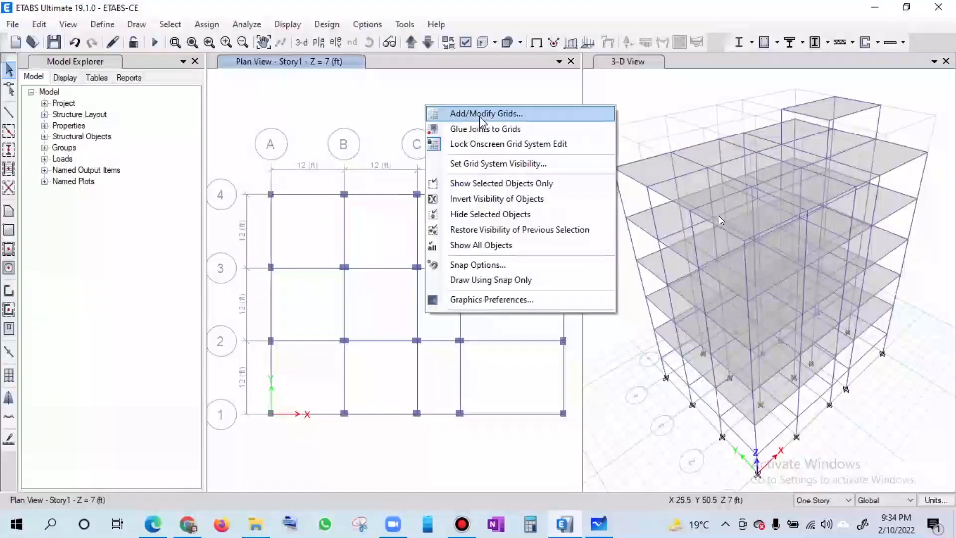
left_click(469, 120)
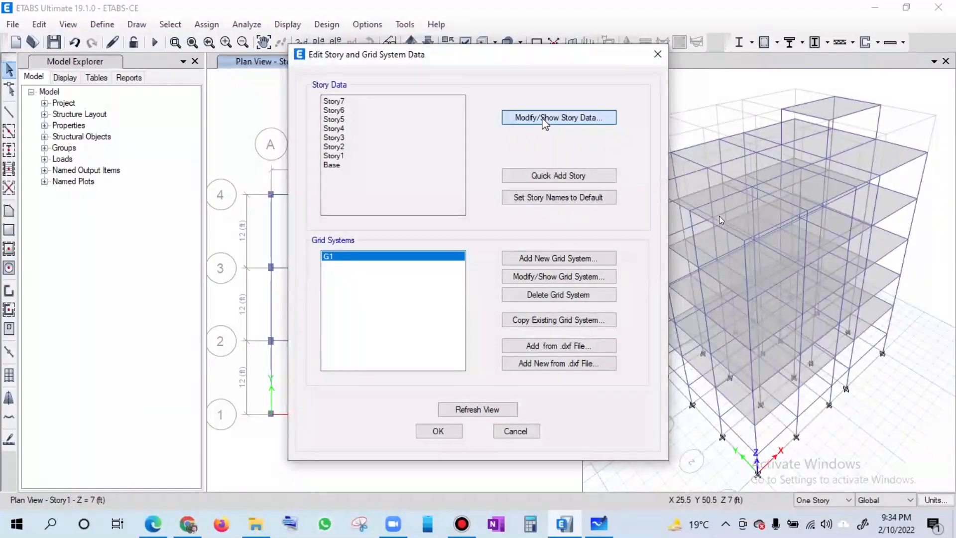
left_click(525, 116)
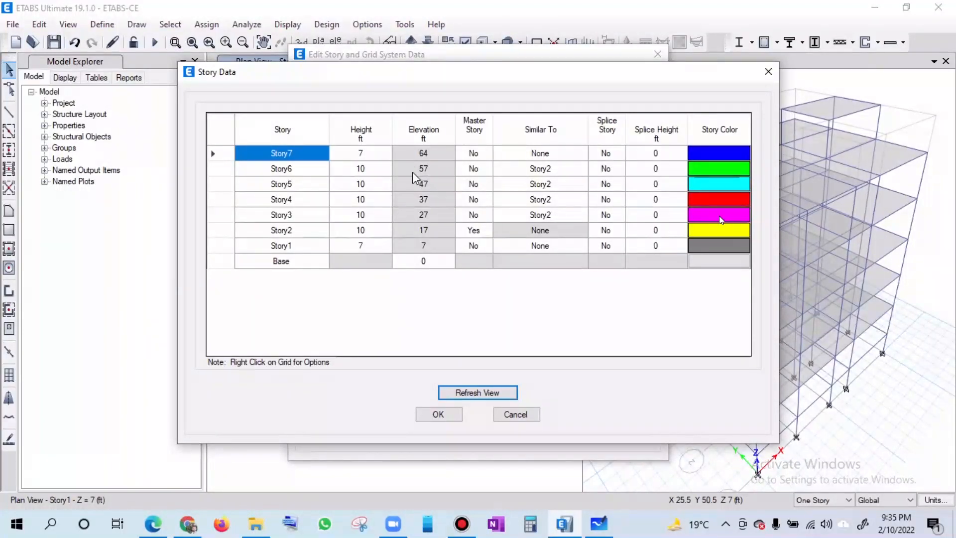
left_click(767, 73)
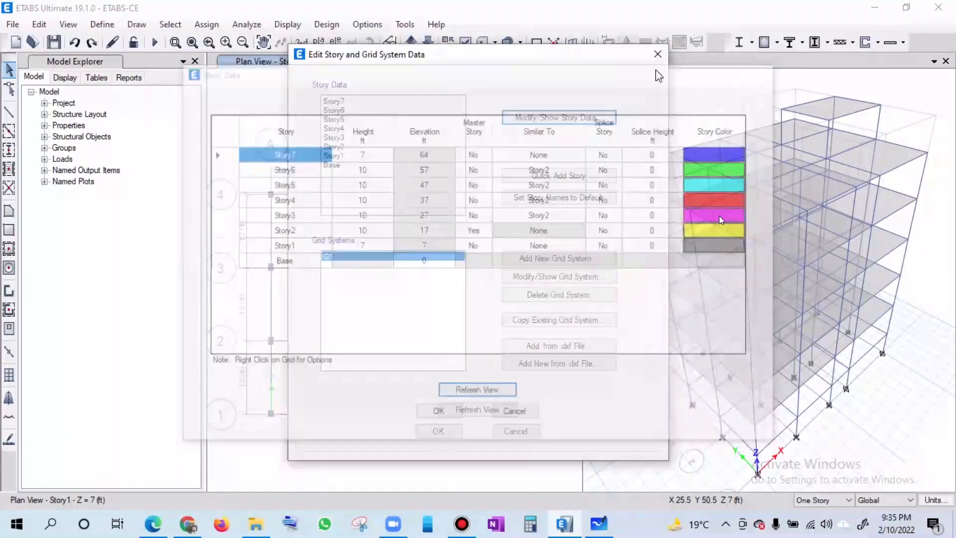
left_click(658, 54)
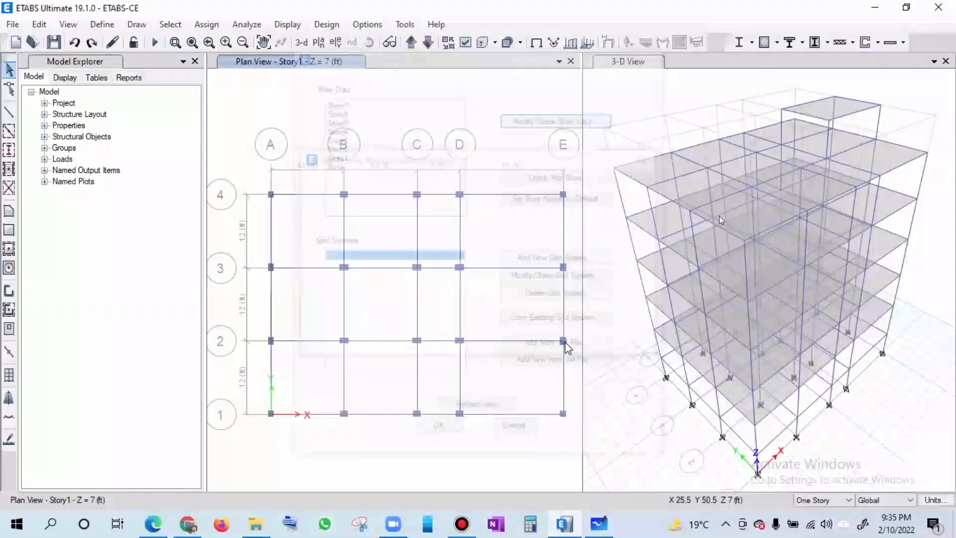
- Return to the loads chapter PDF and handwrite "h = 57 ft" in the margin near Table 6.2.20
left_click(599, 523)
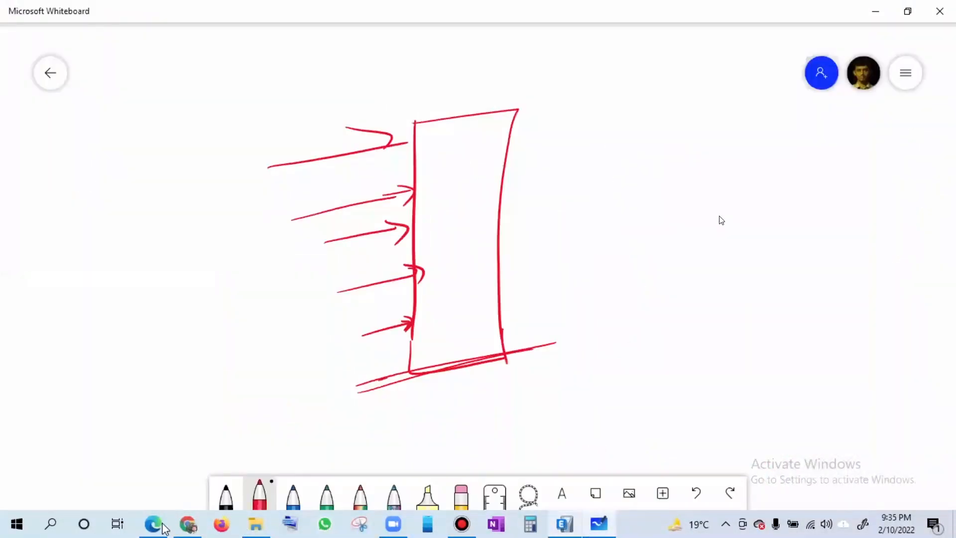
key("alt+Tab")
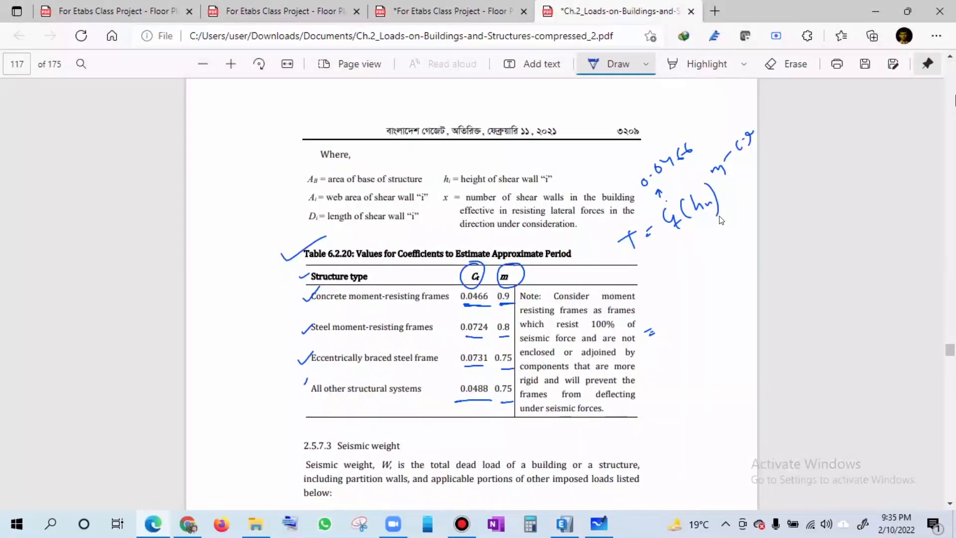
left_click_drag(197, 213, 215, 222)
mouse_move(218, 200)
left_mouse_down()
mouse_move(216, 210)
mouse_move(227, 200)
left_mouse_up()
mouse_move(230, 178)
left_mouse_down()
mouse_move(227, 190)
mouse_move(254, 185)
left_mouse_up()
mouse_move(268, 145)
left_mouse_down()
mouse_move(275, 164)
mouse_move(277, 150)
left_mouse_up()
left_click_drag(278, 145, 291, 155)
left_click_drag(291, 146, 279, 156)
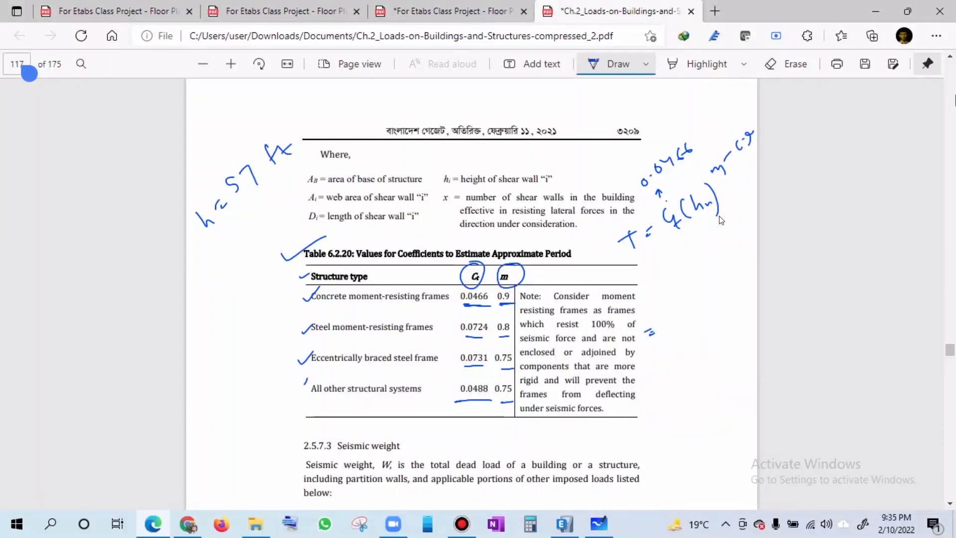
- Add an equals sign and "(m)" under the handwritten height, and draw a tick and slash beside the table's note
left_click_drag(234, 232, 237, 240)
left_click_drag(240, 233, 245, 240)
mouse_move(272, 198)
left_mouse_down()
mouse_move(287, 190)
mouse_move(268, 204)
left_mouse_up()
left_click_drag(288, 175, 291, 196)
left_click_drag(668, 305, 680, 299)
left_click_drag(682, 313, 687, 299)
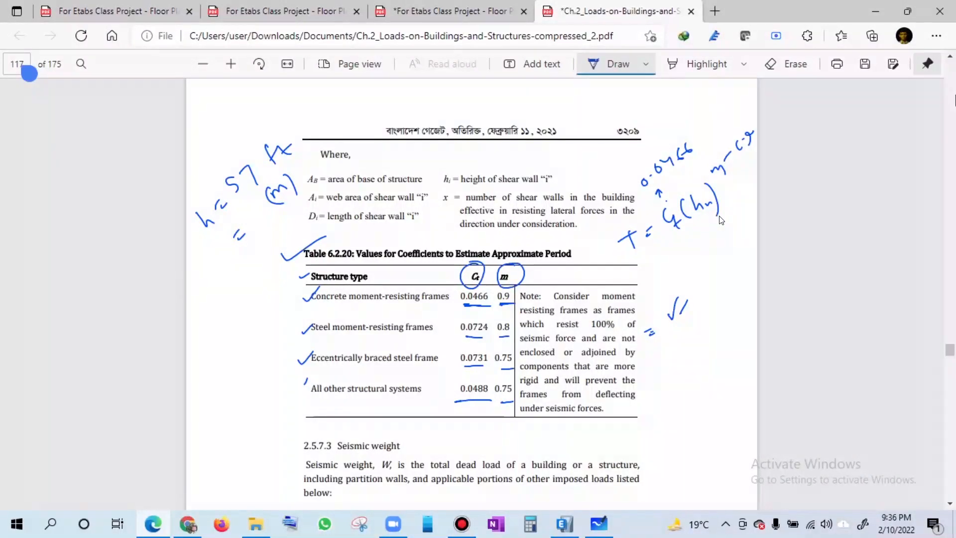
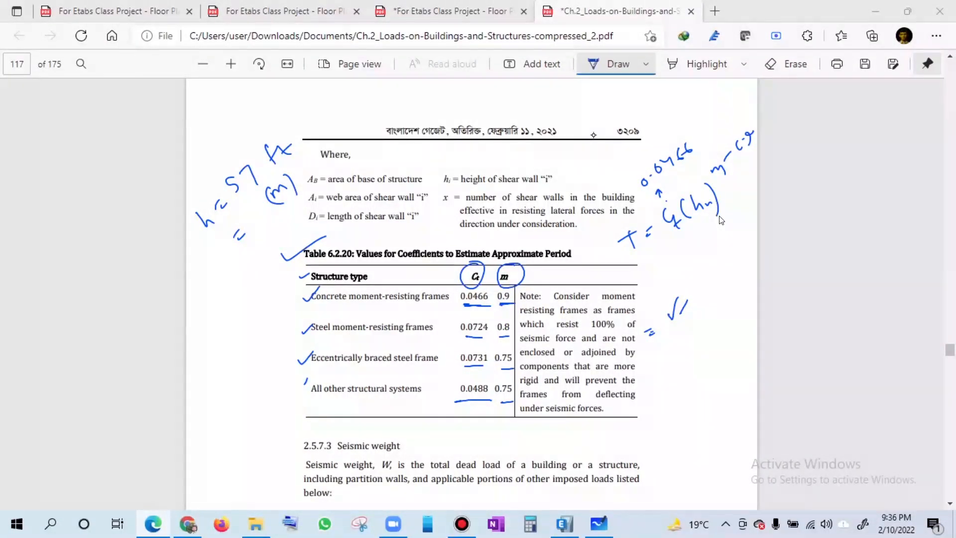
- Handwrite the building height in metres, 17.37, beside the equals sign under the "h = 57 ft" note
left_click_drag(257, 225, 259, 239)
left_click(274, 234)
mouse_move(263, 223)
left_mouse_down()
mouse_move(263, 238)
mouse_move(292, 222)
left_mouse_up()
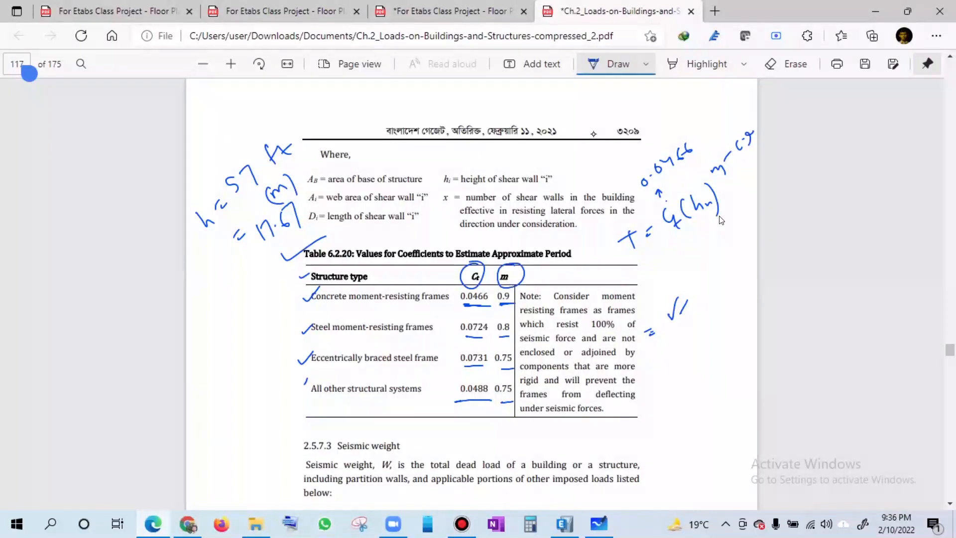
left_click_drag(273, 211, 280, 247)
key("space")
- Handwrite "= 0.65" beneath the period formula T = Ct(hn) and draw a box around the value
left_click_drag(646, 235, 656, 228)
left_click_drag(659, 266, 686, 246)
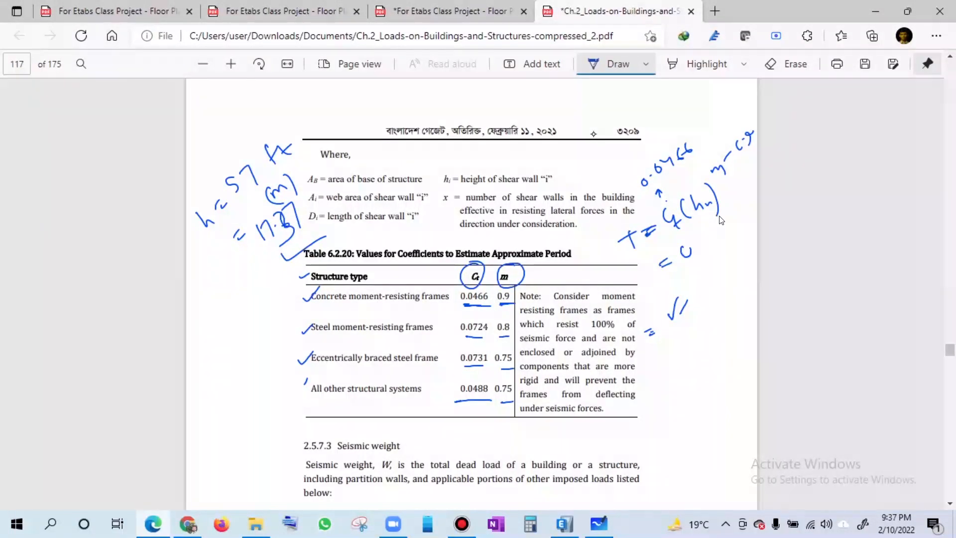
left_click(695, 245)
mouse_move(712, 235)
left_mouse_down()
mouse_move(717, 249)
mouse_move(672, 271)
mouse_move(734, 217)
mouse_move(744, 253)
left_mouse_up()
left_click_drag(678, 273, 717, 257)
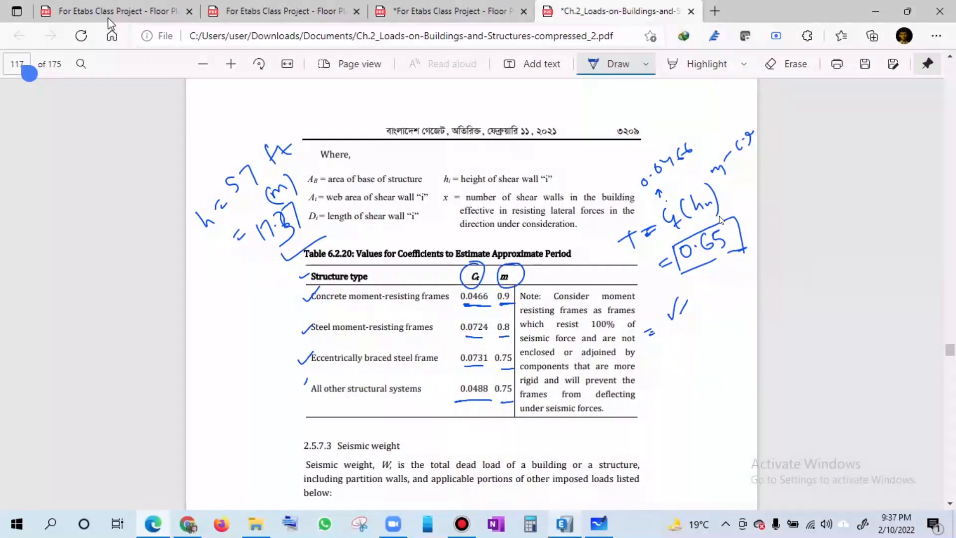
- Switch to ETABS and open the ASCE 7-05 lateral load settings of the EQX load pattern
key("alt+Tab")
key("alt+d")
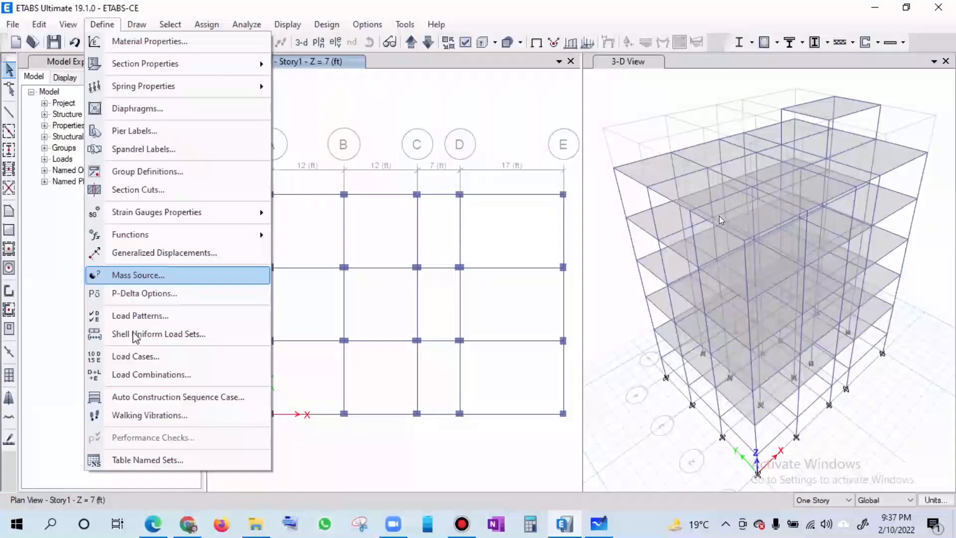
left_click(165, 316)
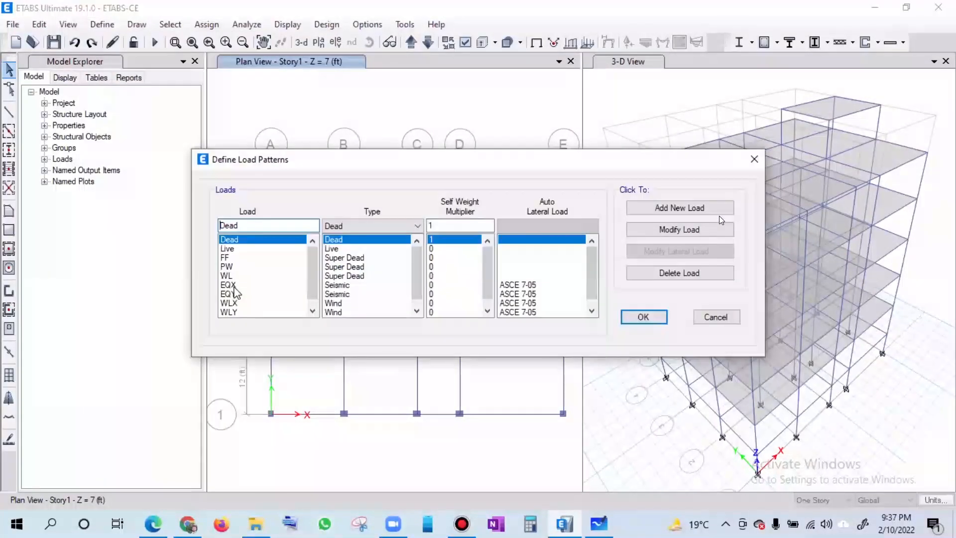
left_click(233, 287)
left_click(670, 251)
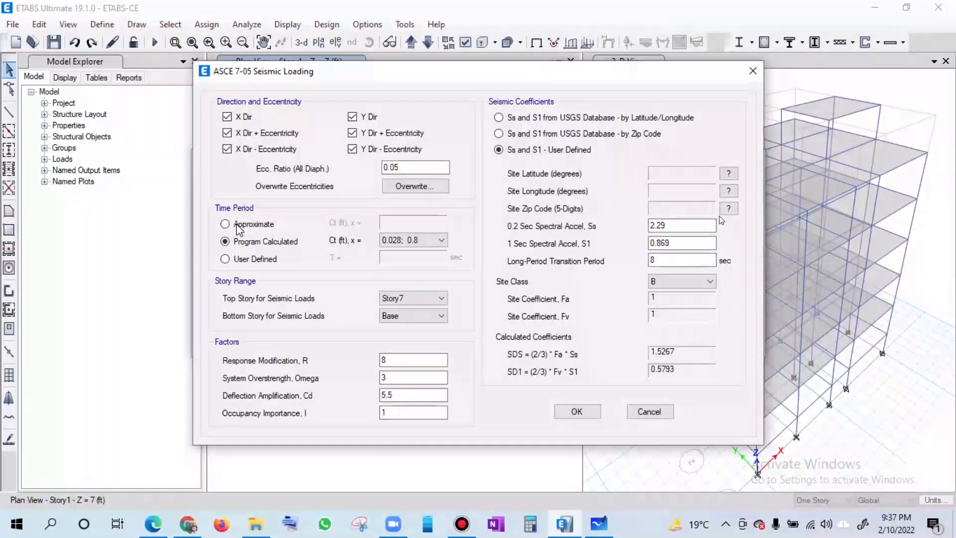
- Examine the Ct and x choices offered for the Approximate and Program Calculated time period options
left_click(226, 225)
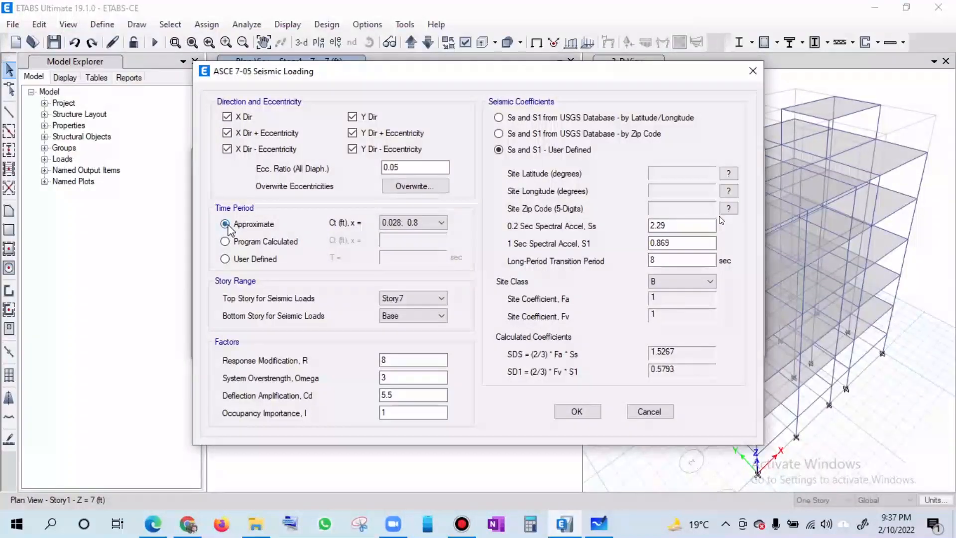
left_click(436, 228)
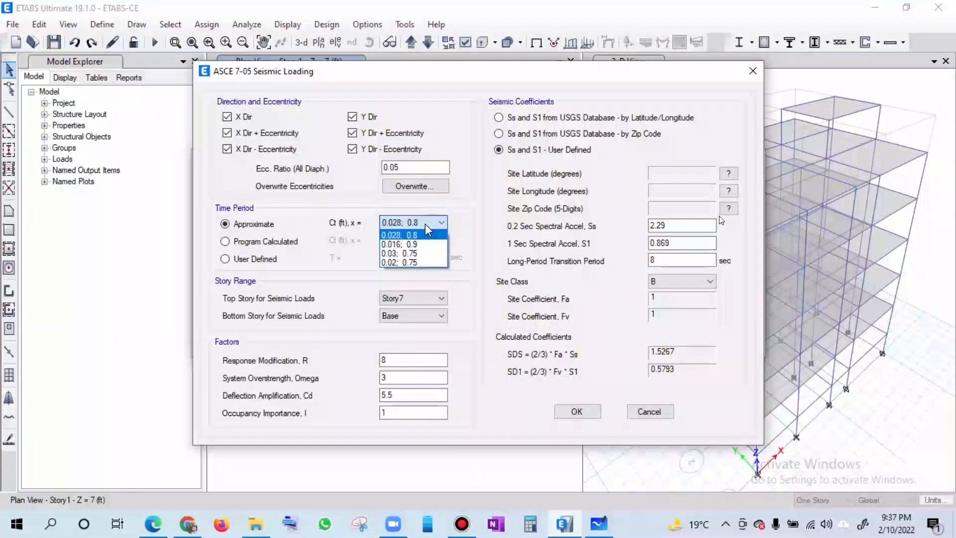
left_click(224, 244)
left_click(224, 243)
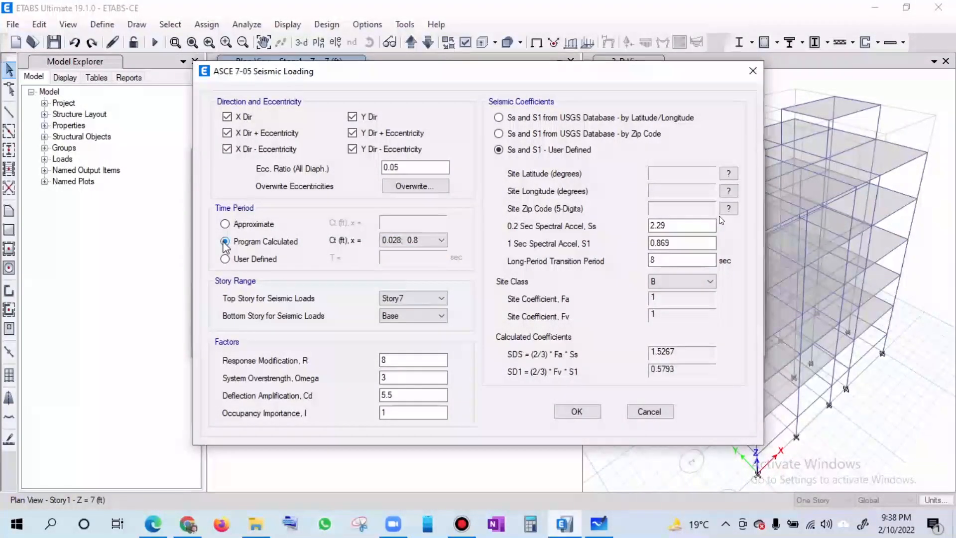
left_click(417, 243)
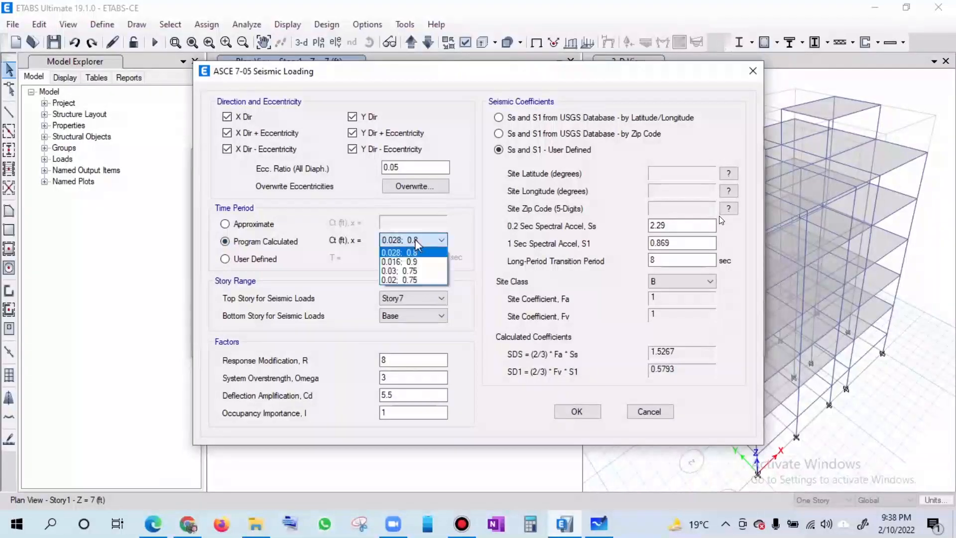
left_click(417, 240)
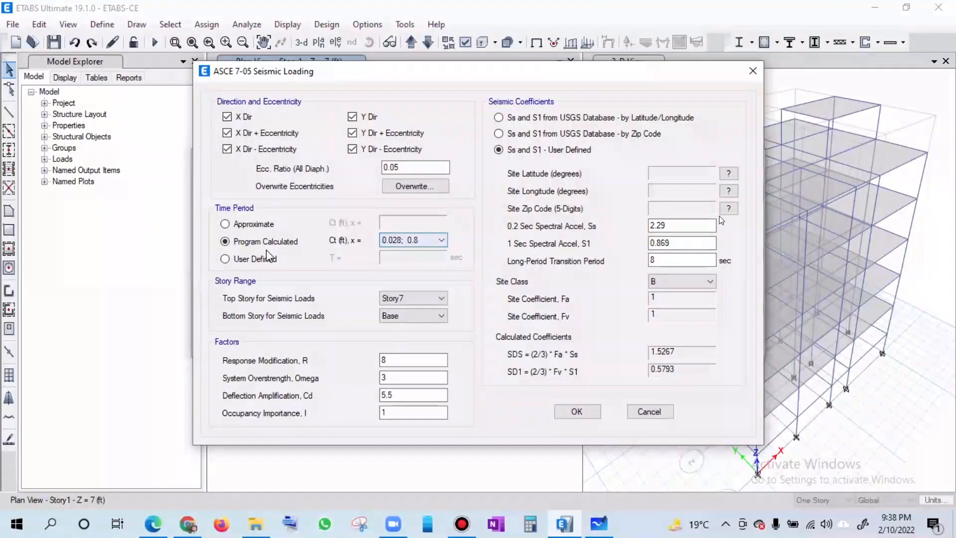
- Switch EQX's time period to User Defined, set T to 0.65 sec, and close the load pattern dialogs
left_click(255, 258)
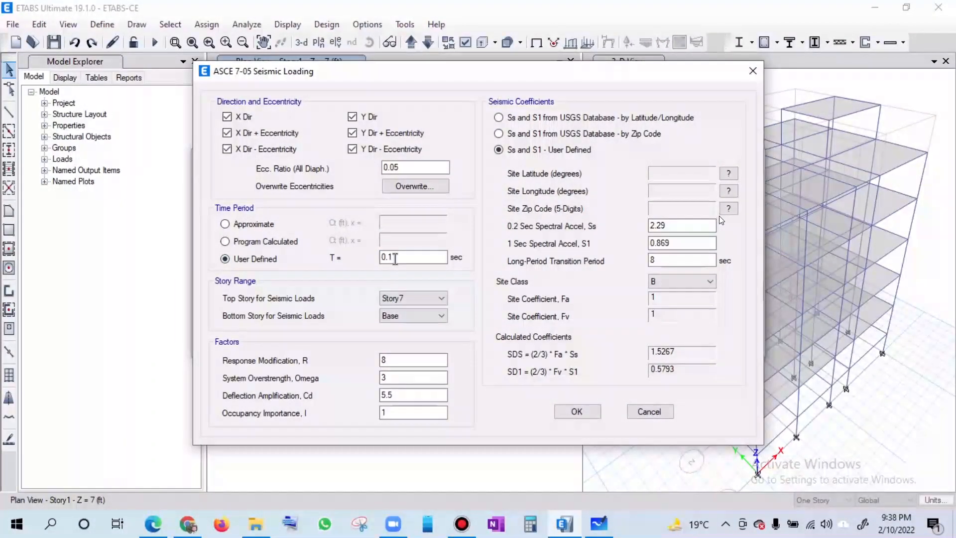
left_click_drag(388, 257, 399, 258)
type("65")
key("Return")
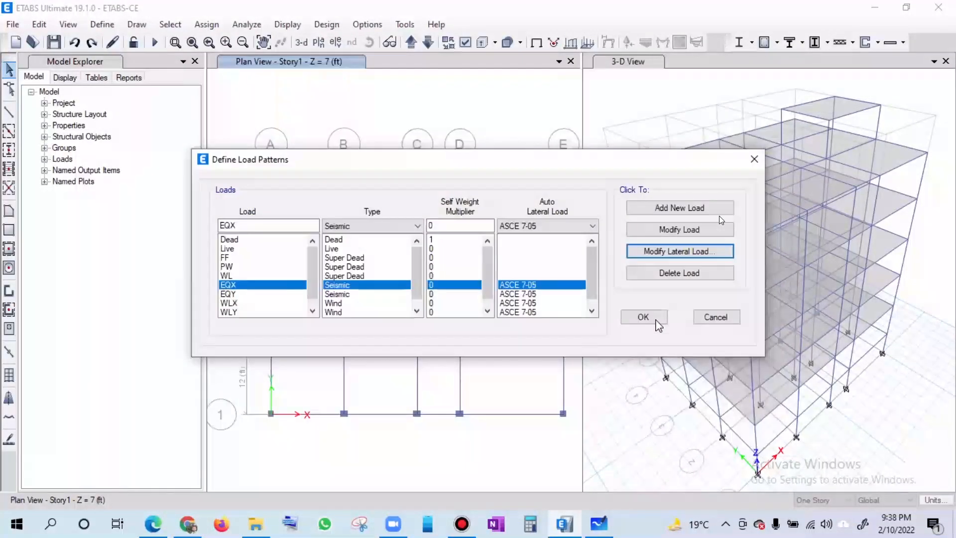
- Return to the loads chapter PDF and review the building period conditions in Section 2.5.6, Static Analysis Procedure
left_click(159, 527)
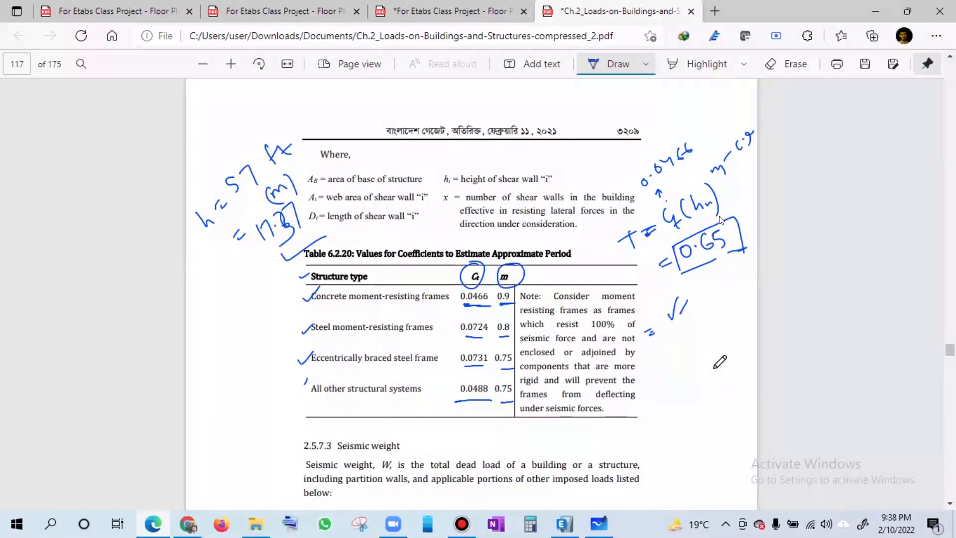
scroll(715, 367, "up", 7)
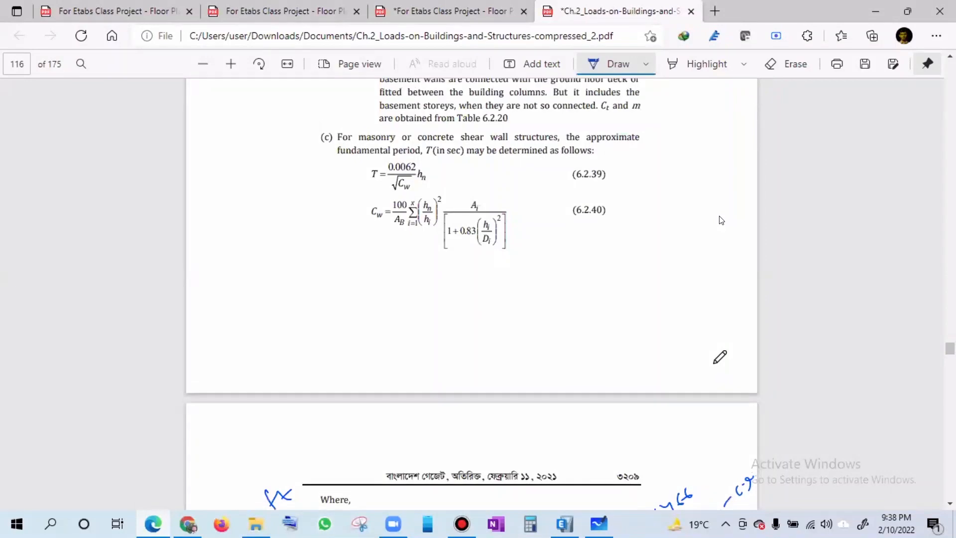
scroll(715, 361, "up", 1)
scroll(715, 343, "up", 4)
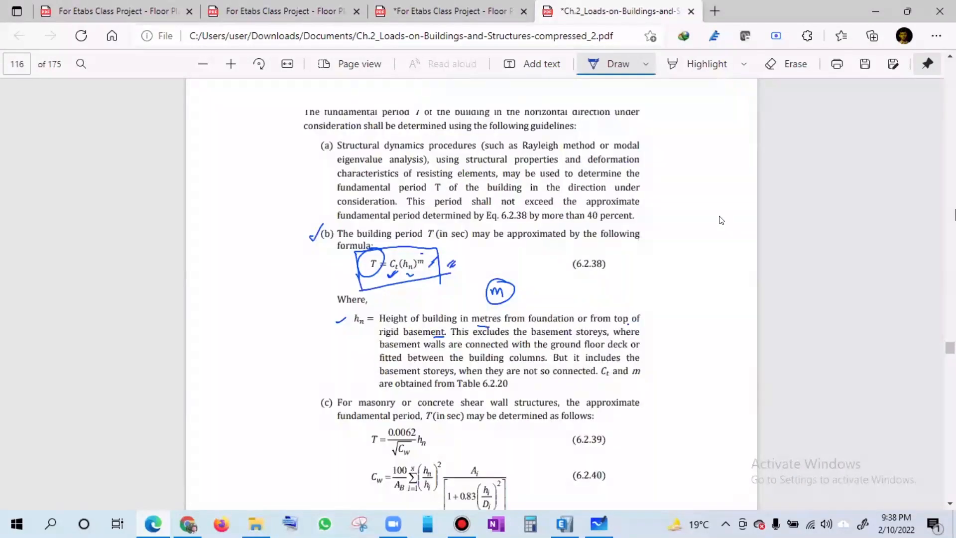
scroll(722, 220, "up", 5)
scroll(721, 221, "up", 5)
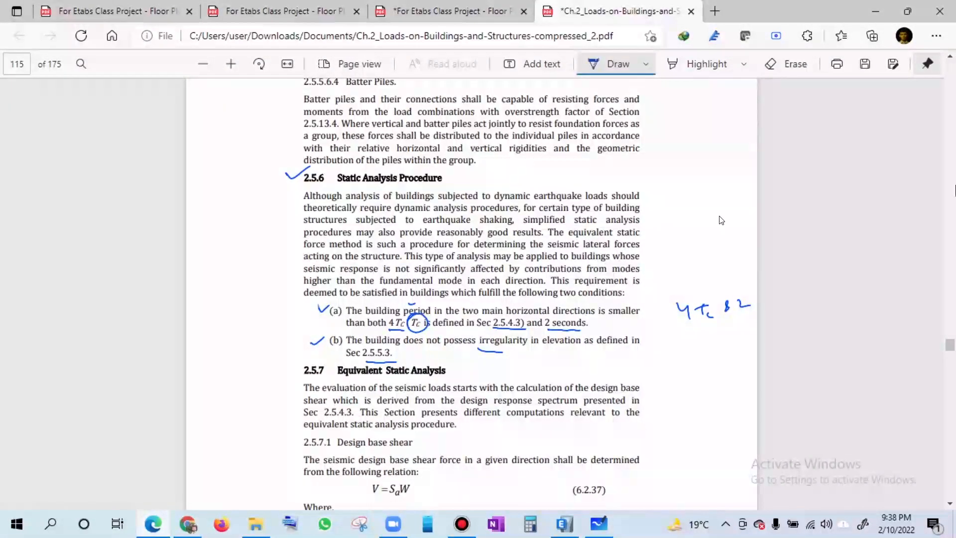
- Look back through the seismic zone, soil factor and importance factor tables for the section that defines Tc
scroll(721, 220, "up", 3)
scroll(722, 220, "up", 20)
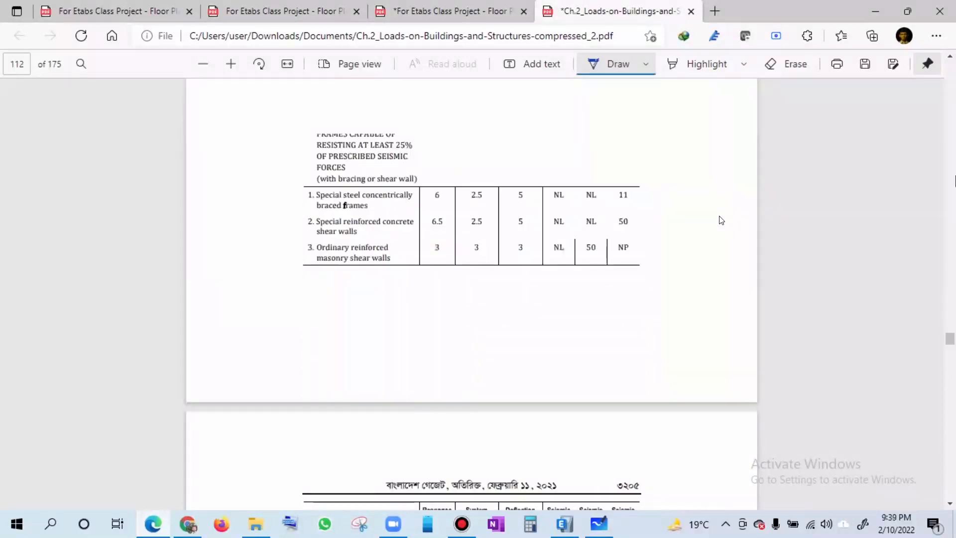
scroll(722, 220, "up", 20)
scroll(721, 220, "up", 20)
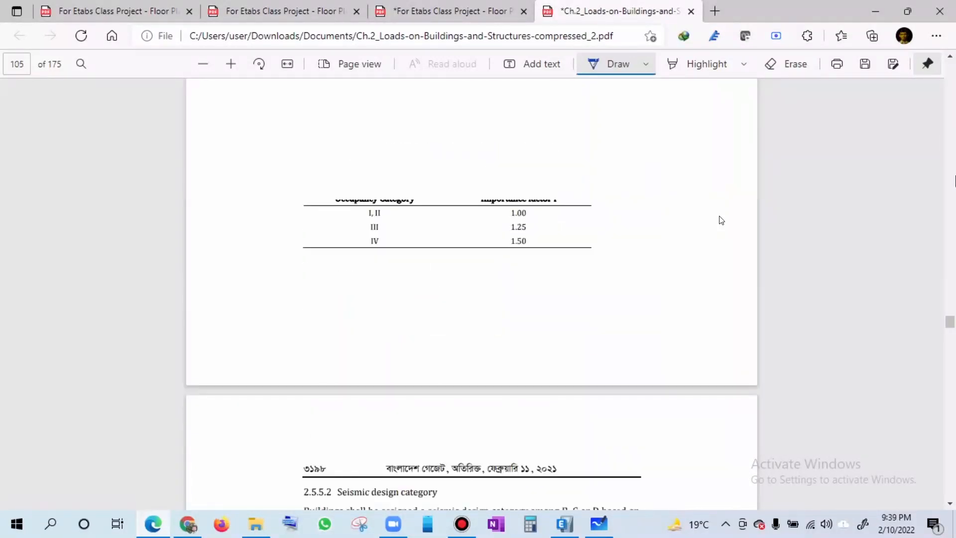
scroll(722, 220, "up", 10)
scroll(722, 220, "up", 8)
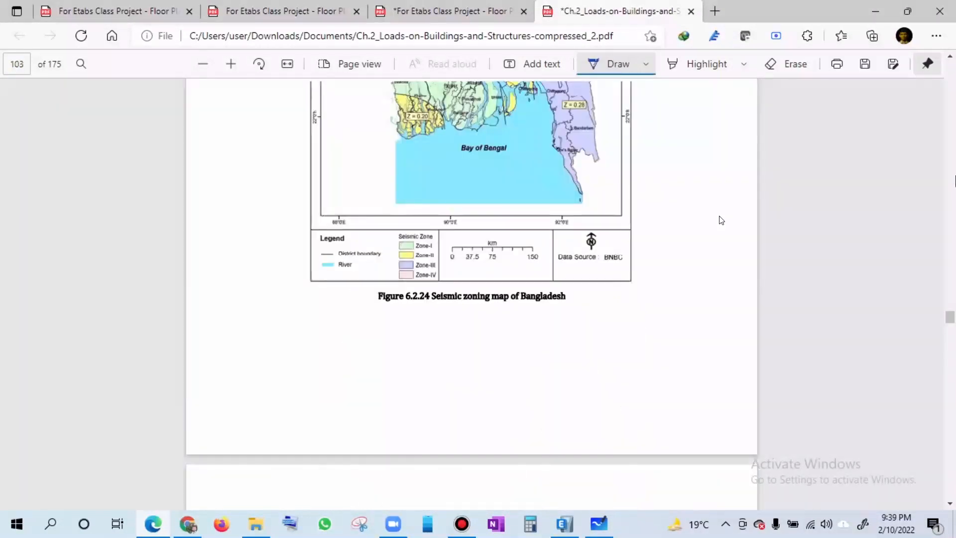
scroll(721, 220, "up", 10)
scroll(722, 220, "up", 10)
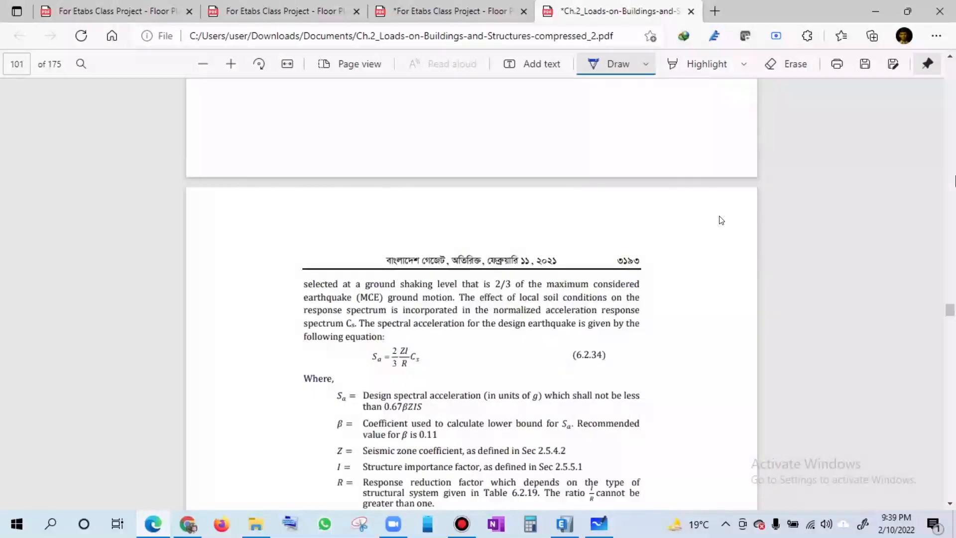
scroll(722, 220, "up", 10)
scroll(721, 220, "up", 10)
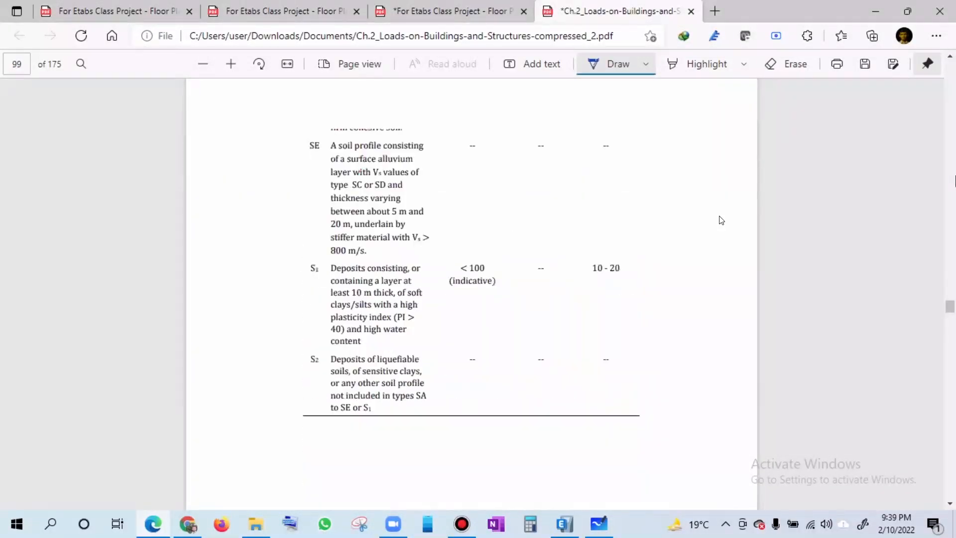
scroll(721, 220, "up", 1)
scroll(721, 220, "down", 20)
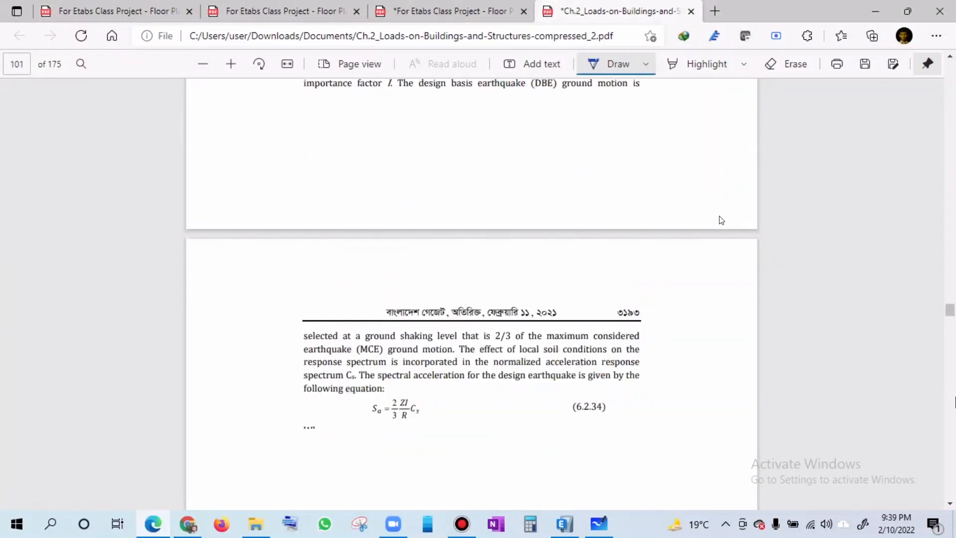
scroll(721, 220, "down", 18)
scroll(722, 220, "down", 10)
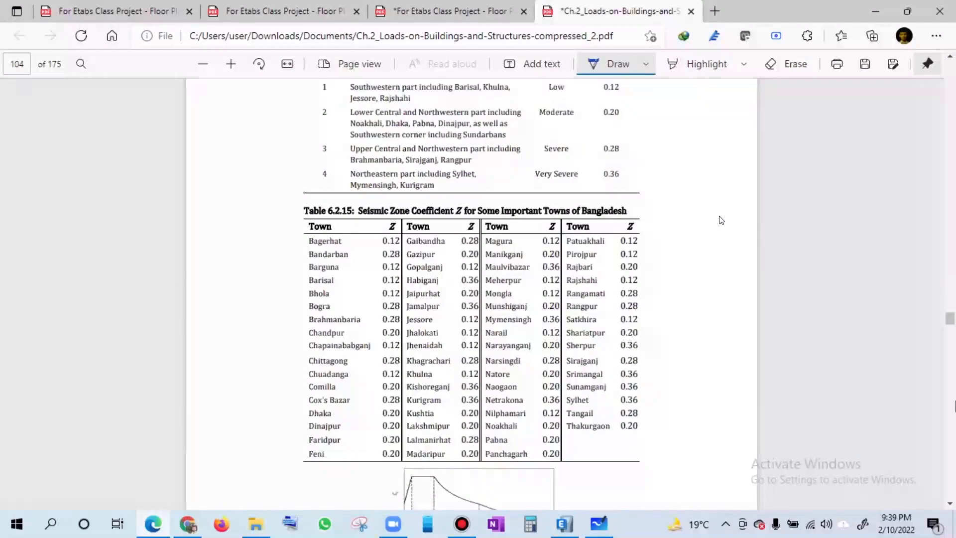
scroll(879, 384, "down", 15)
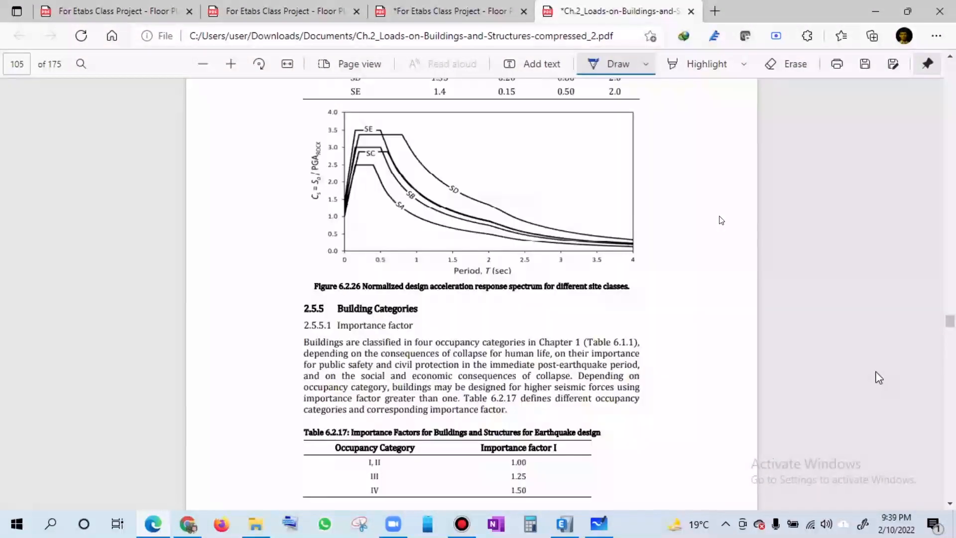
scroll(874, 379, "up", 5)
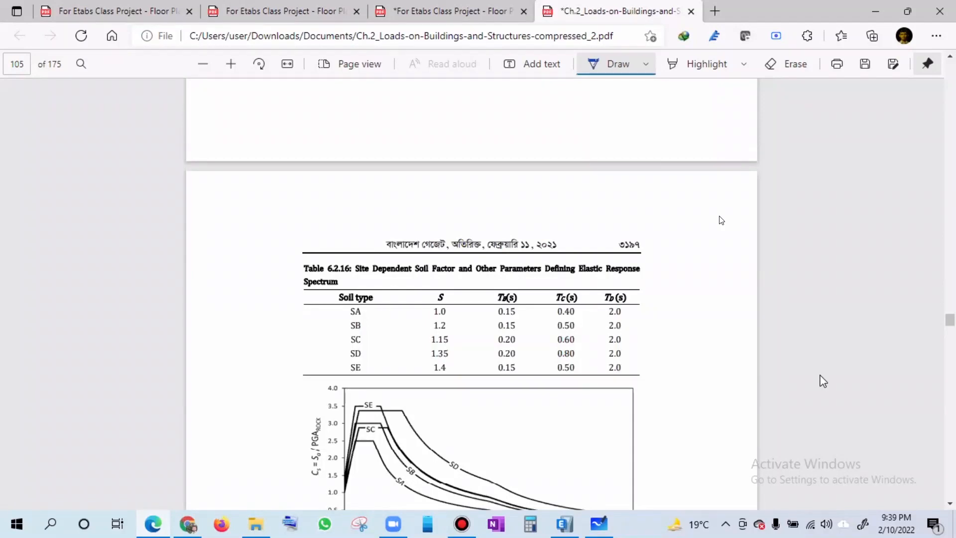
scroll(950, 277, "up", 2)
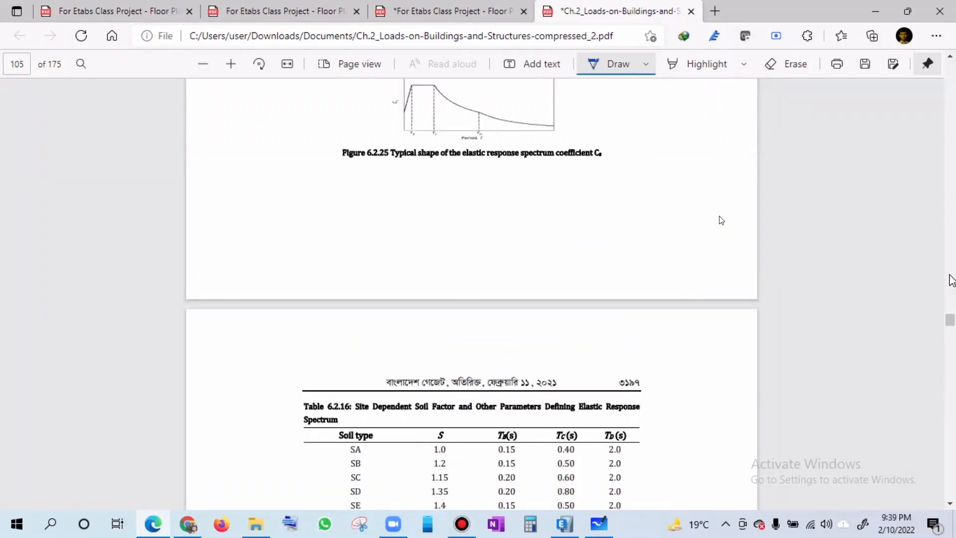
- Find Section 2.5.4.3, Design response spectrum, and draw a tick mark beside its heading
scroll(952, 271, "up", 5)
scroll(953, 269, "up", 5)
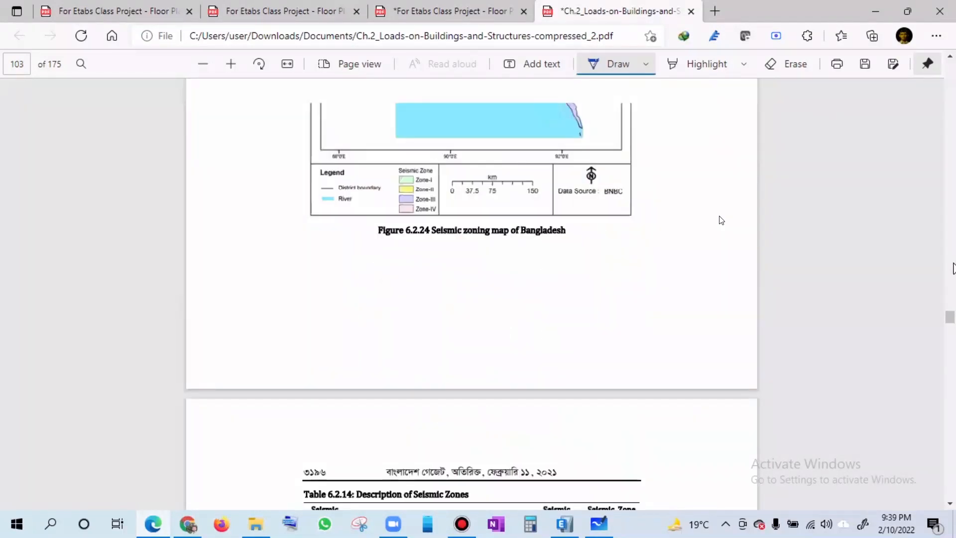
scroll(953, 269, "up", 8)
scroll(891, 314, "up", 5)
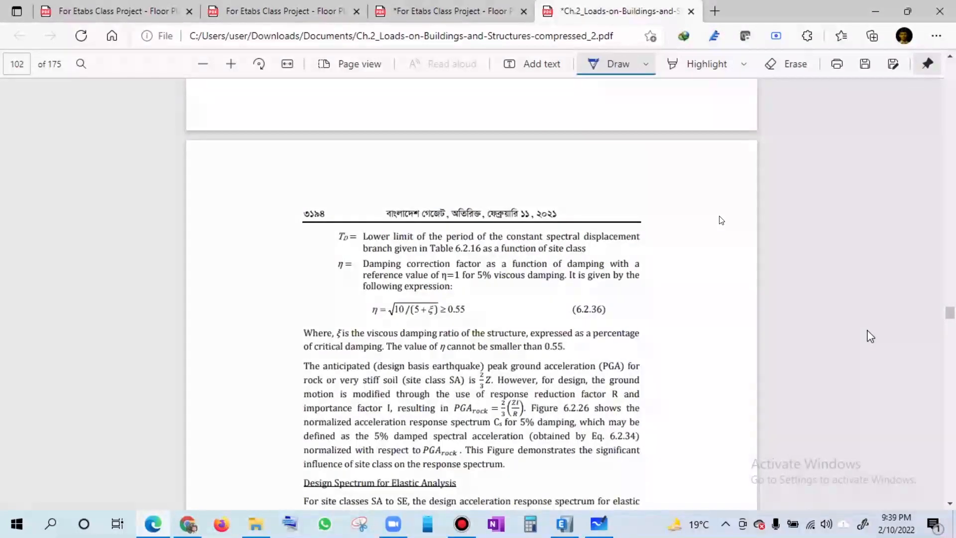
scroll(870, 336, "up", 5)
scroll(950, 259, "up", 4)
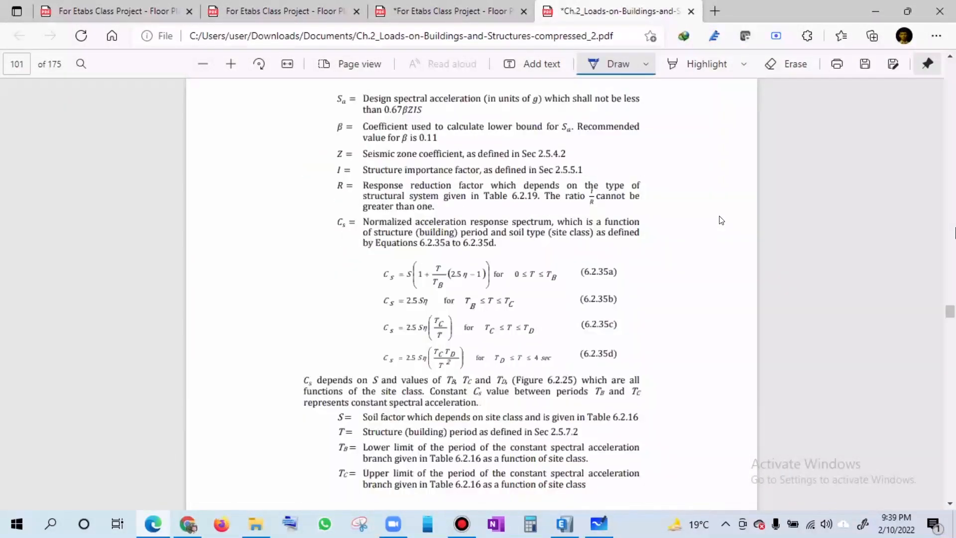
scroll(721, 220, "up", 6)
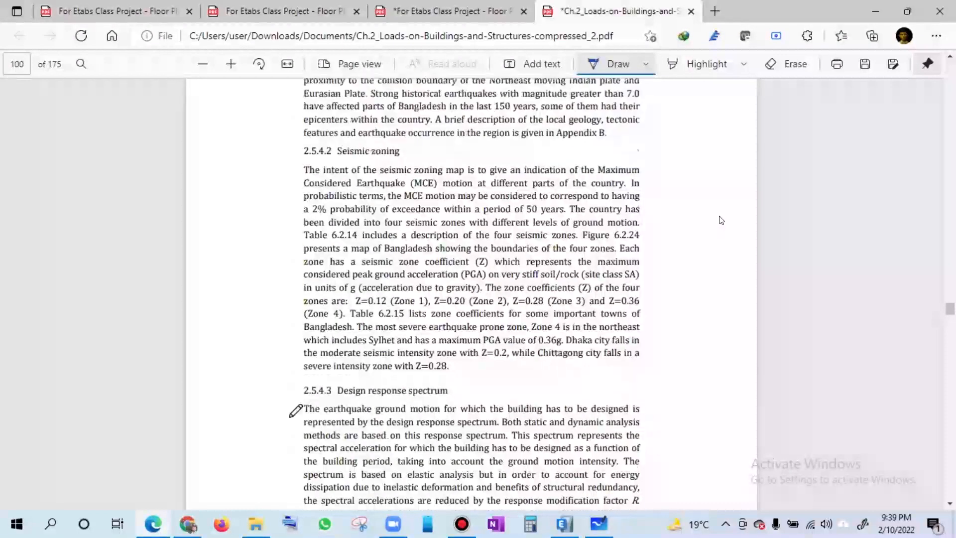
left_click_drag(292, 387, 309, 380)
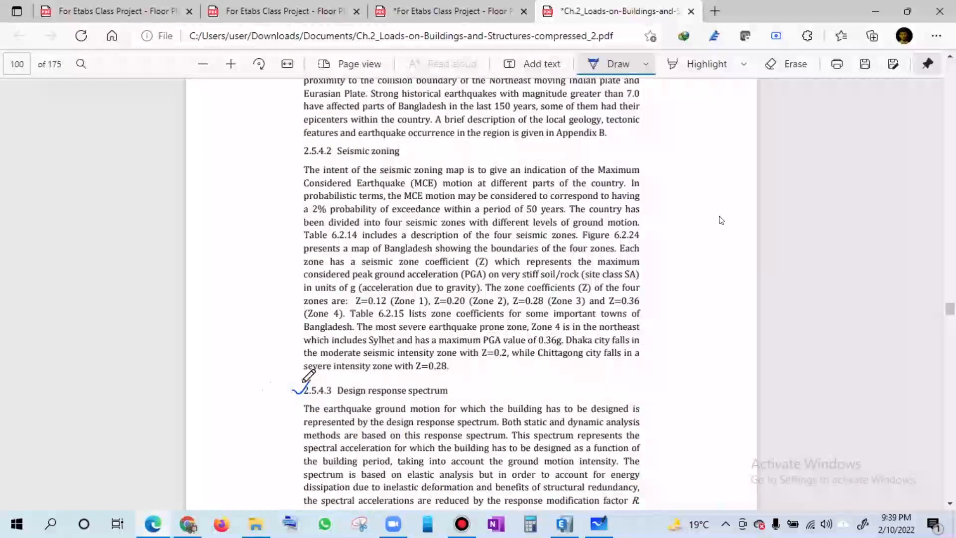
- Locate Table 6.2.16, which lists the site-dependent soil factor and response spectrum parameters by soil type
scroll(878, 395, "down", 3)
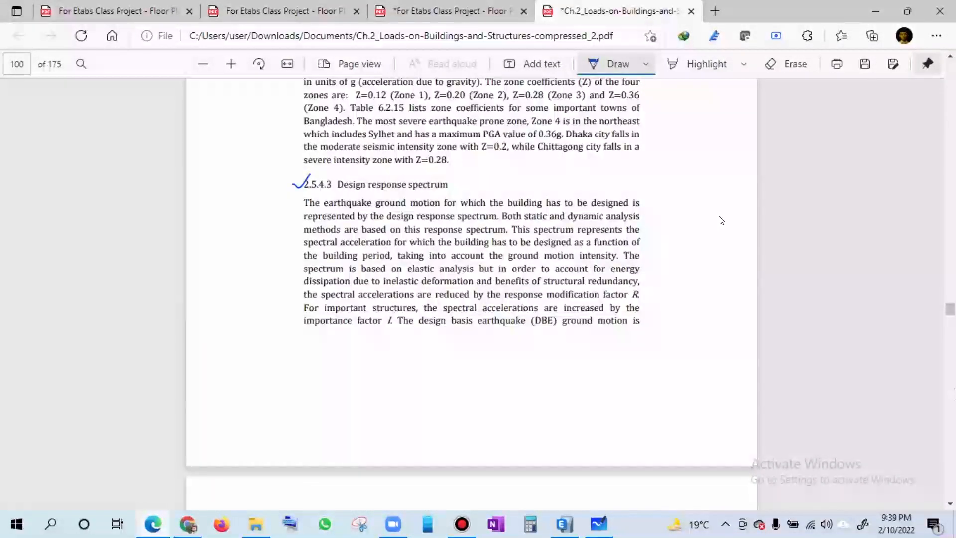
scroll(721, 220, "down", 10)
scroll(721, 220, "down", 15)
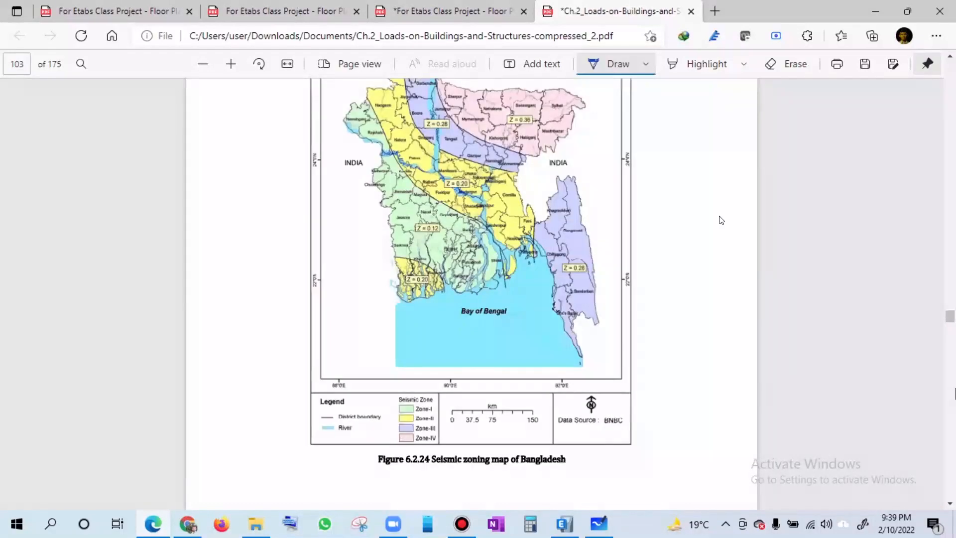
scroll(832, 328, "down", 10)
scroll(836, 315, "down", 3)
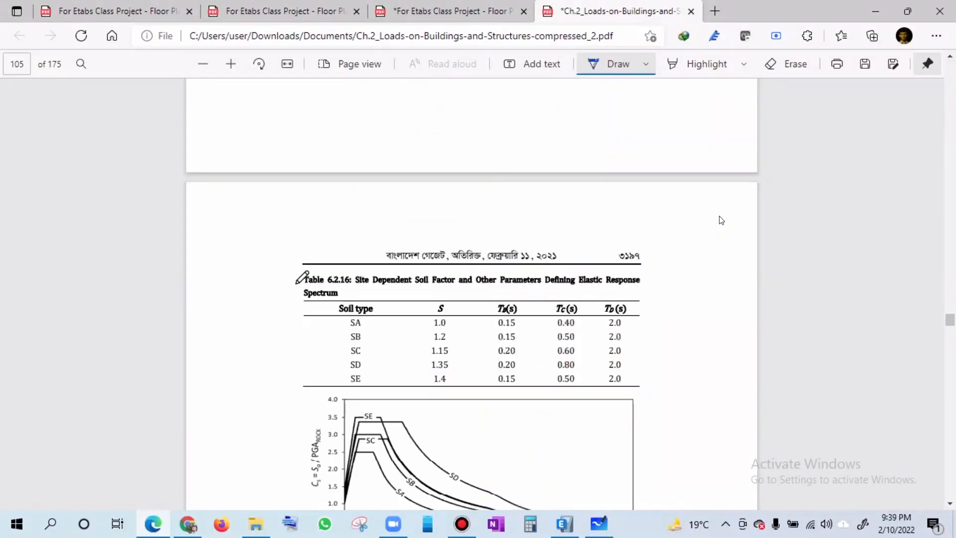